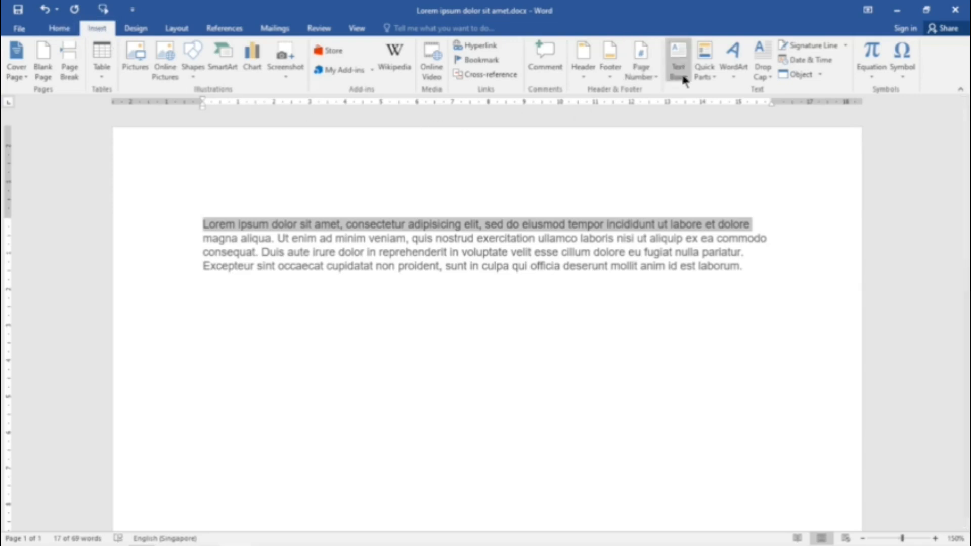
# Step: Save the selected first line of the paragraph to the Quick Part gallery under the name 01, in the General category
pyautogui.click(708, 76)
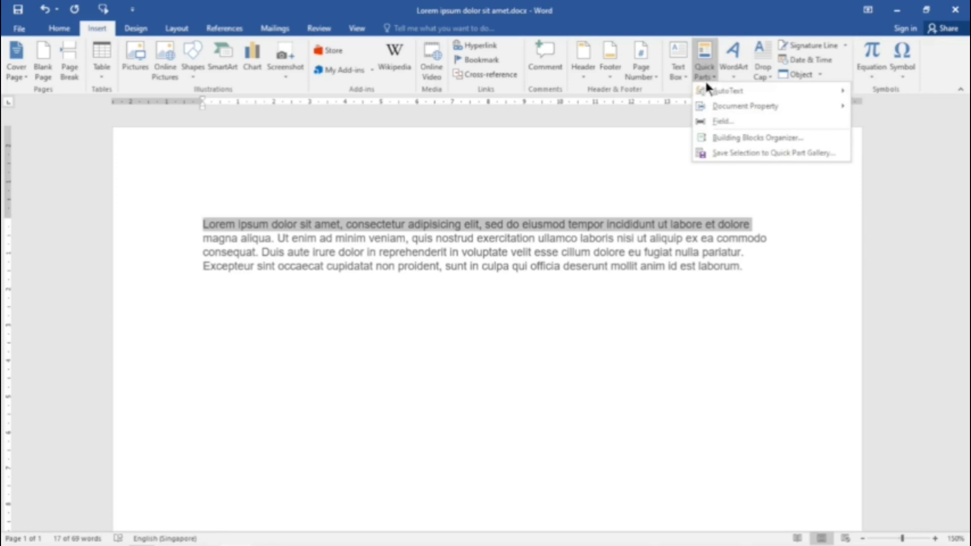
pyautogui.click(730, 153)
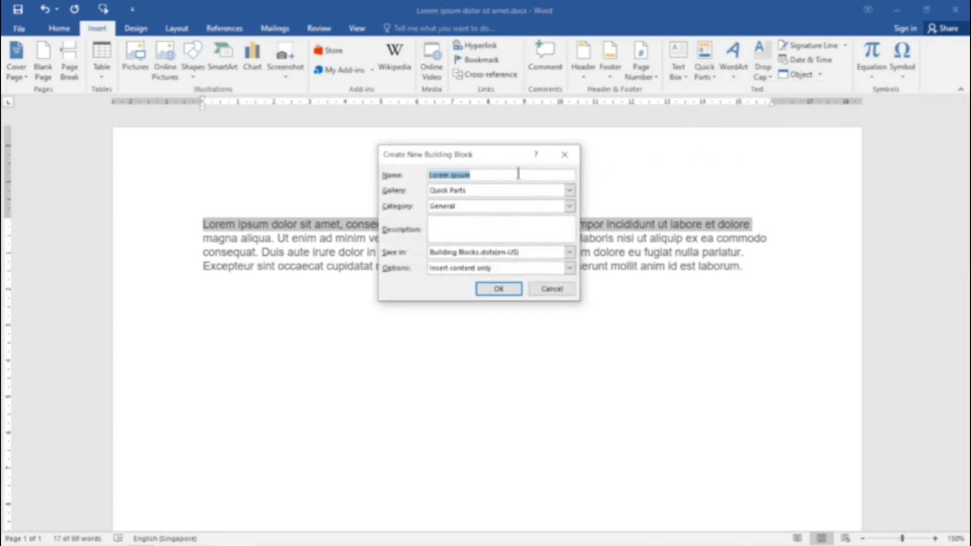
pyautogui.write('01')
pyautogui.click(453, 219)
pyautogui.click(498, 290)
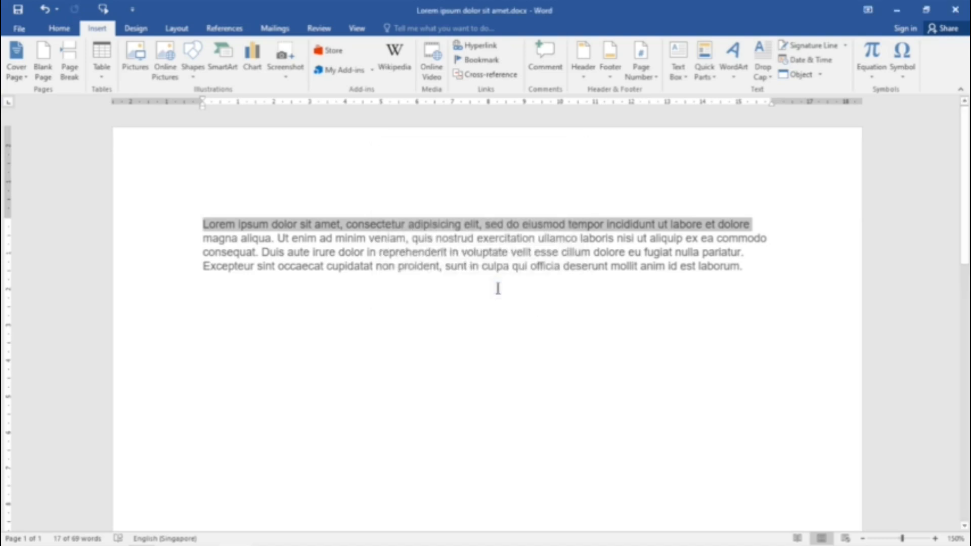
# Step: Save the paragraph's second line to the AutoText gallery as "magna aliqua." in the General category of Normal.dotm
pyautogui.click(202, 238)
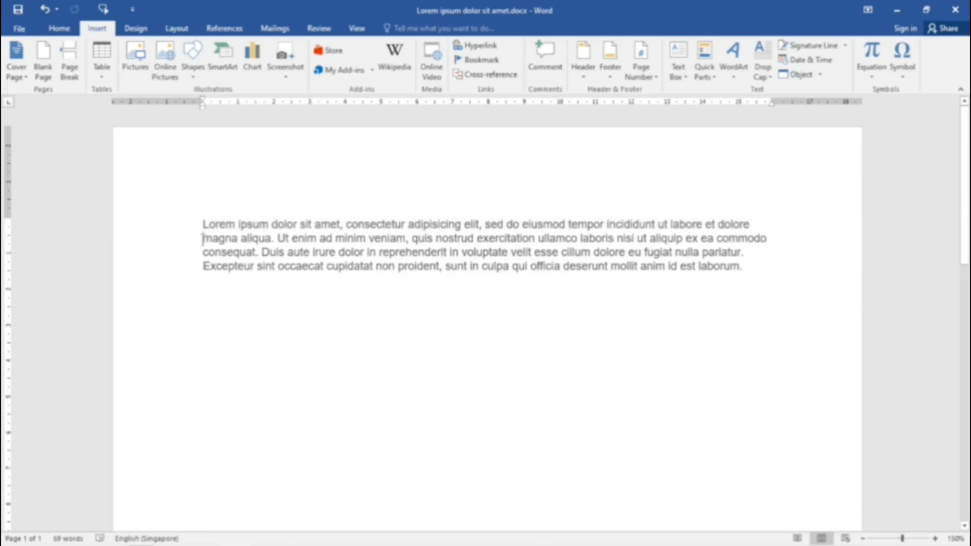
pyautogui.keyDown('shift'); pyautogui.click(768, 239); pyautogui.keyUp('shift')
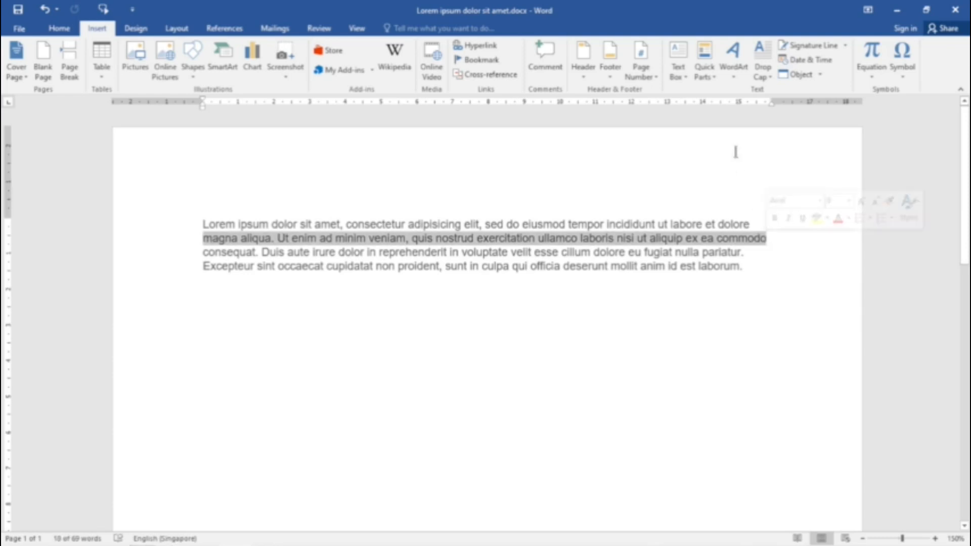
pyautogui.click(709, 75)
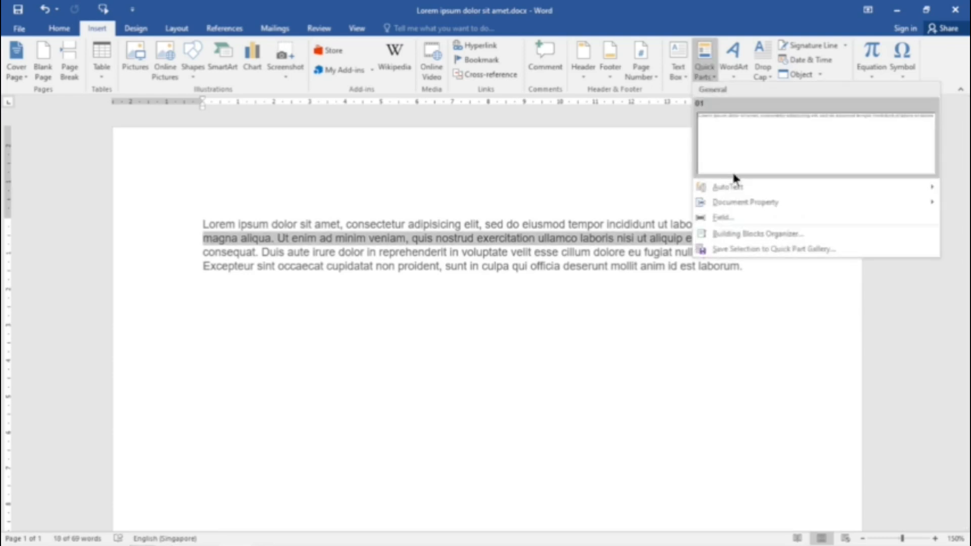
pyautogui.moveTo(730, 193)
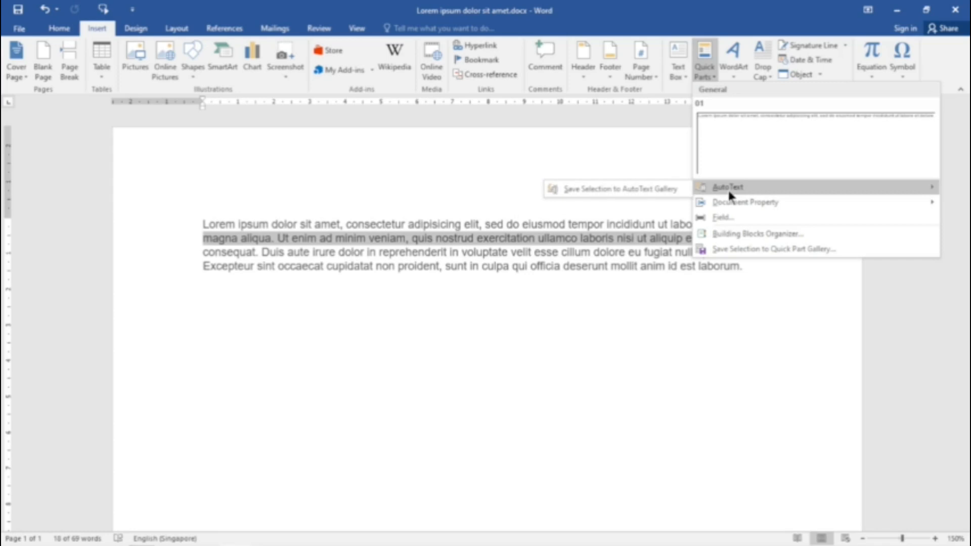
pyautogui.click(659, 190)
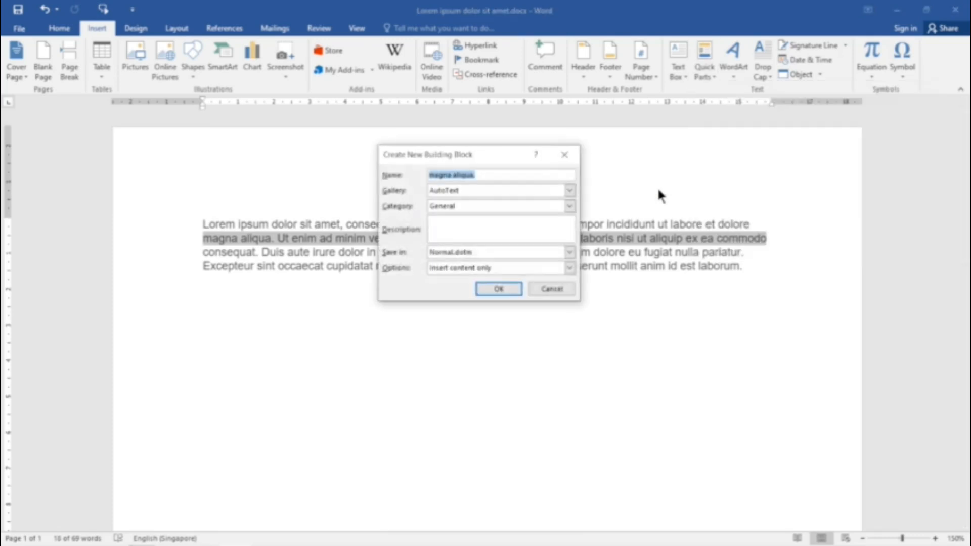
pyautogui.click(498, 290)
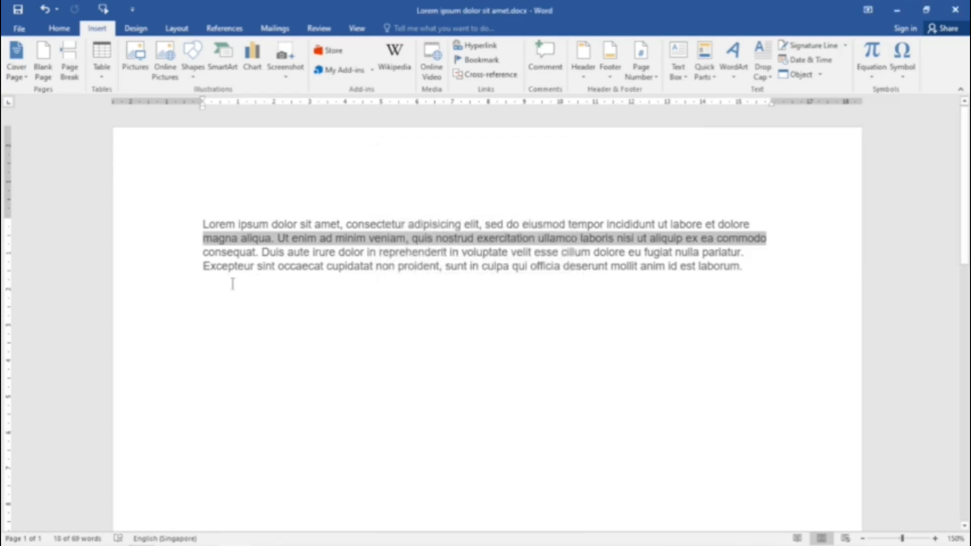
# Step: Insert the Quick Part 01 on the empty line below the paragraph
pyautogui.click(217, 288)
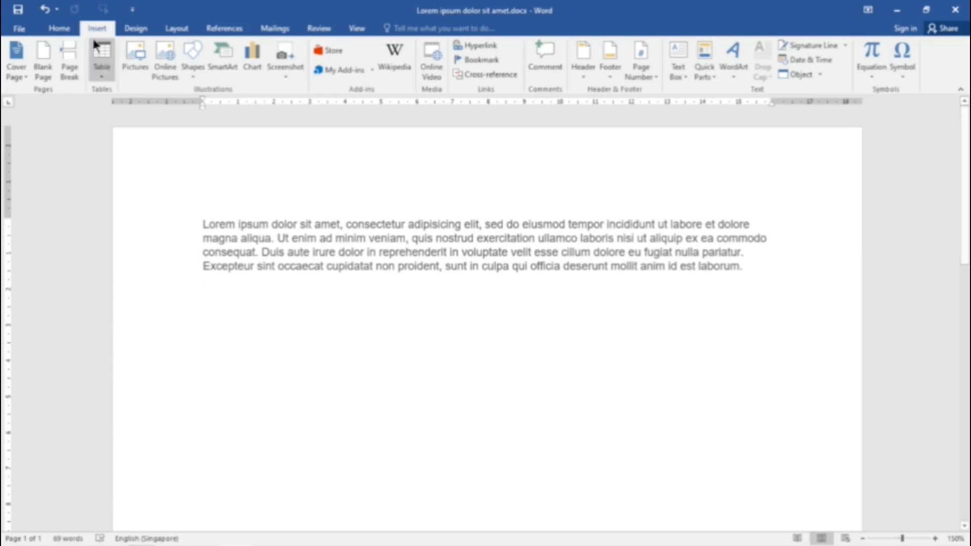
pyautogui.click(707, 76)
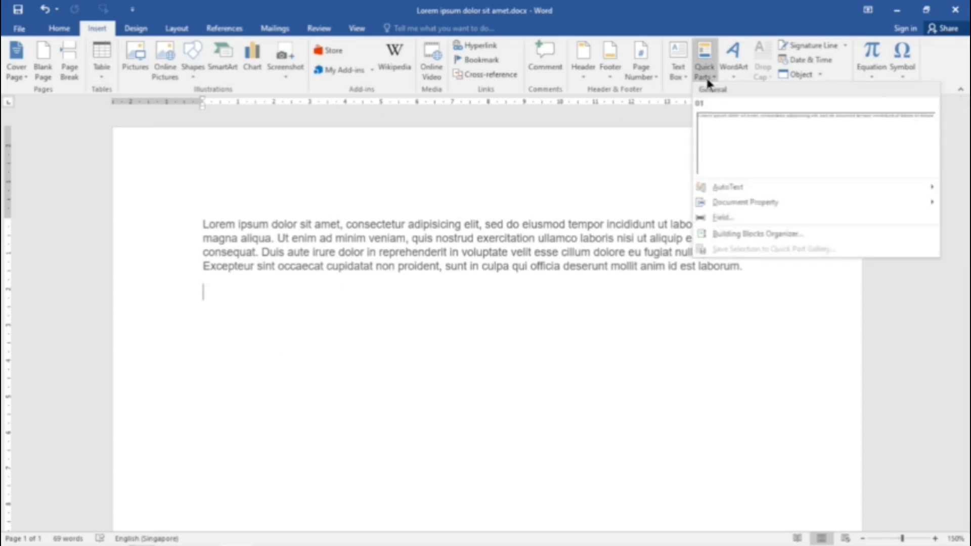
pyautogui.click(724, 144)
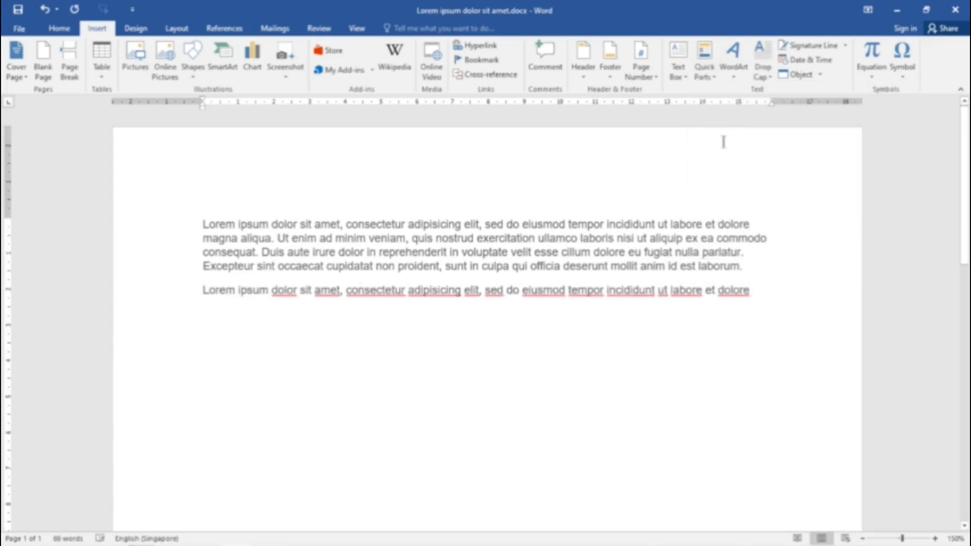
# Step: Insert the AutoText entry "magna aliqua." on a new line below the inserted Quick Part
pyautogui.press('Return')
pyautogui.click(708, 74)
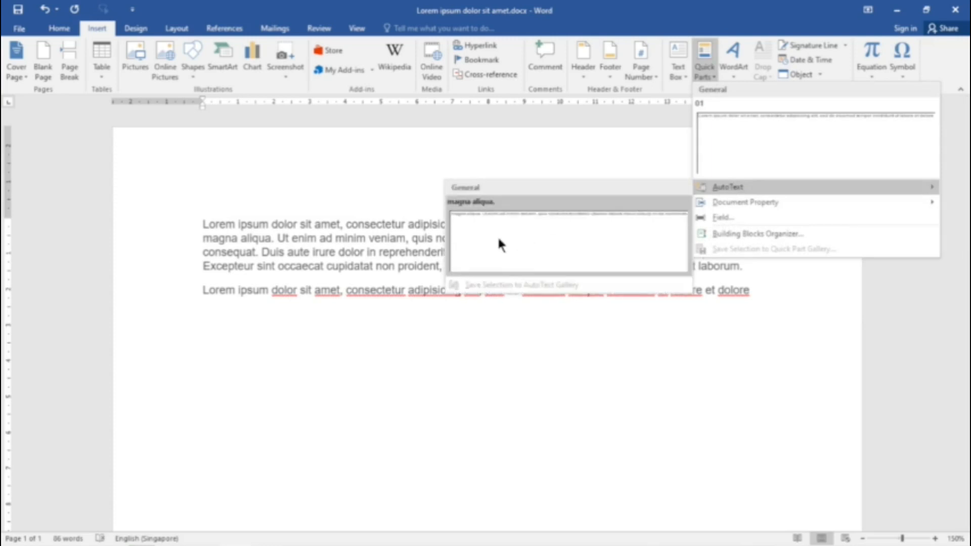
pyautogui.click(499, 245)
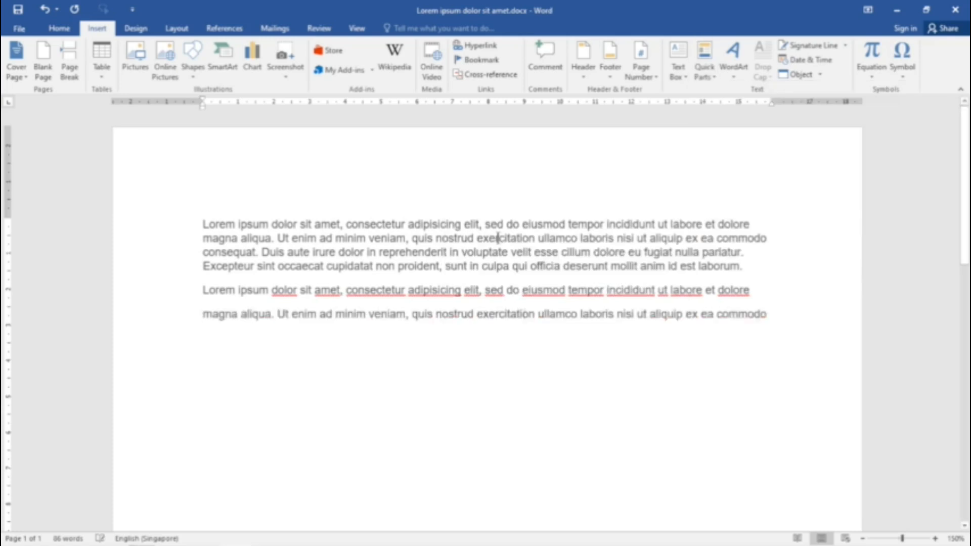
# Step: Enter "magn" on a new line and accept the AutoText suggestion to insert the "magna aliqua." entry again
pyautogui.write('magn')
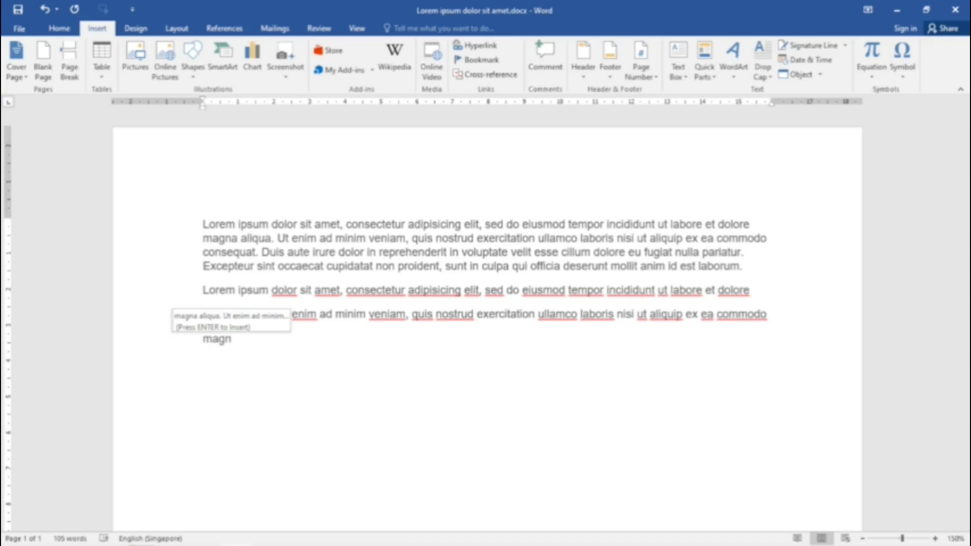
pyautogui.press('Return')
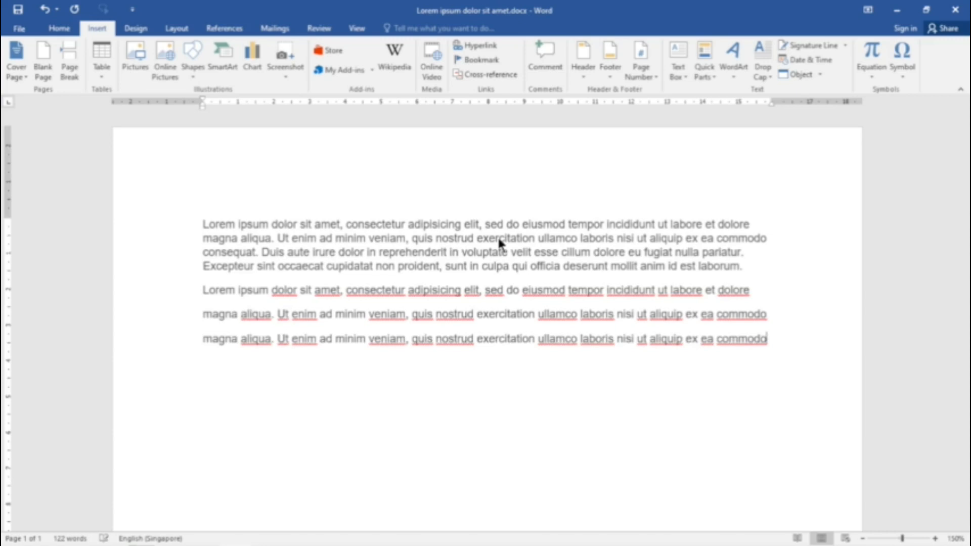
# Step: Insert building block 01 on a new line at the end of the text using the Building Blocks Organizer
pyautogui.press('Return')
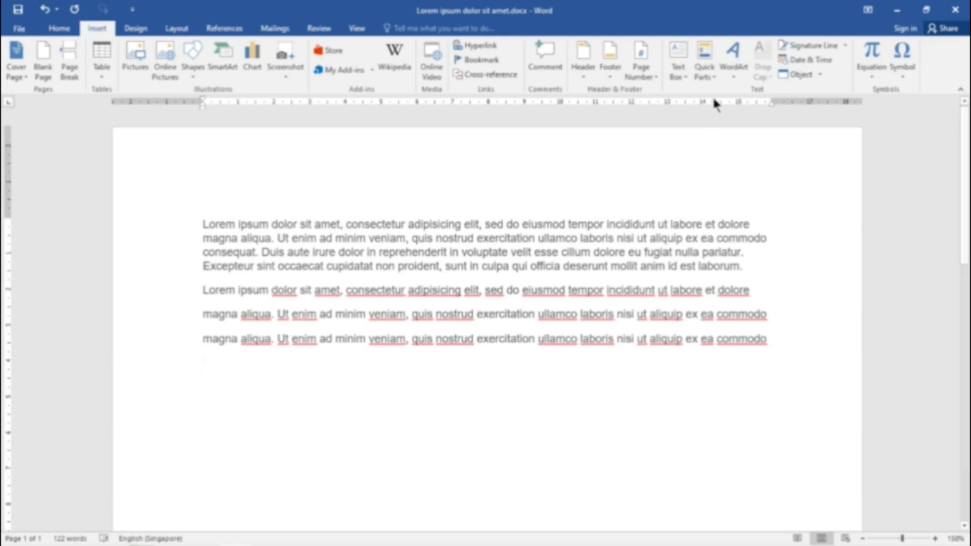
pyautogui.click(711, 77)
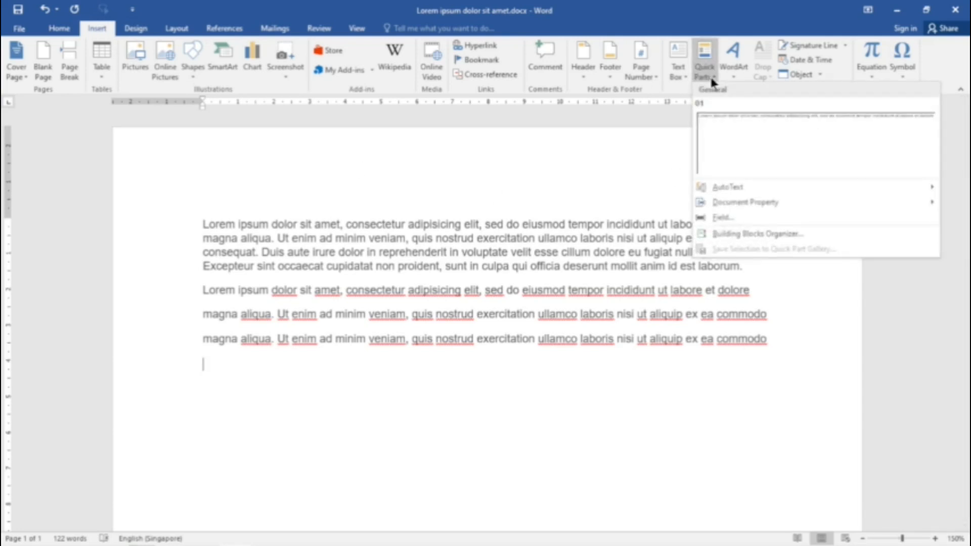
pyautogui.click(764, 234)
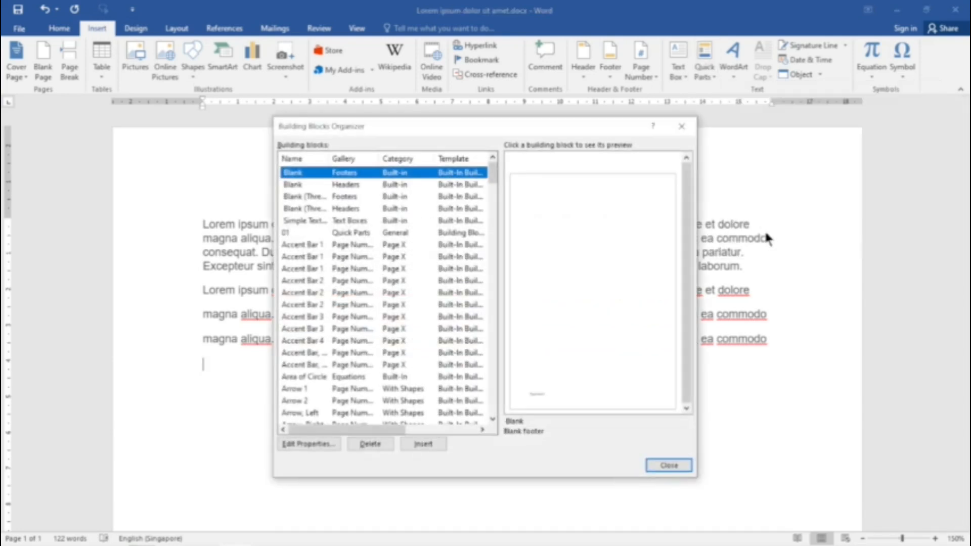
pyautogui.click(299, 233)
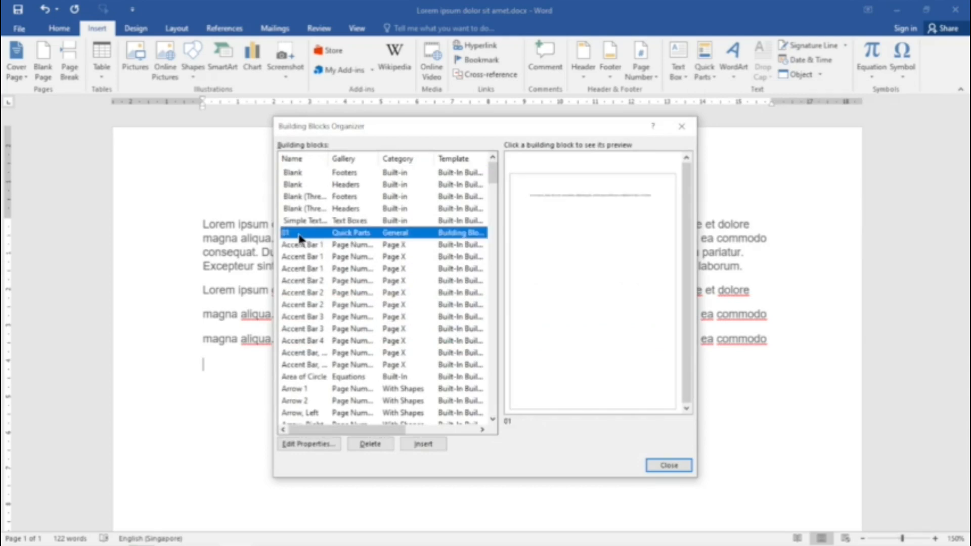
pyautogui.click(423, 444)
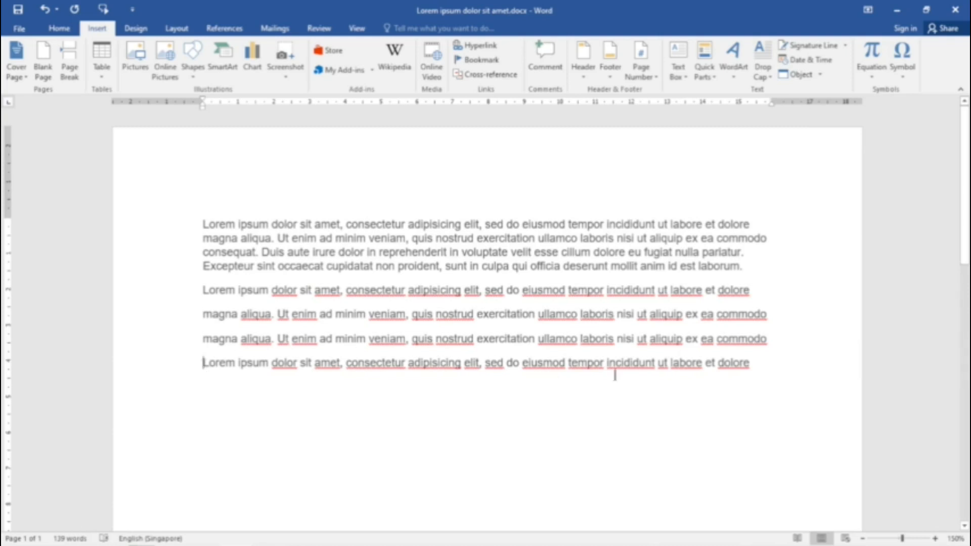
# Step: Format the last inserted "Lorem ipsum" line with yellow highlighting and red font color
pyautogui.keyDown('shift'); pyautogui.click(751, 363); pyautogui.keyUp('shift')
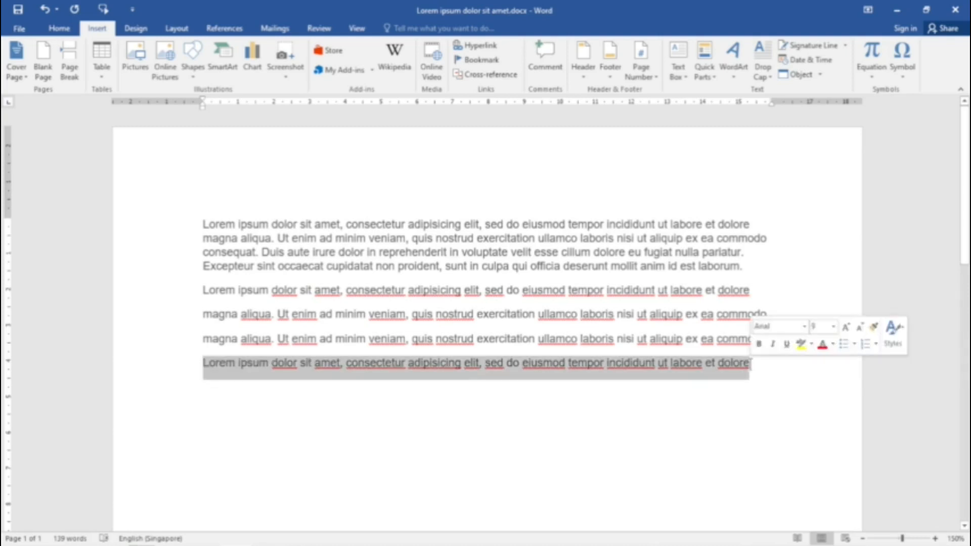
pyautogui.click(59, 29)
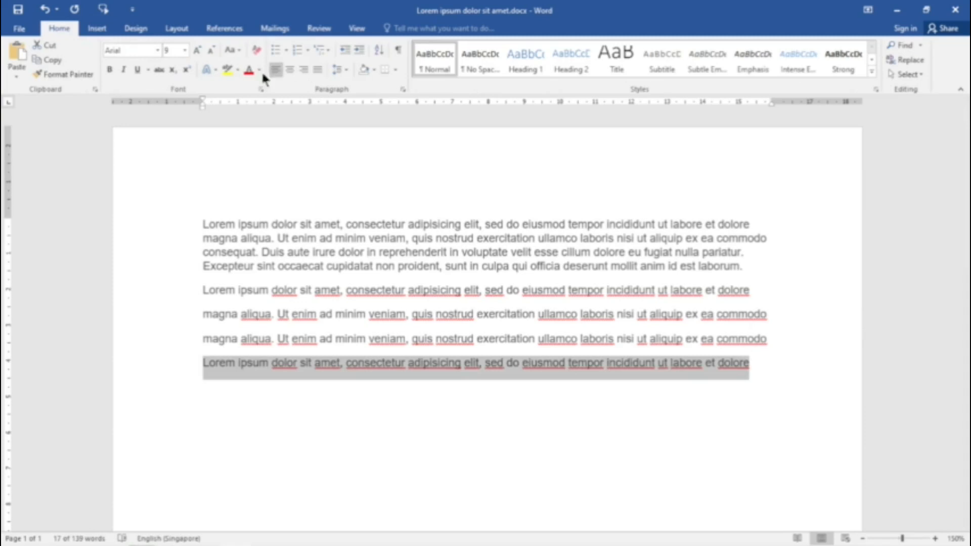
pyautogui.click(227, 69)
pyautogui.click(343, 383)
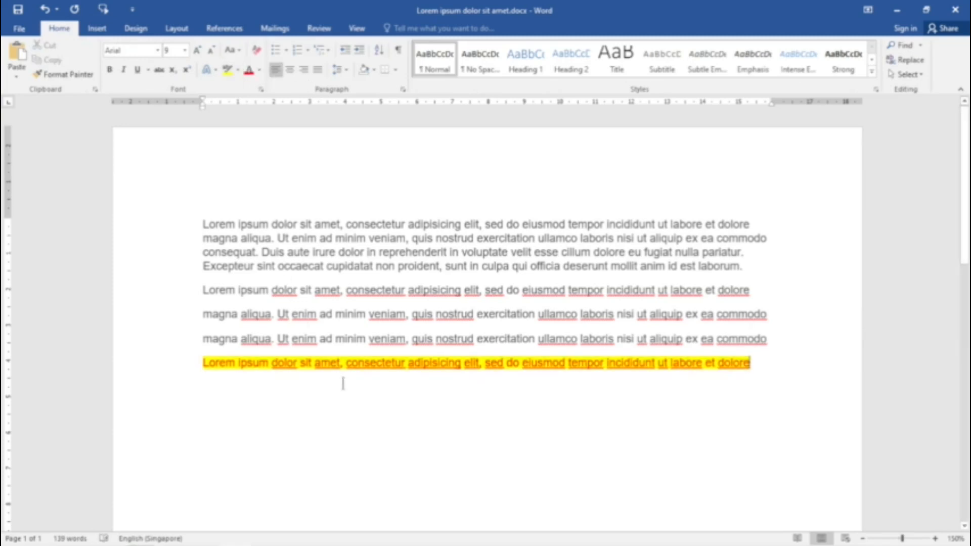
# Step: Save the highlighted line to the Quick Part gallery under the name 01, redefining the existing building block entry
pyautogui.click(204, 362)
pyautogui.keyDown('shift'); pyautogui.click(751, 364); pyautogui.keyUp('shift')
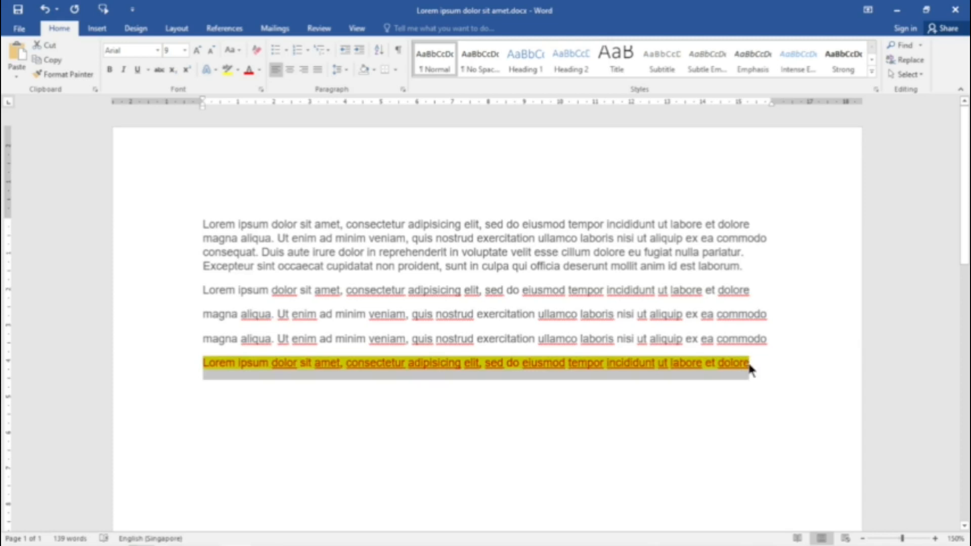
pyautogui.click(100, 28)
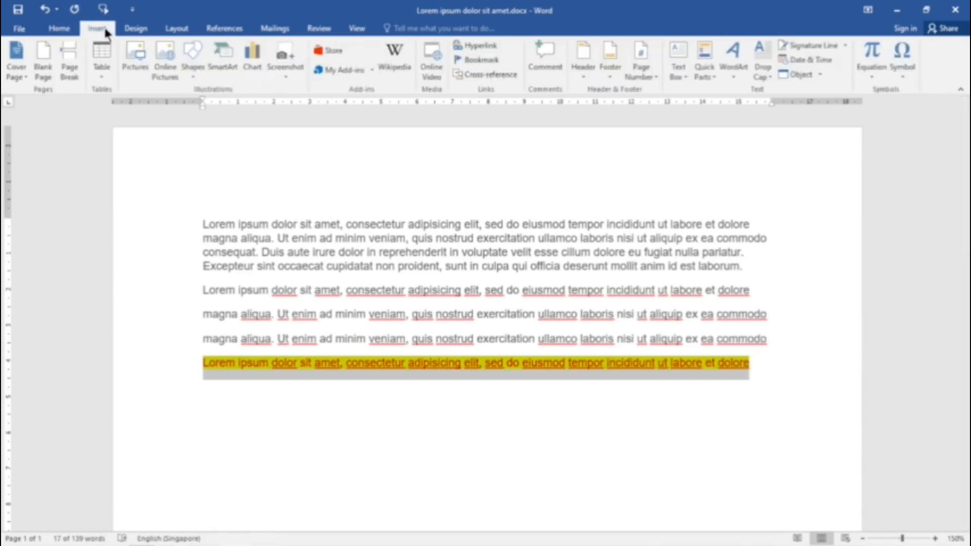
pyautogui.click(705, 63)
pyautogui.click(765, 250)
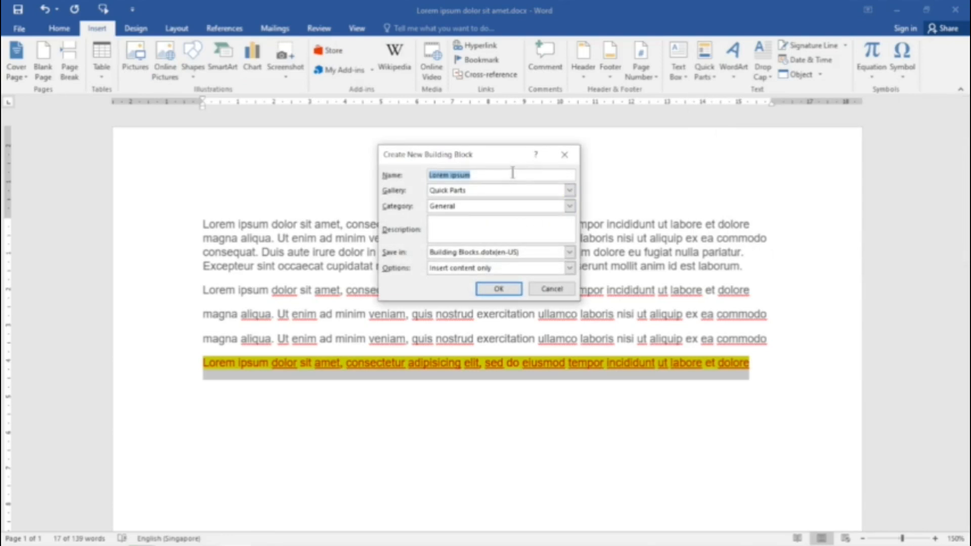
pyautogui.write('01')
pyautogui.click(502, 286)
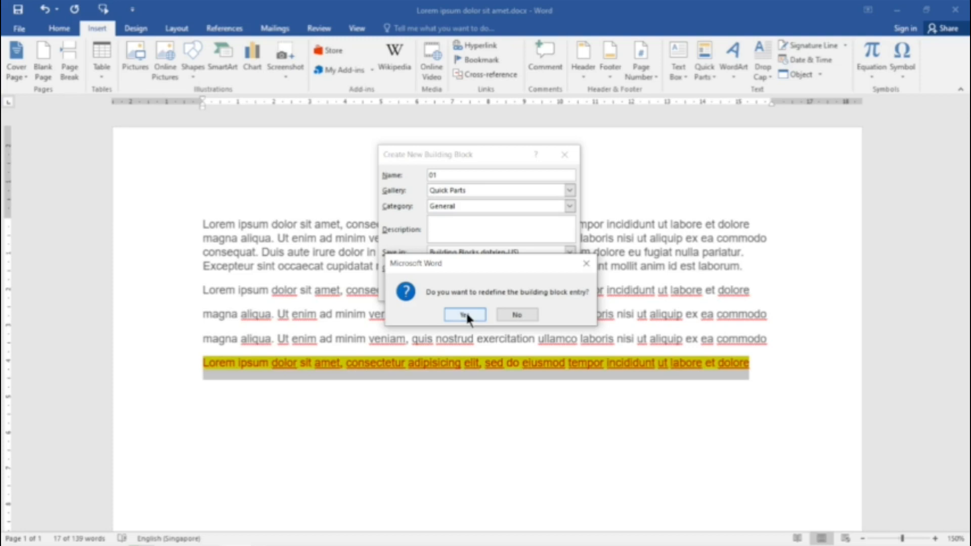
pyautogui.moveTo(495, 263); pyautogui.dragTo(495, 306)
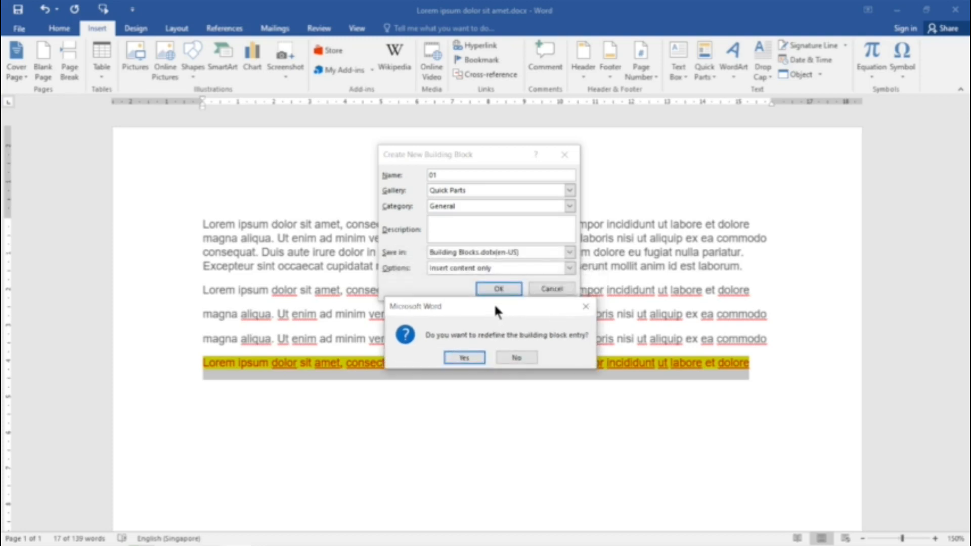
pyautogui.click(466, 357)
# Step: Insert the redefined Quick Part 01 on the empty line below the highlighted line
pyautogui.click(413, 389)
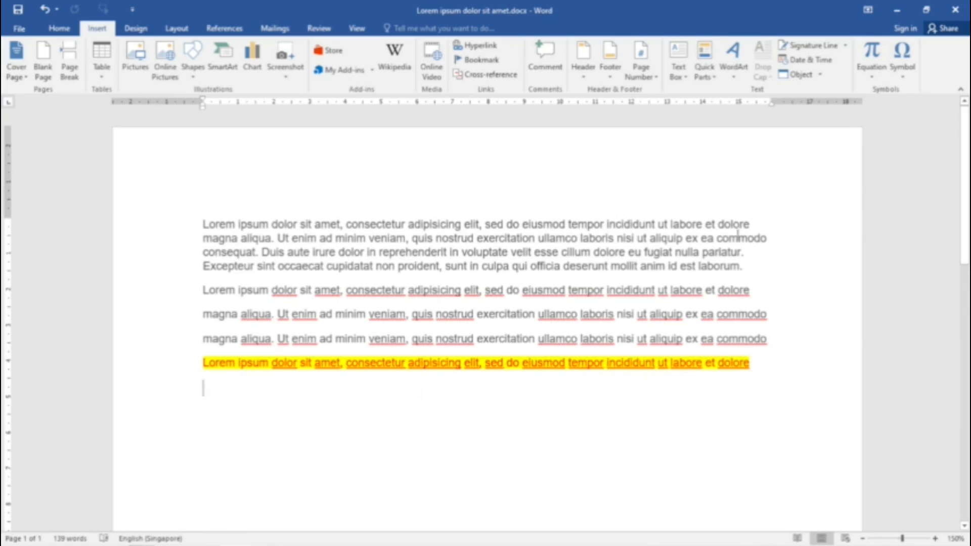
pyautogui.click(710, 76)
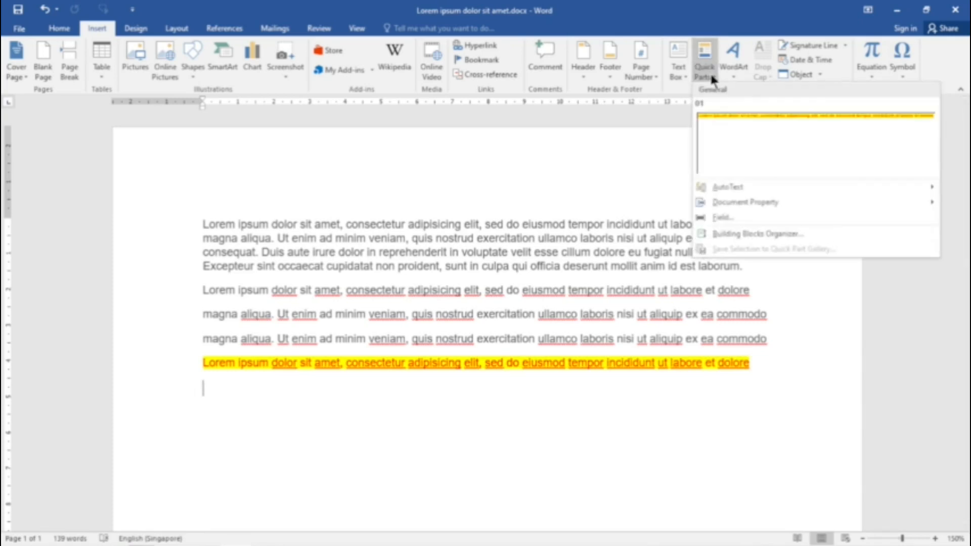
pyautogui.click(721, 130)
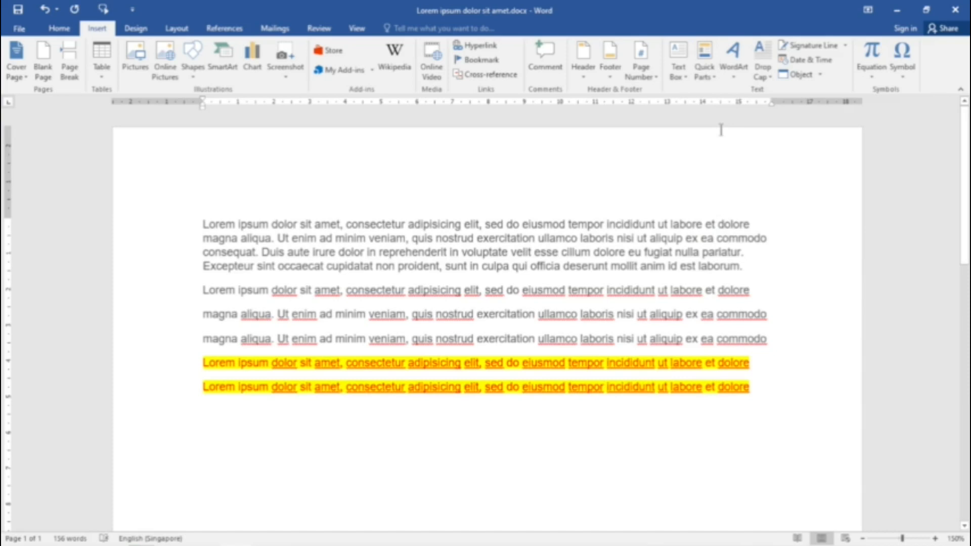
# Step: Delete all the inserted lines below the original paragraph, including both highlighted ones
pyautogui.press('Return')
pyautogui.moveTo(204, 288); pyautogui.dragTo(750, 387)
pyautogui.press('Delete')
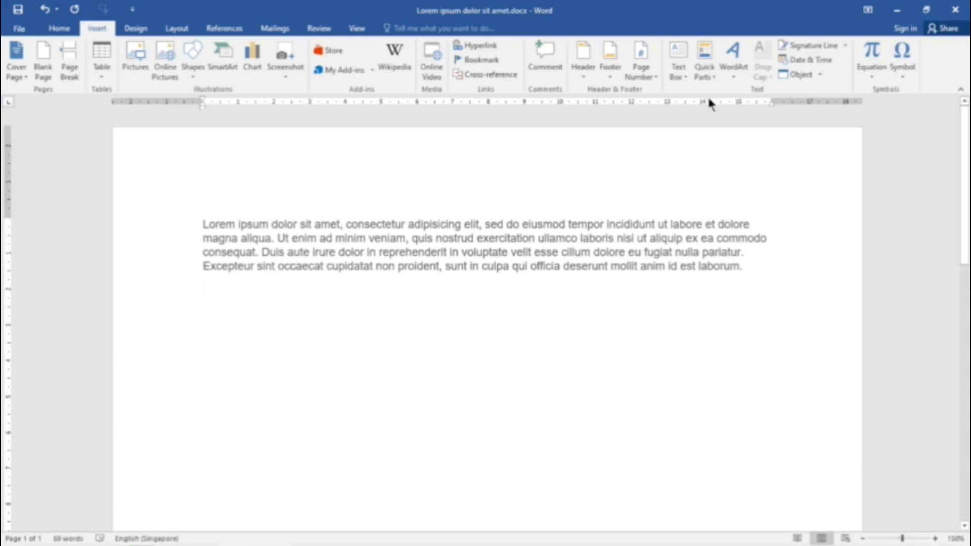
# Step: Rename the Quick Part building block 01 to 02 in the Building Blocks Organizer, redefining the entry
pyautogui.click(706, 77)
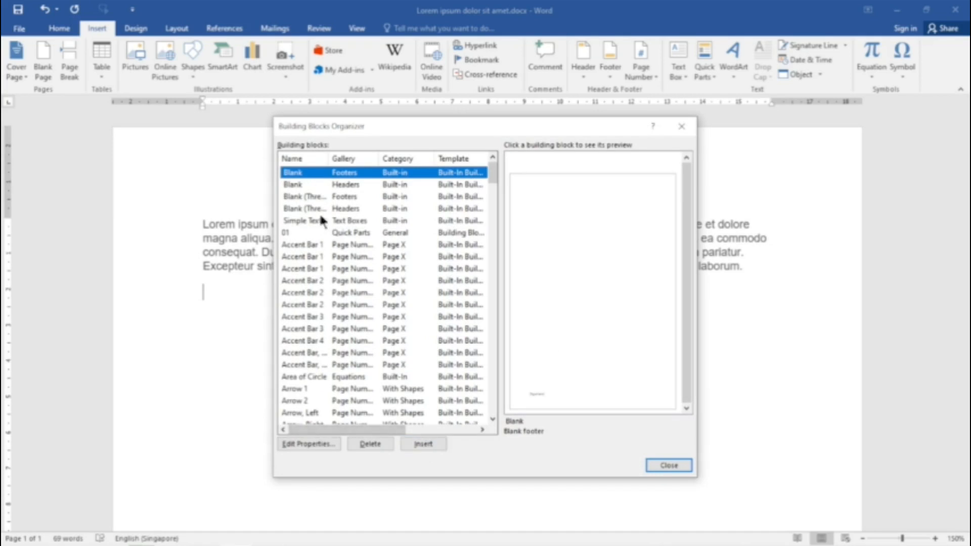
pyautogui.click(292, 233)
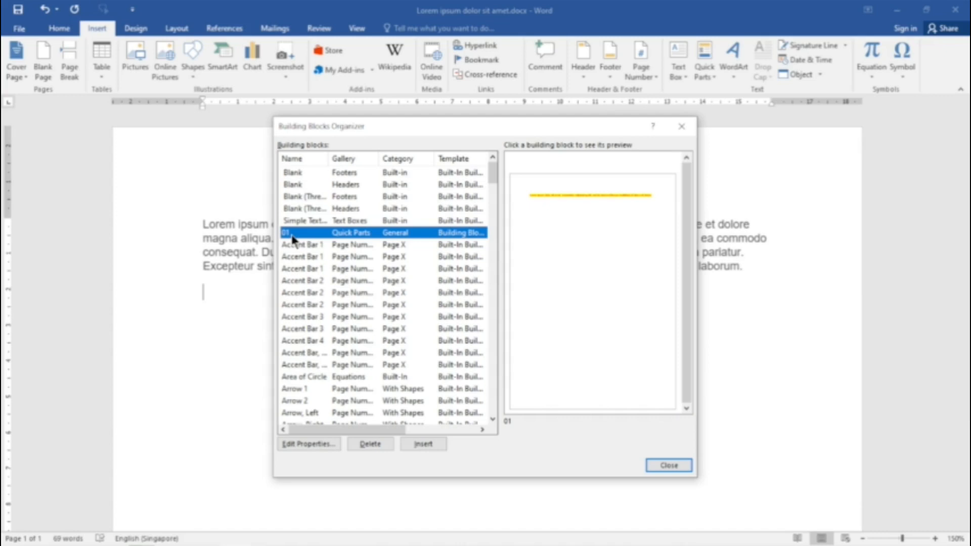
pyautogui.click(319, 444)
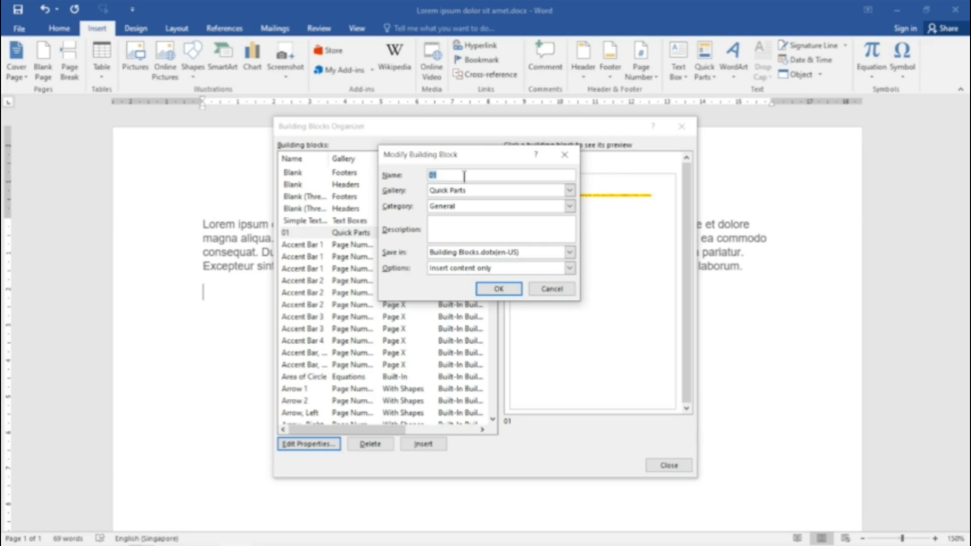
pyautogui.click(464, 176)
pyautogui.press('BackSpace')
pyautogui.write('2')
pyautogui.click(496, 290)
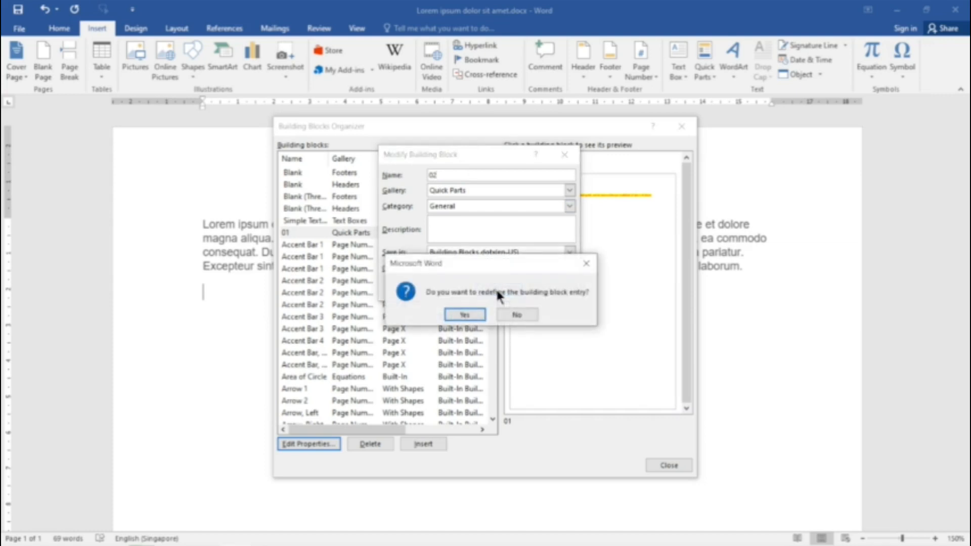
pyautogui.click(465, 316)
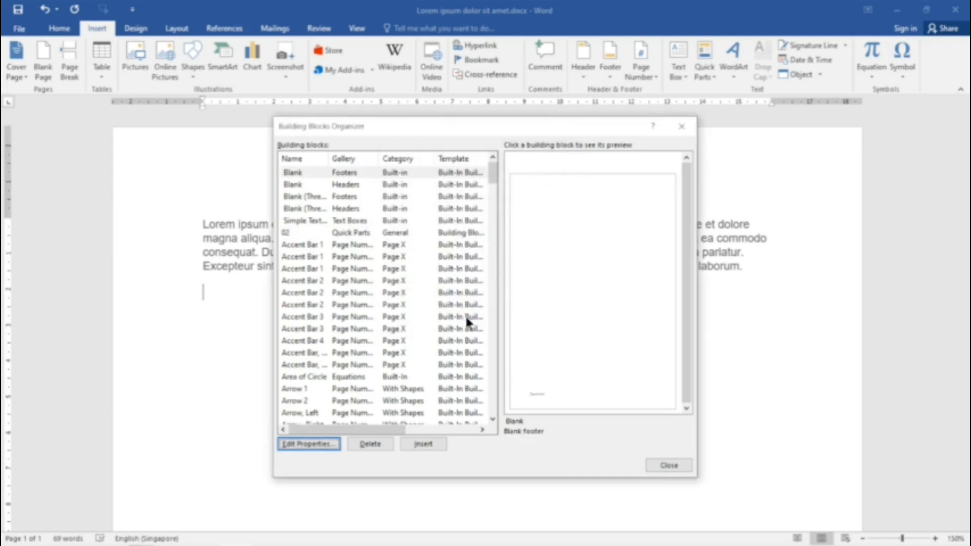
pyautogui.click(676, 467)
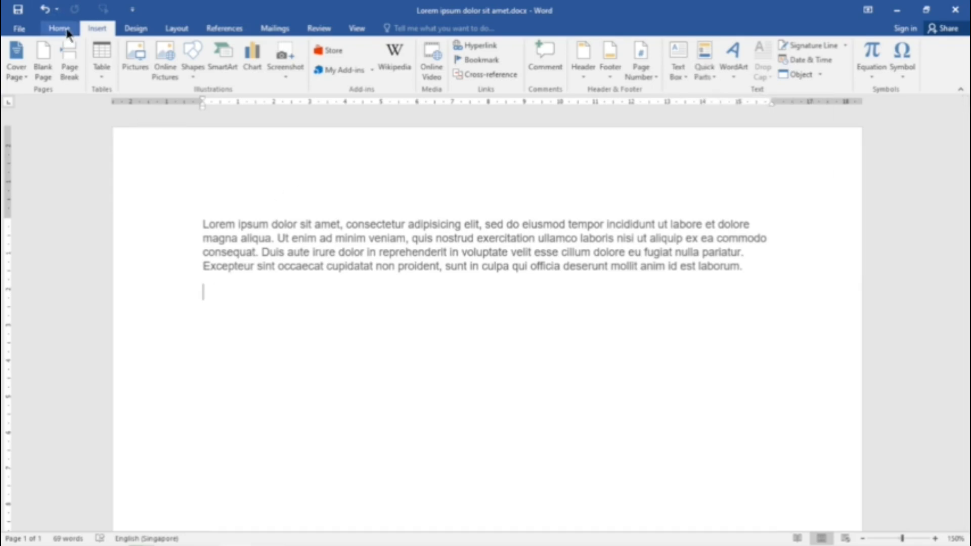
# Step: Delete the Quick Part 02 from the Building Blocks Organizer
pyautogui.click(703, 79)
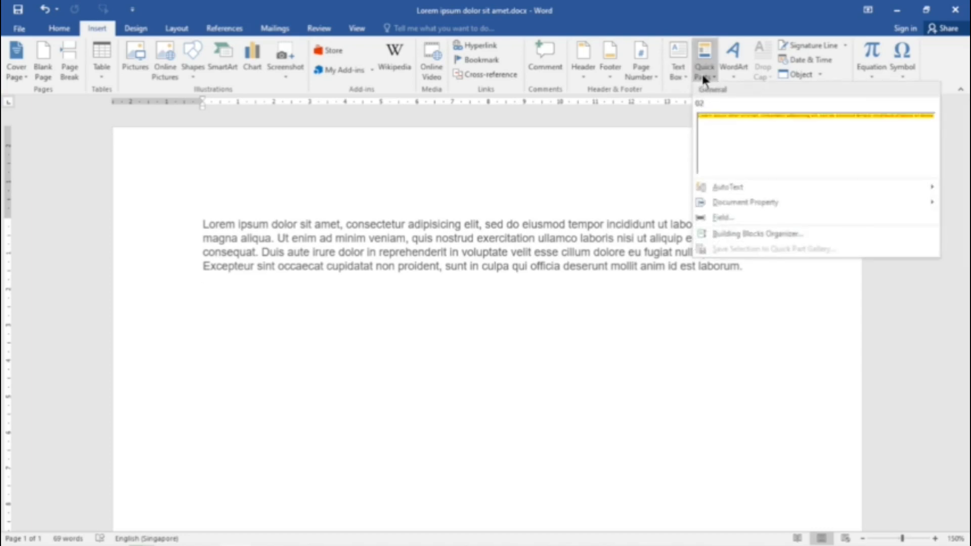
pyautogui.click(744, 234)
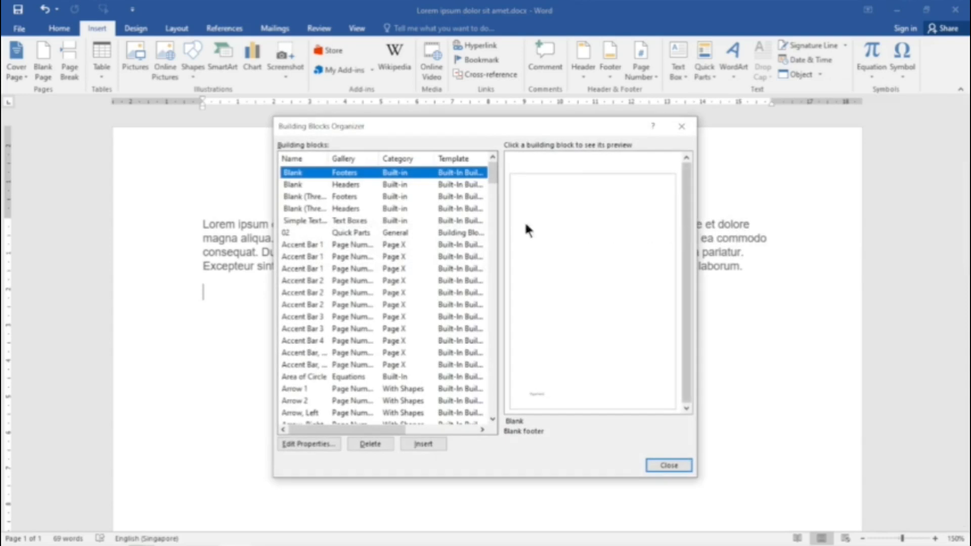
pyautogui.click(338, 234)
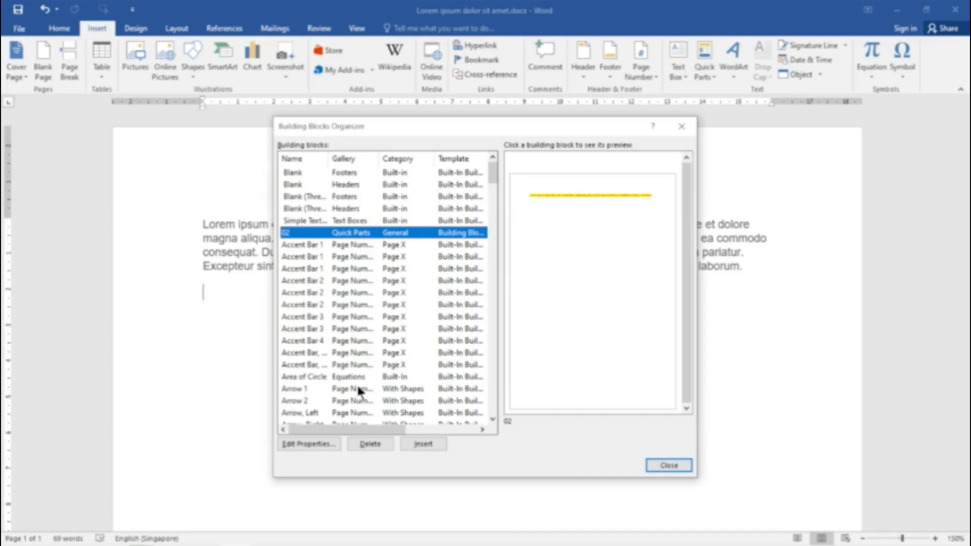
pyautogui.click(380, 444)
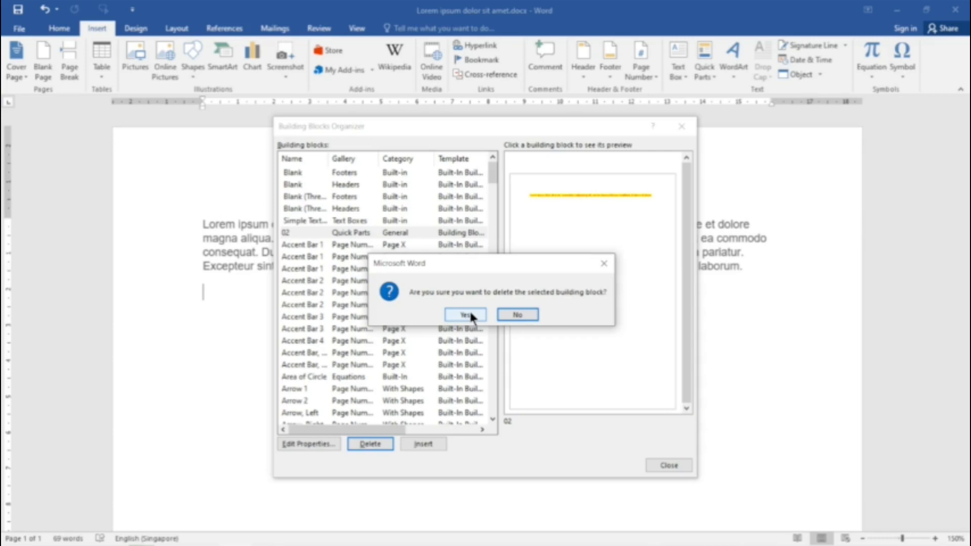
pyautogui.click(464, 315)
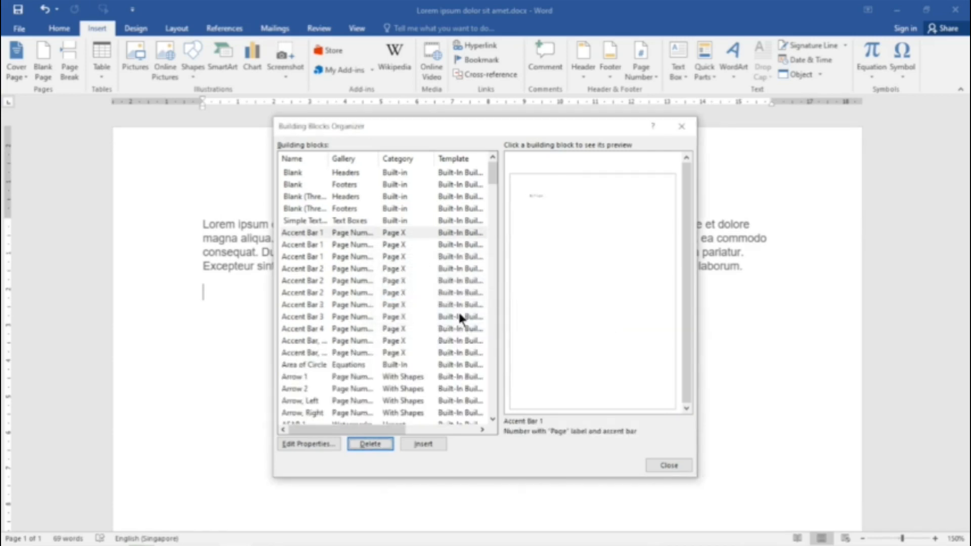
pyautogui.click(676, 466)
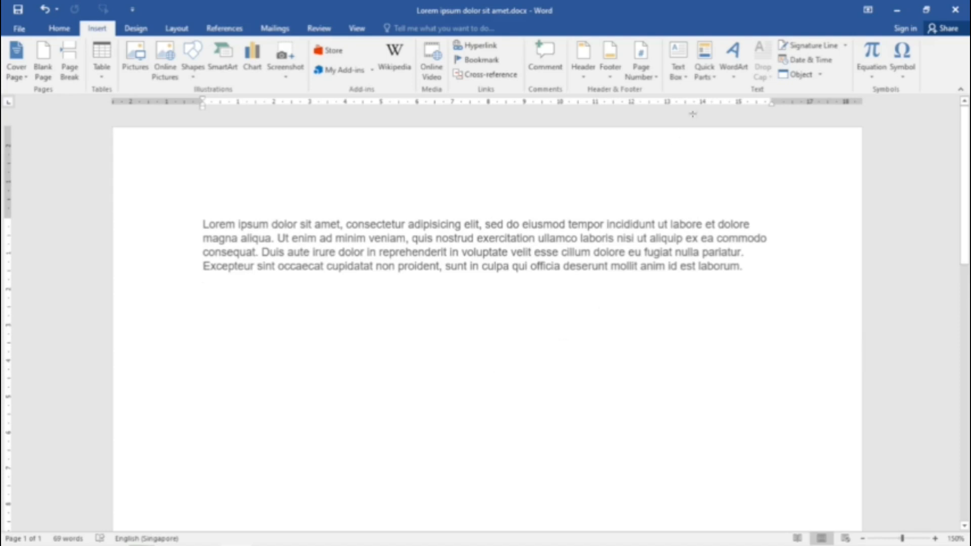
pyautogui.click(715, 76)
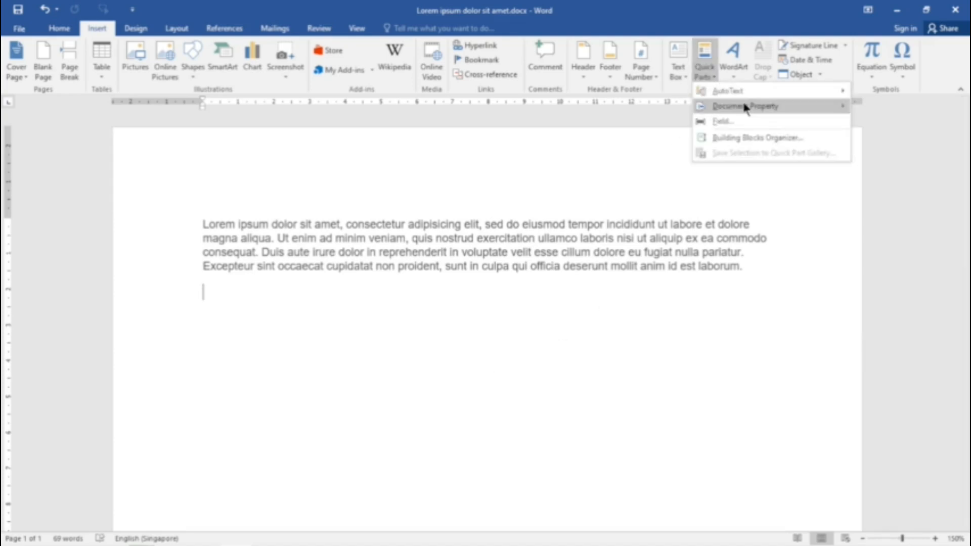
pyautogui.moveTo(745, 107)
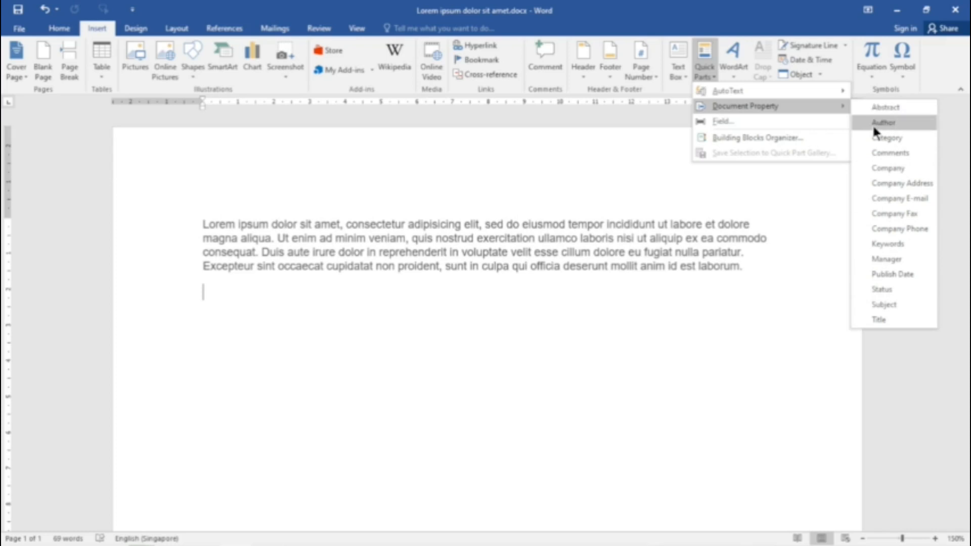
pyautogui.click(263, 282)
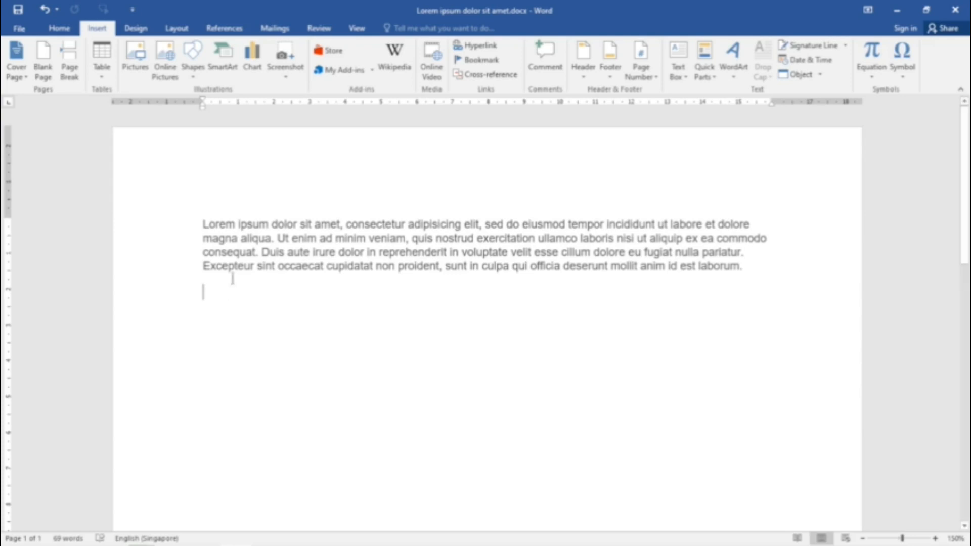
# Step: Set the document's title property to "Title 1" and its tag to "Tag 1"
pyautogui.click(20, 29)
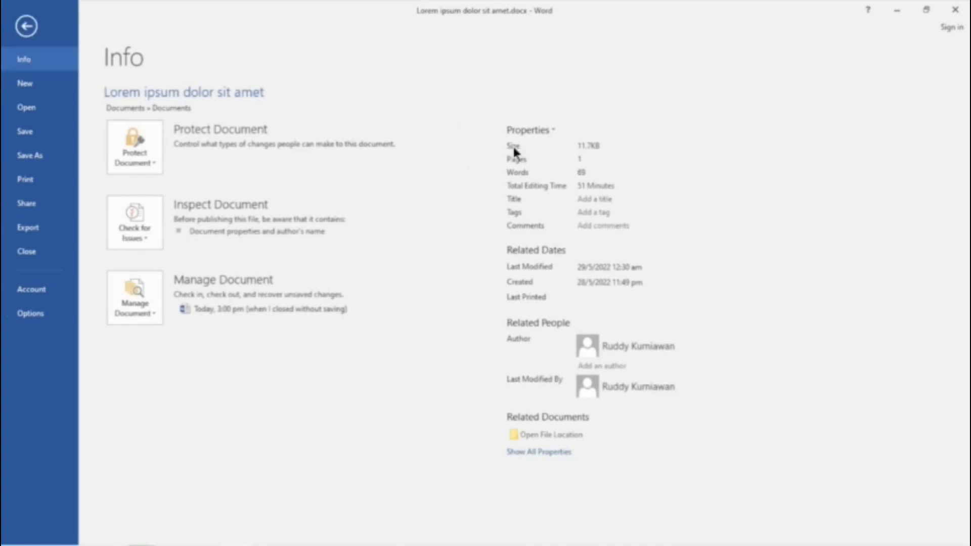
pyautogui.click(616, 200)
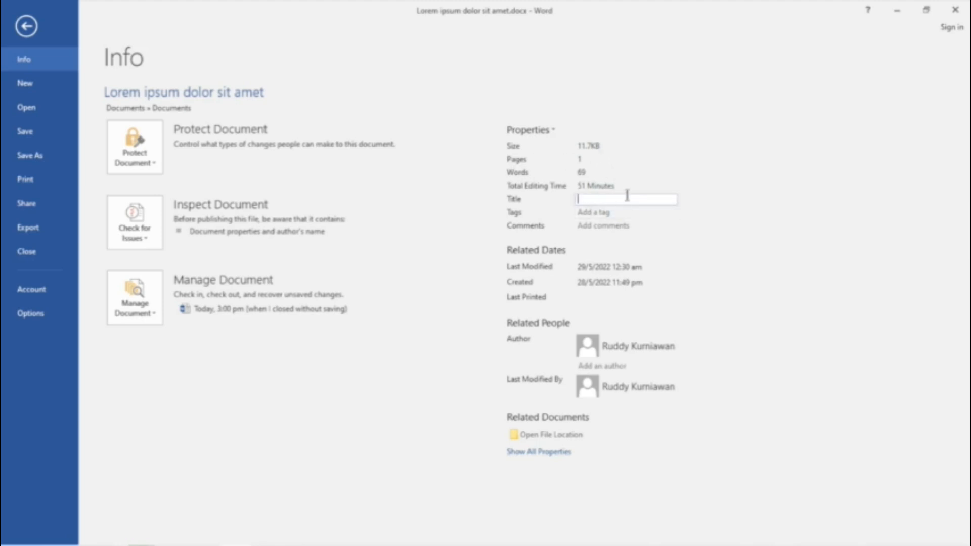
pyautogui.write('Title 1')
pyautogui.click(613, 213)
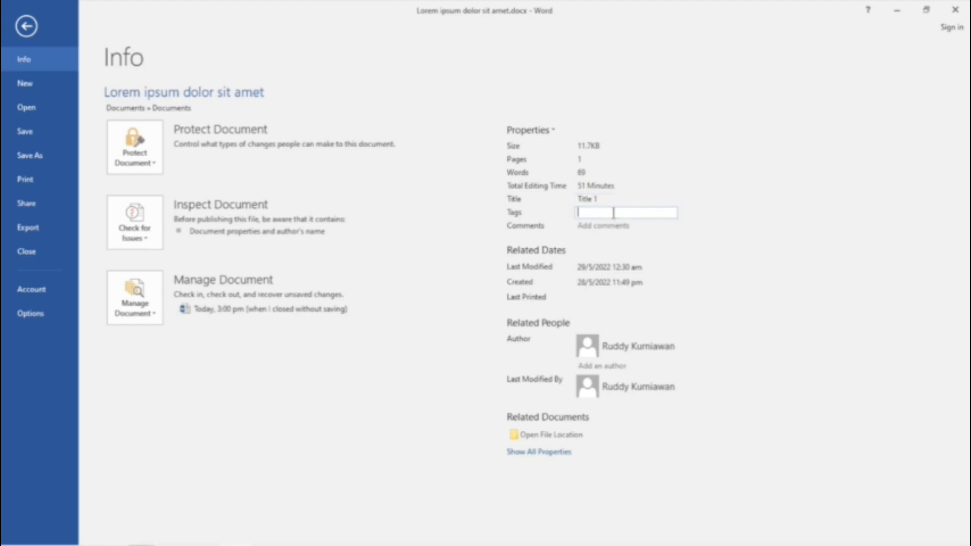
pyautogui.write('Tag 1')
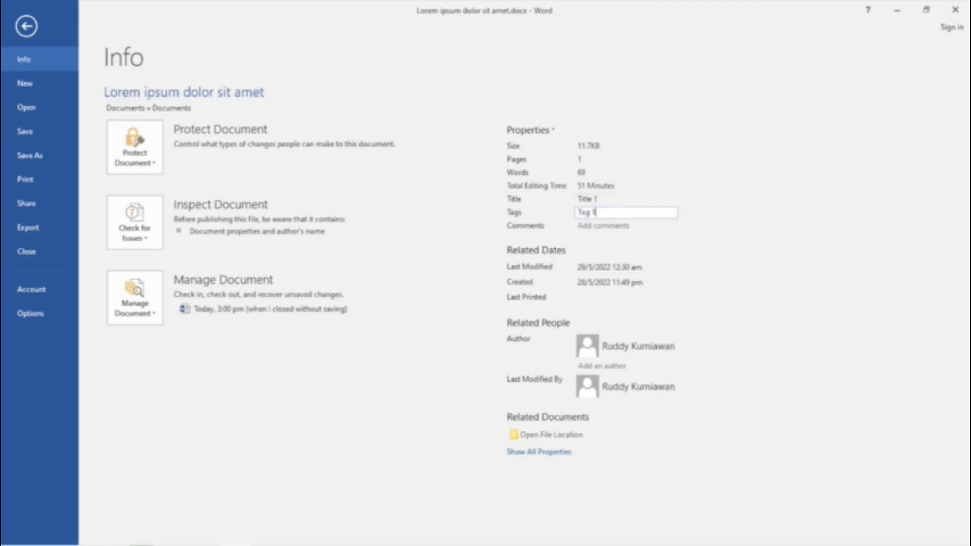
# Step: Add "Comment 1" as the document's comments property
pyautogui.click(622, 225)
pyautogui.write('Com')
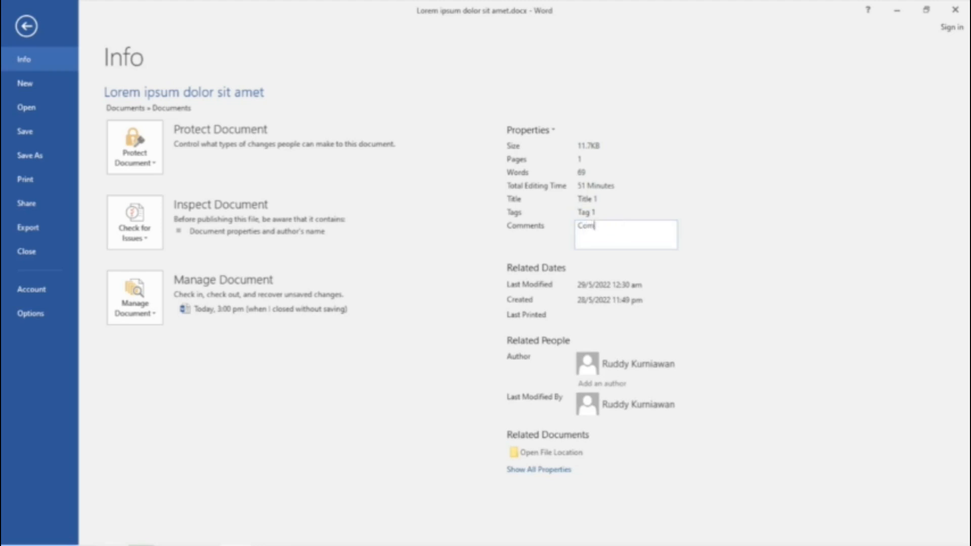
pyautogui.write('ment 1')
# Step: Enter "ABC Company" as the company in the document's advanced summary properties
pyautogui.click(551, 130)
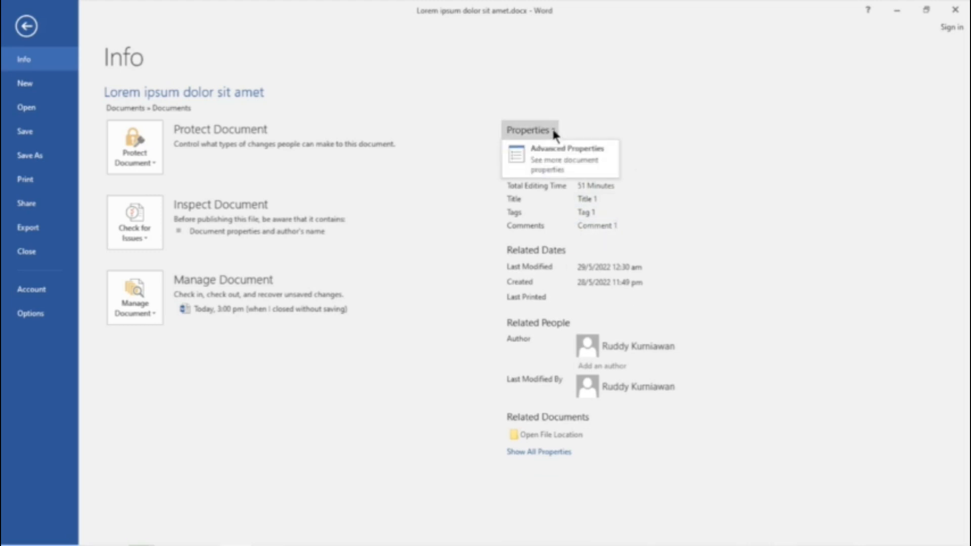
pyautogui.click(566, 151)
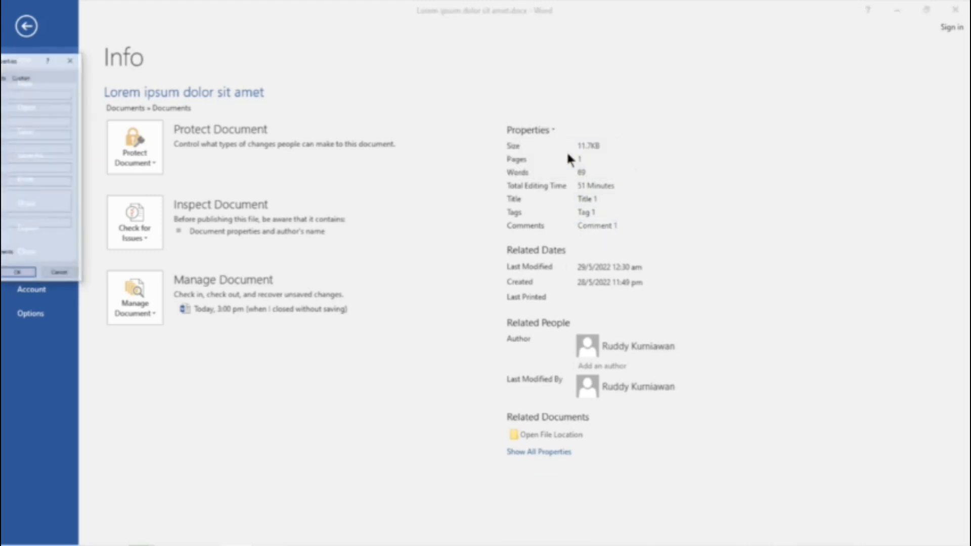
pyautogui.moveTo(13, 59); pyautogui.dragTo(469, 69)
pyautogui.click(419, 159)
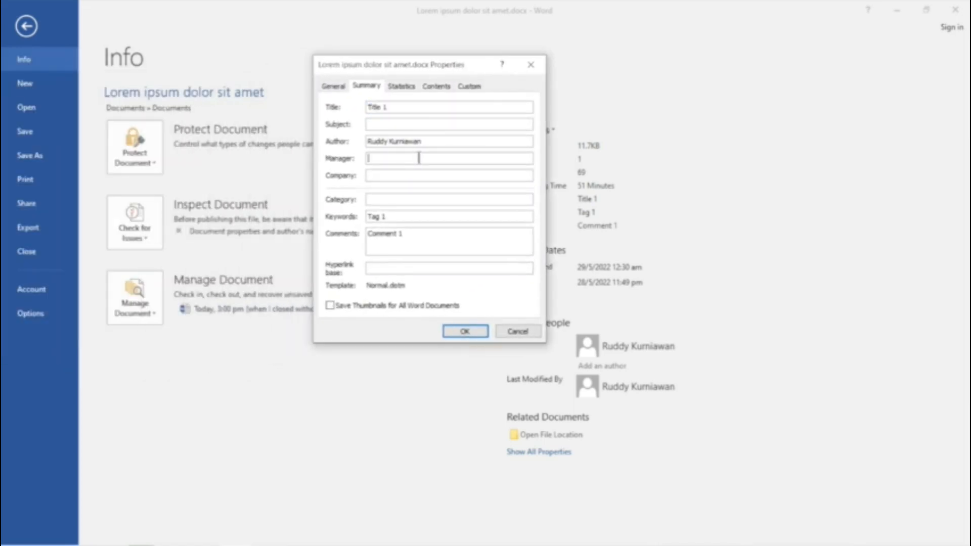
pyautogui.click(413, 175)
pyautogui.write('ABC')
pyautogui.press('BackSpace')
pyautogui.press('BackSpace')
pyautogui.write('BC Company')
# Step: Look through the list of predefined custom property names in the document's advanced properties
pyautogui.click(470, 86)
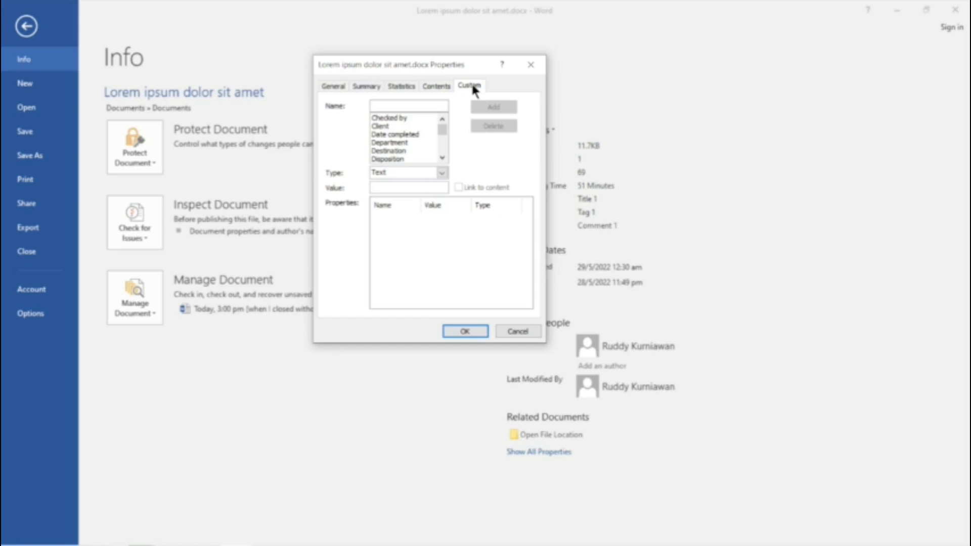
pyautogui.click(442, 159)
pyautogui.click(442, 159)
pyautogui.click(442, 159)
pyautogui.click(442, 159)
pyautogui.click(443, 160)
pyautogui.click(443, 158)
pyautogui.click(442, 158)
pyautogui.click(442, 158)
pyautogui.click(443, 159)
pyautogui.click(443, 158)
pyautogui.click(442, 158)
pyautogui.click(442, 158)
pyautogui.click(442, 159)
pyautogui.click(442, 159)
pyautogui.click(442, 158)
pyautogui.click(442, 158)
pyautogui.click(442, 158)
pyautogui.click(442, 159)
pyautogui.click(442, 158)
pyautogui.click(442, 158)
pyautogui.click(442, 159)
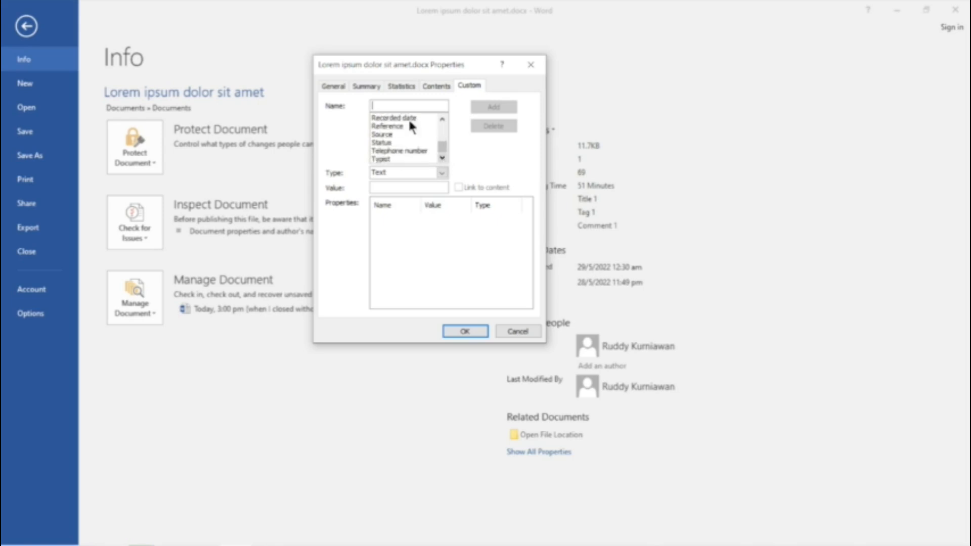
# Step: Save the advanced document properties and return to the document
pyautogui.click(368, 85)
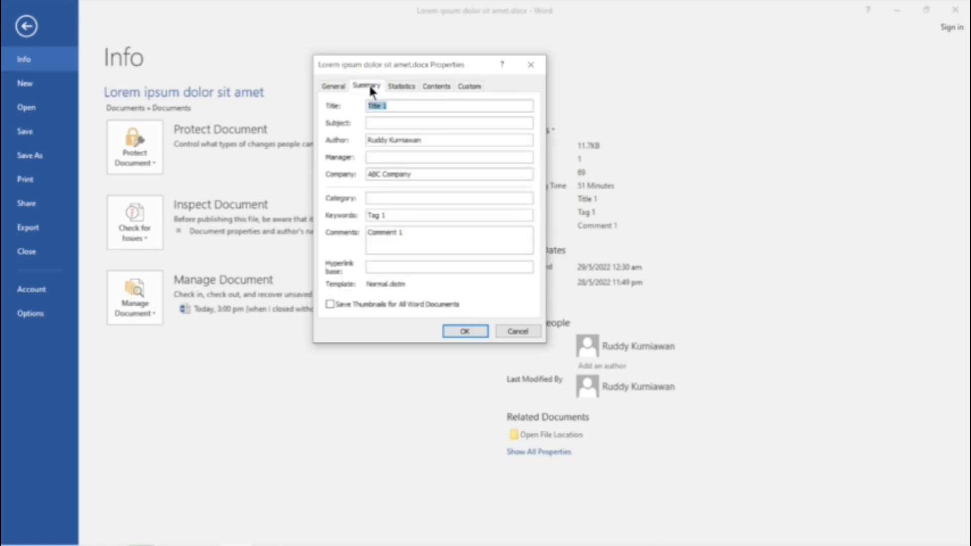
pyautogui.click(465, 331)
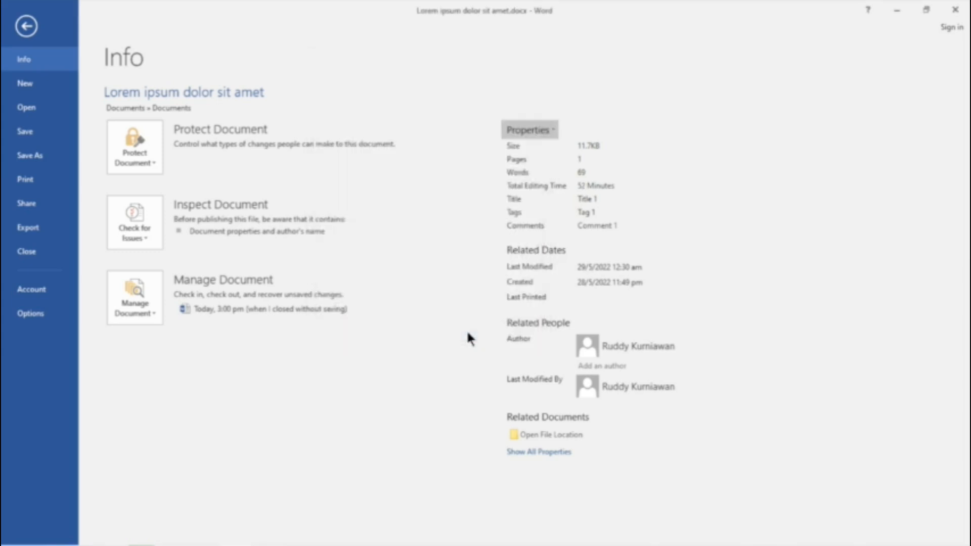
pyautogui.click(29, 30)
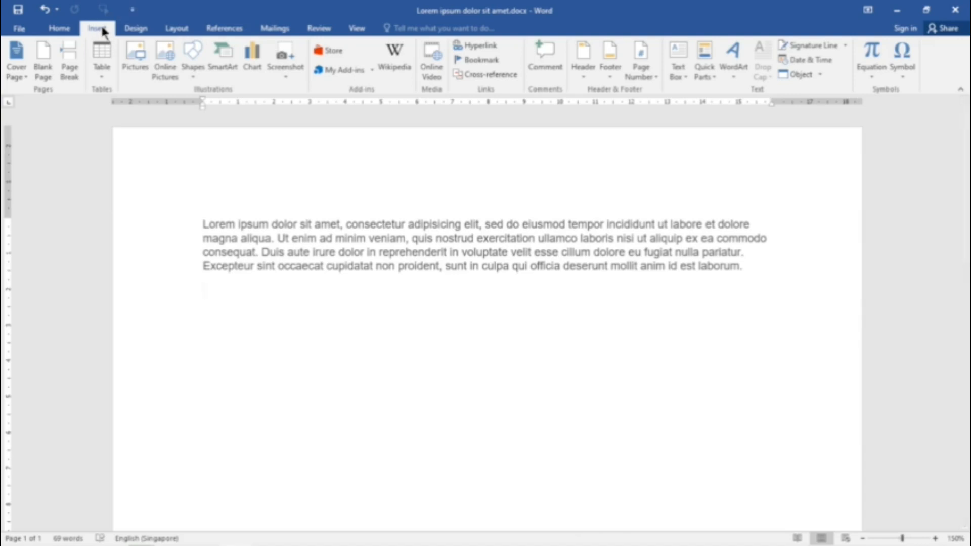
# Step: Insert the Company document property in the page header and finish editing the header
pyautogui.click(583, 73)
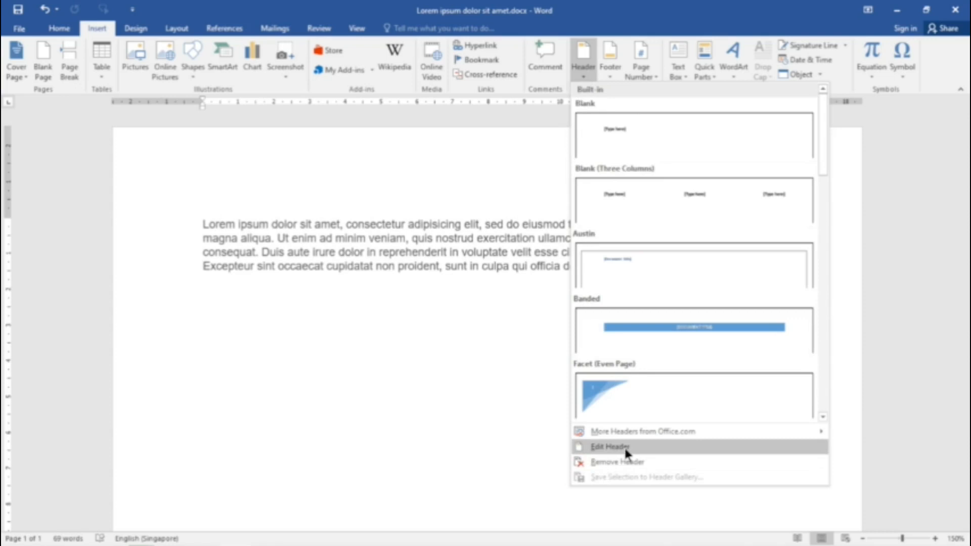
pyautogui.click(624, 447)
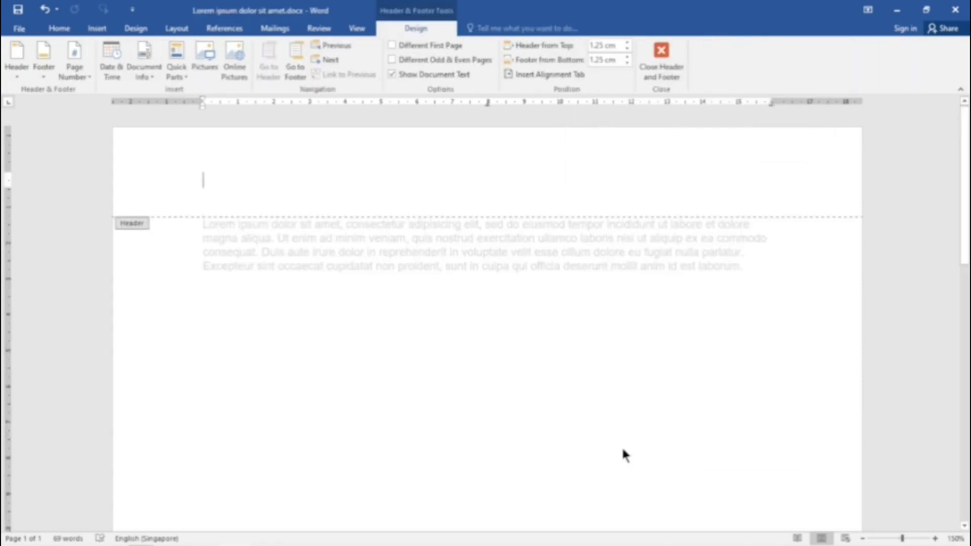
pyautogui.click(144, 66)
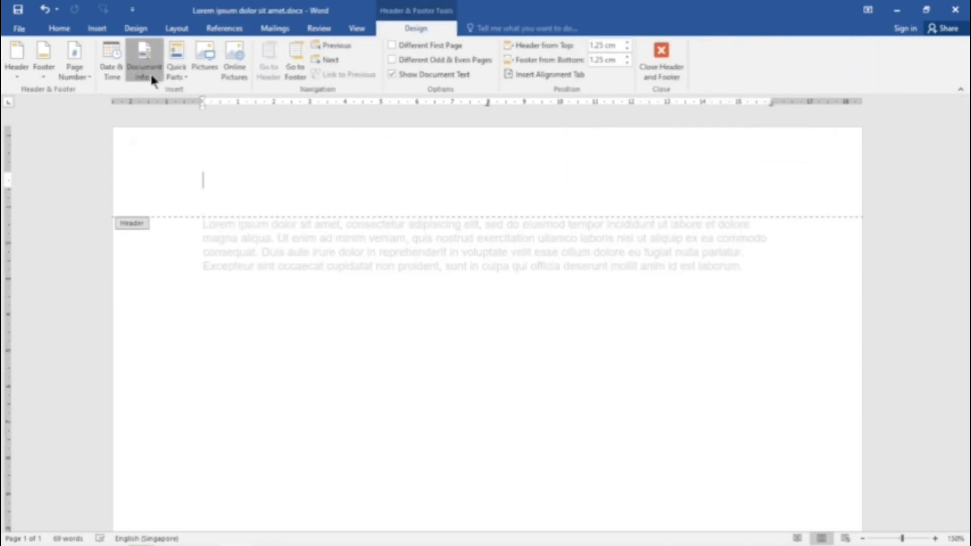
pyautogui.moveTo(204, 153)
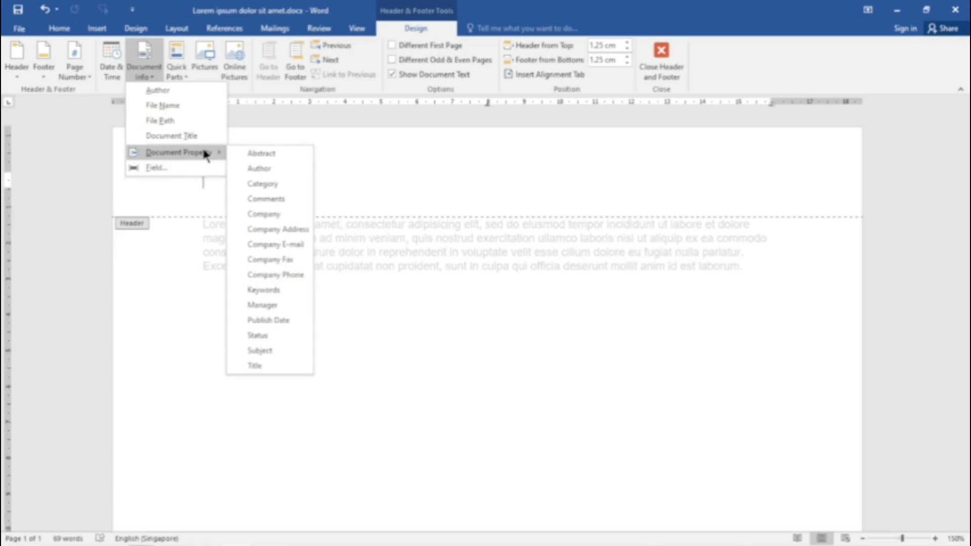
pyautogui.click(286, 219)
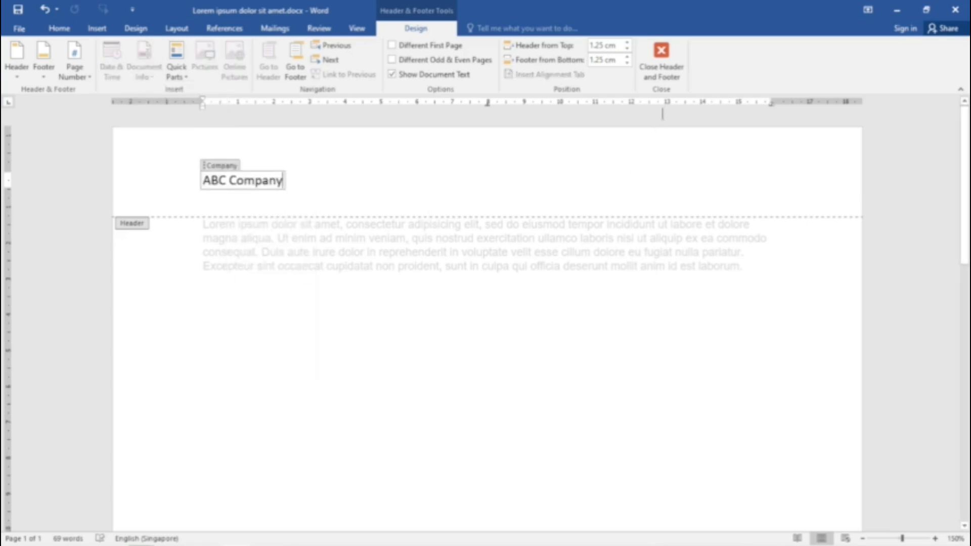
pyautogui.click(673, 76)
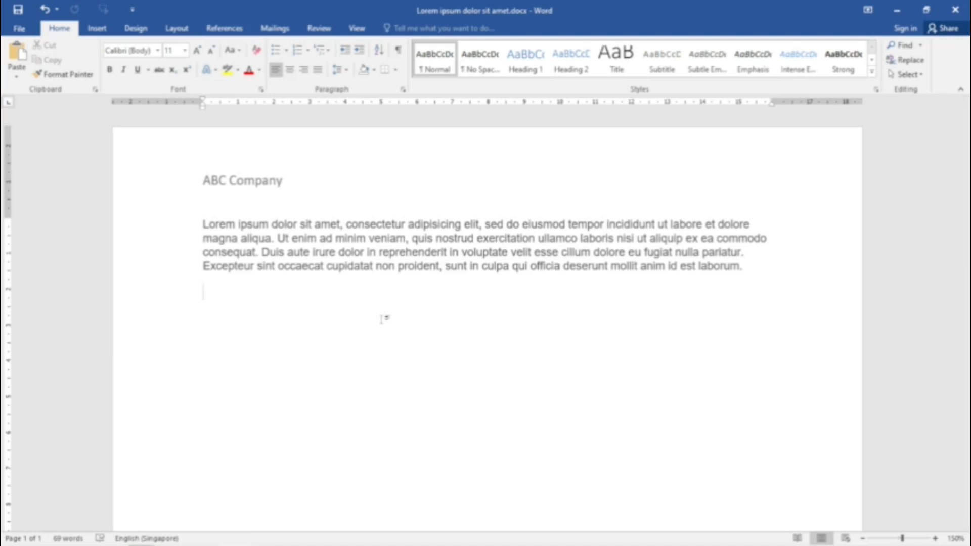
# Step: Add the label "DATE CREATED:" on the empty line below the lorem ipsum paragraph
pyautogui.write('DATE CRE')
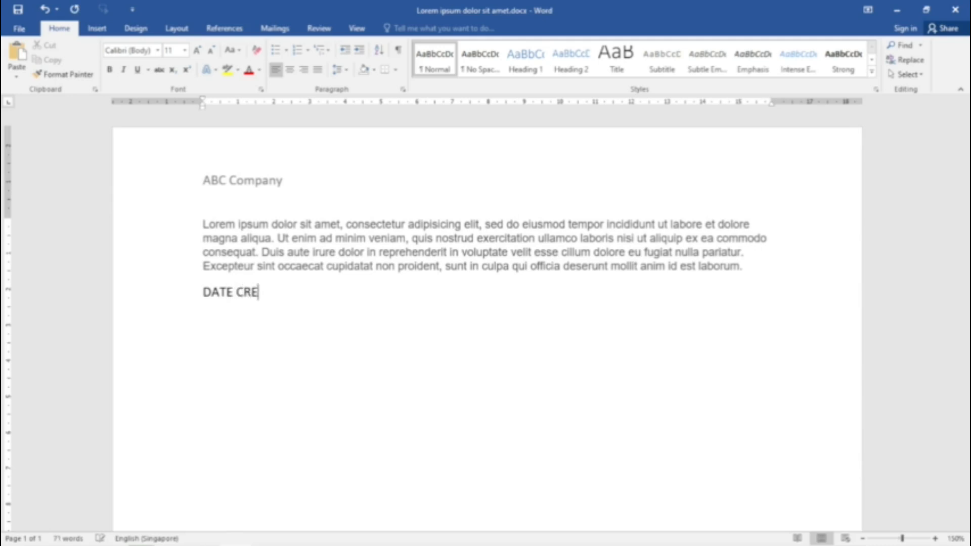
pyautogui.write('ATED:')
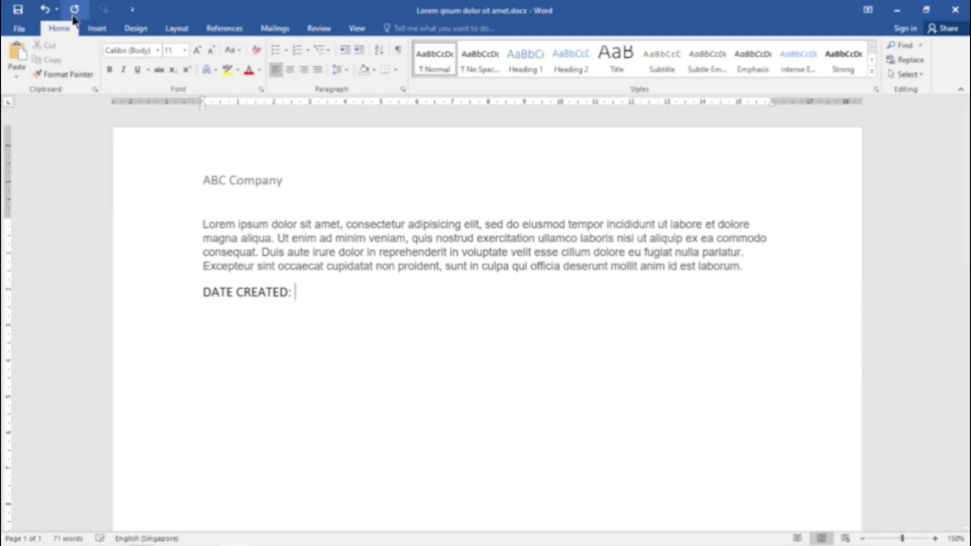
# Step: Insert a CreateDate field after the "DATE CREATED:" label, using the 12/6/2022 date format
pyautogui.click(104, 30)
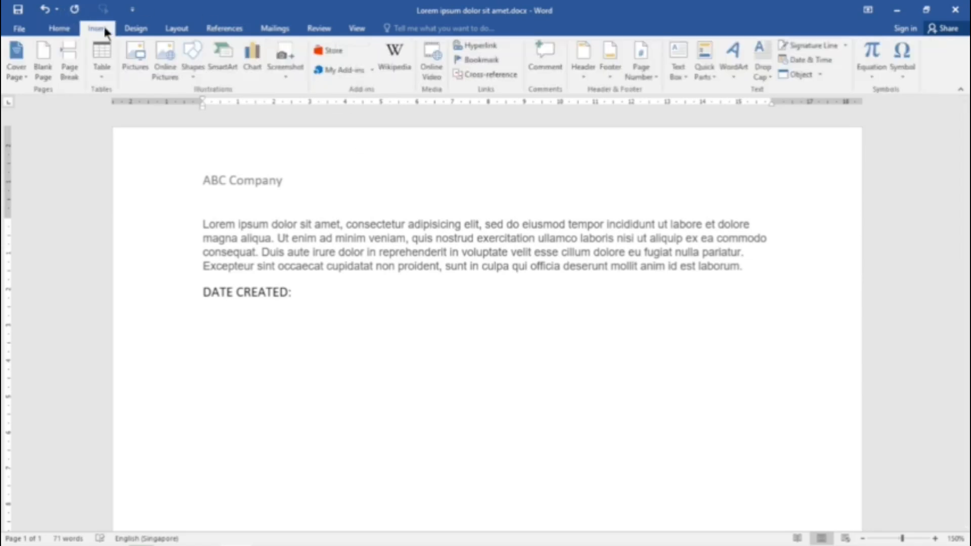
pyautogui.click(708, 72)
pyautogui.click(739, 124)
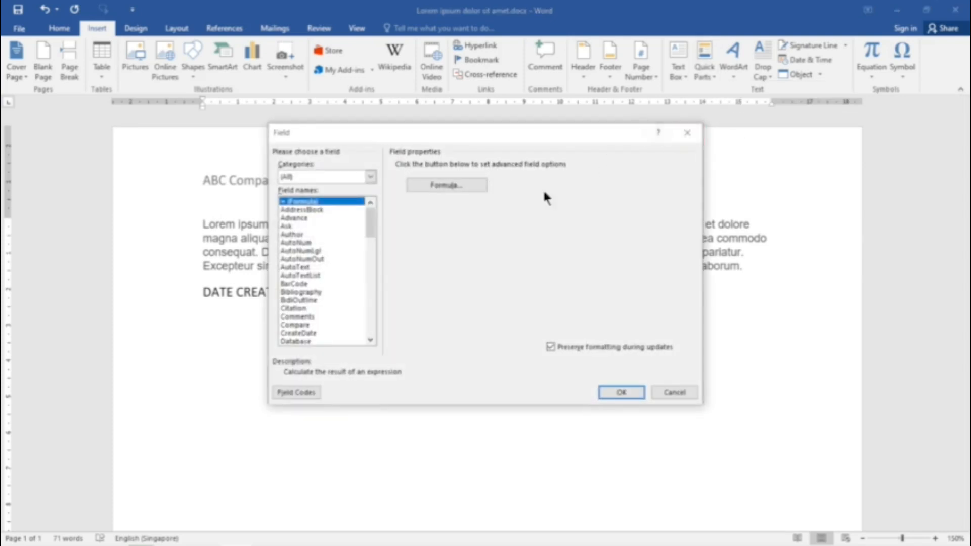
pyautogui.click(313, 333)
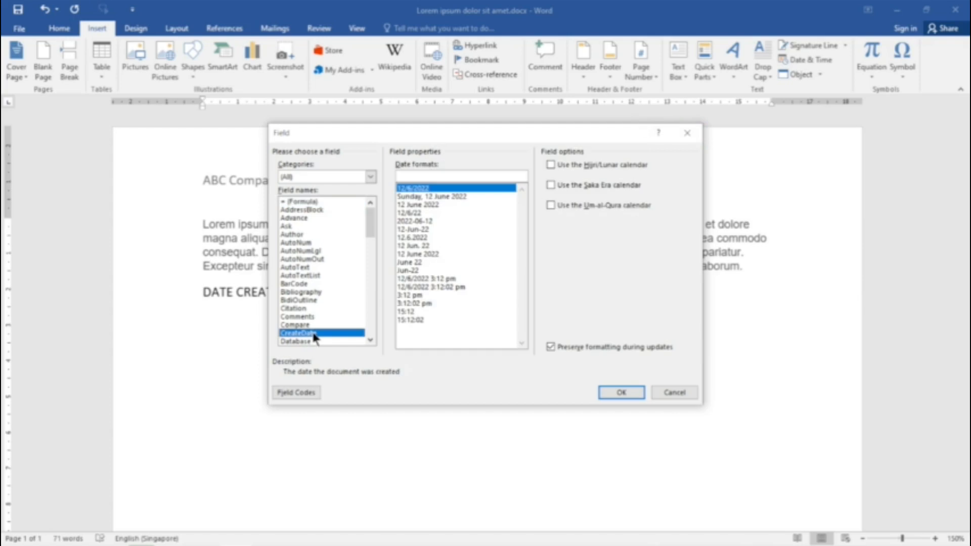
pyautogui.click(439, 190)
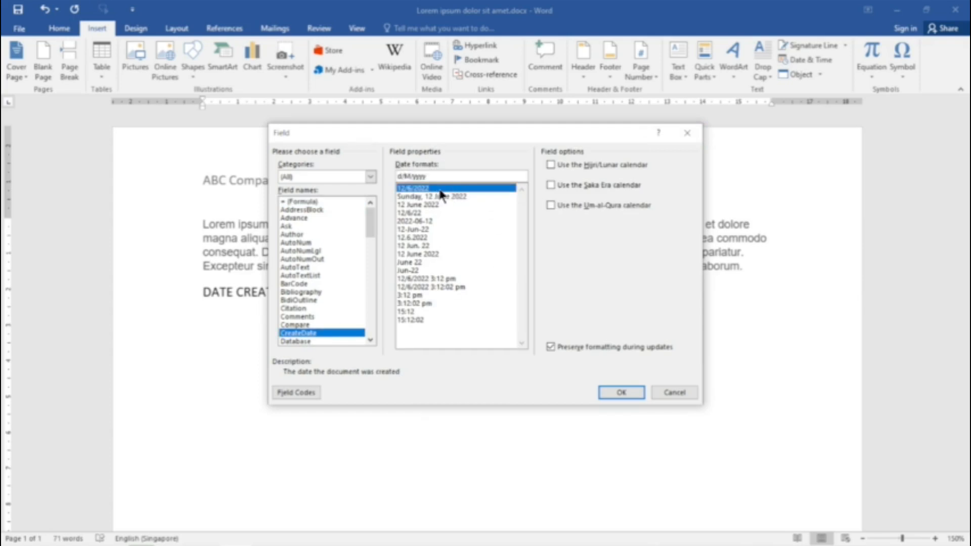
pyautogui.click(627, 393)
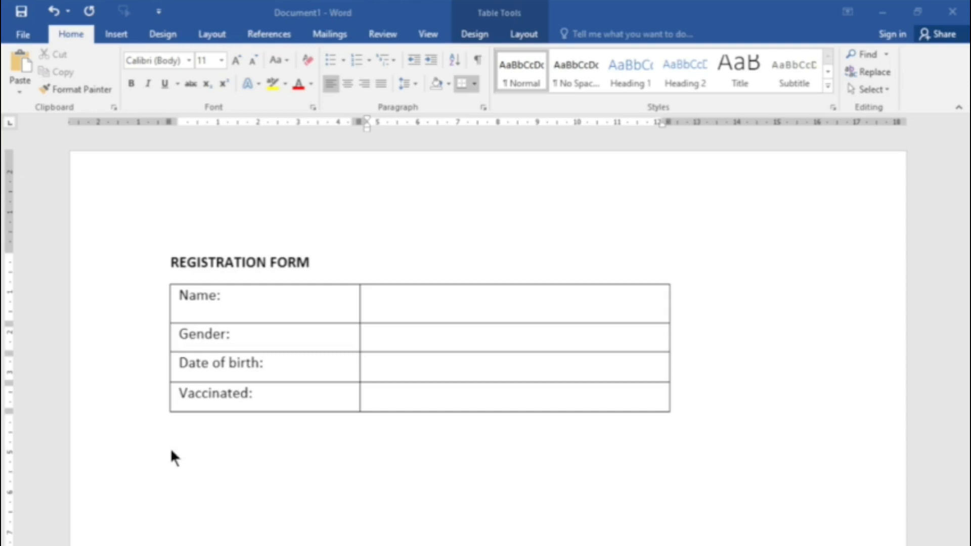
# Step: Enable the Developer tab in the ribbon customization options and save the options
pyautogui.click(21, 36)
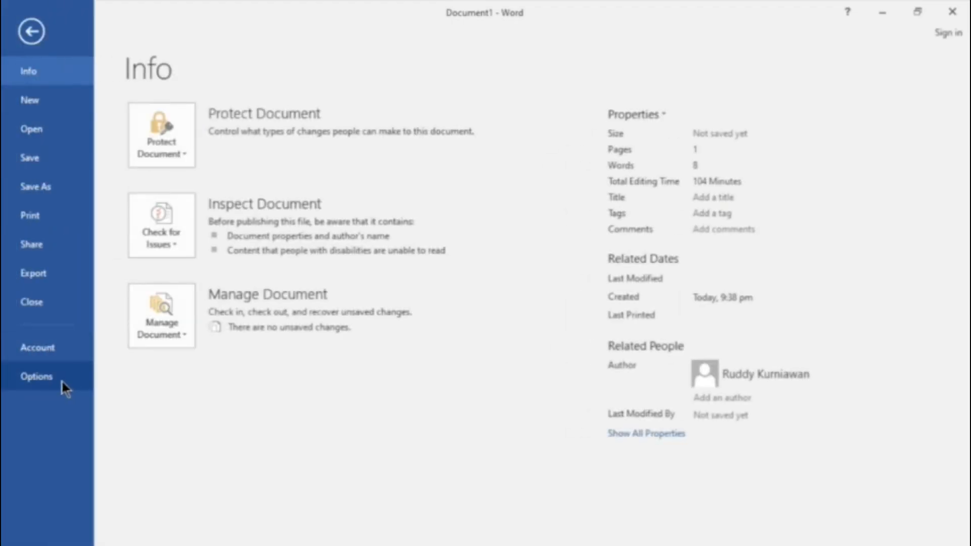
pyautogui.click(36, 377)
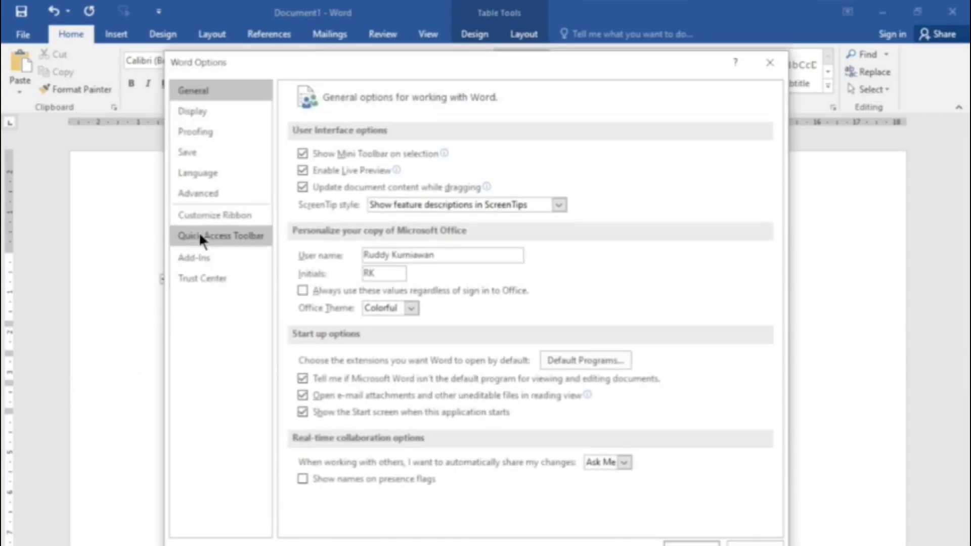
pyautogui.click(217, 214)
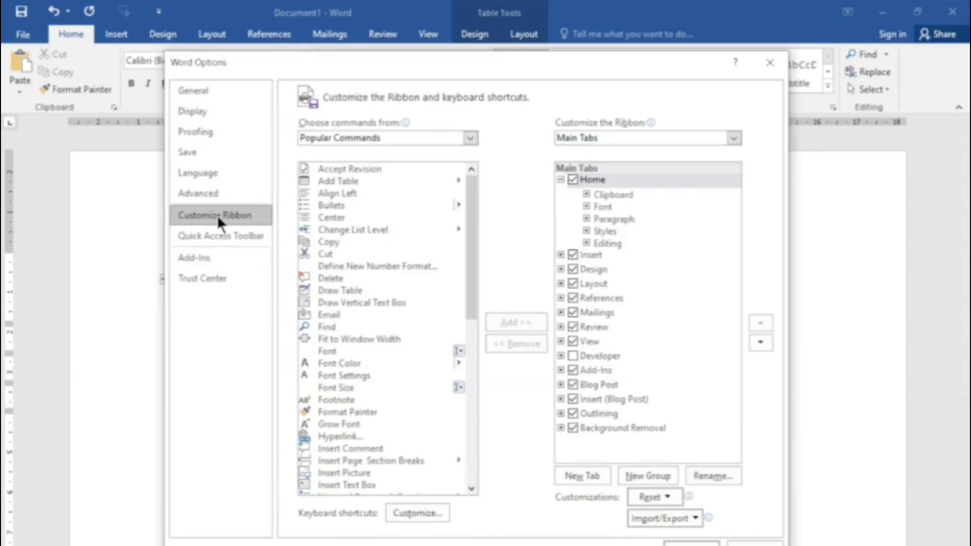
pyautogui.click(573, 355)
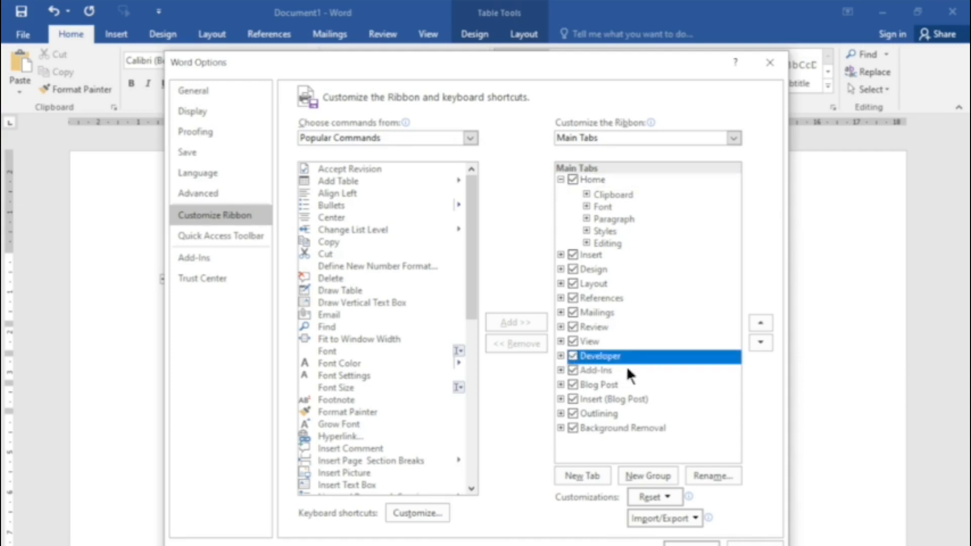
pyautogui.click(691, 543)
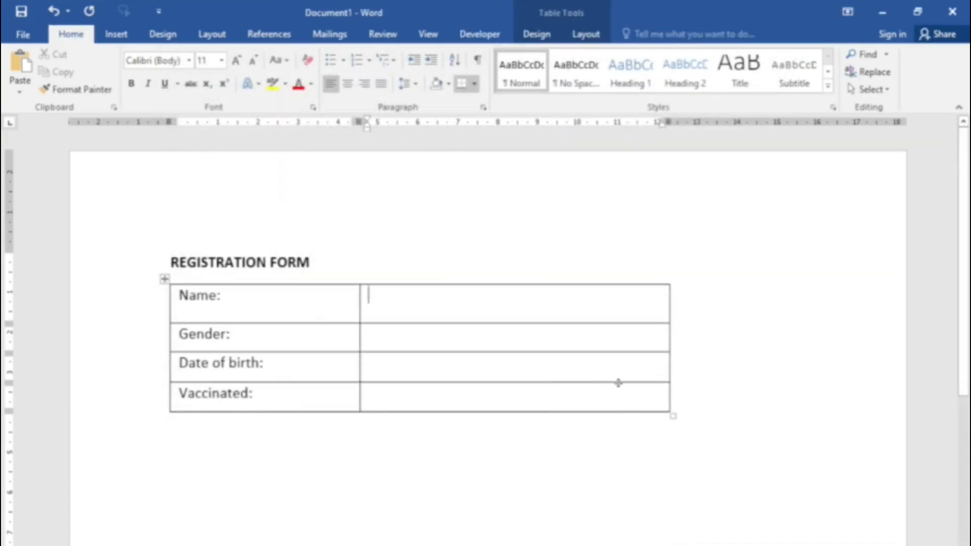
pyautogui.click(487, 33)
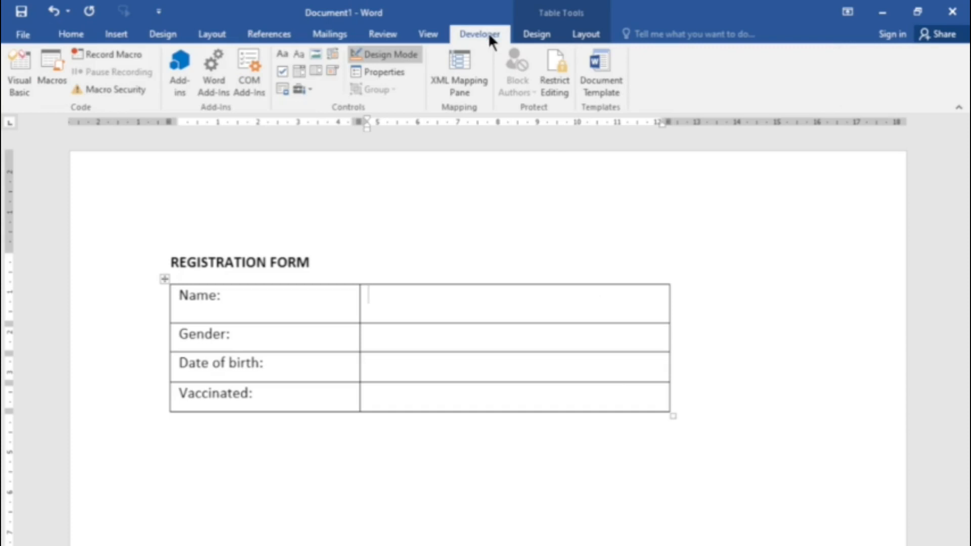
pyautogui.click(71, 32)
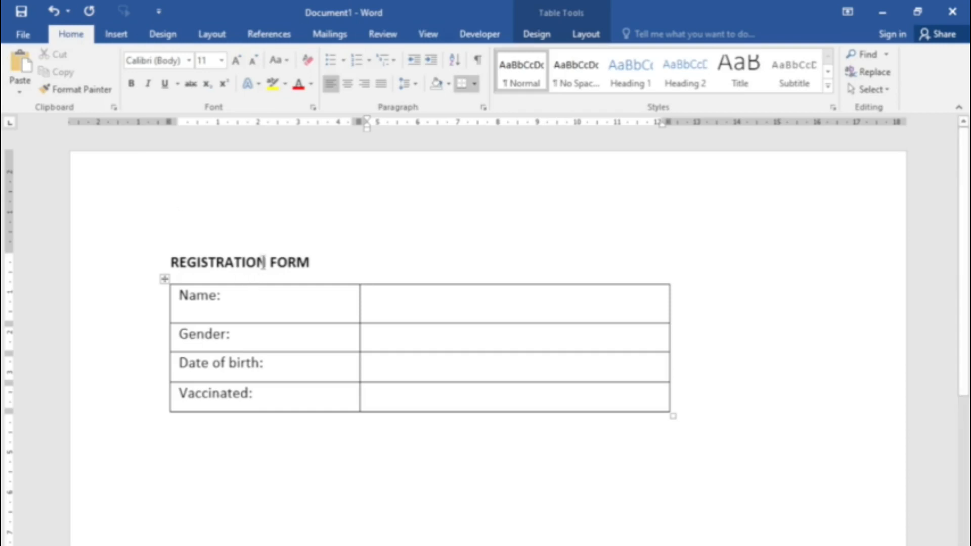
pyautogui.click(319, 262)
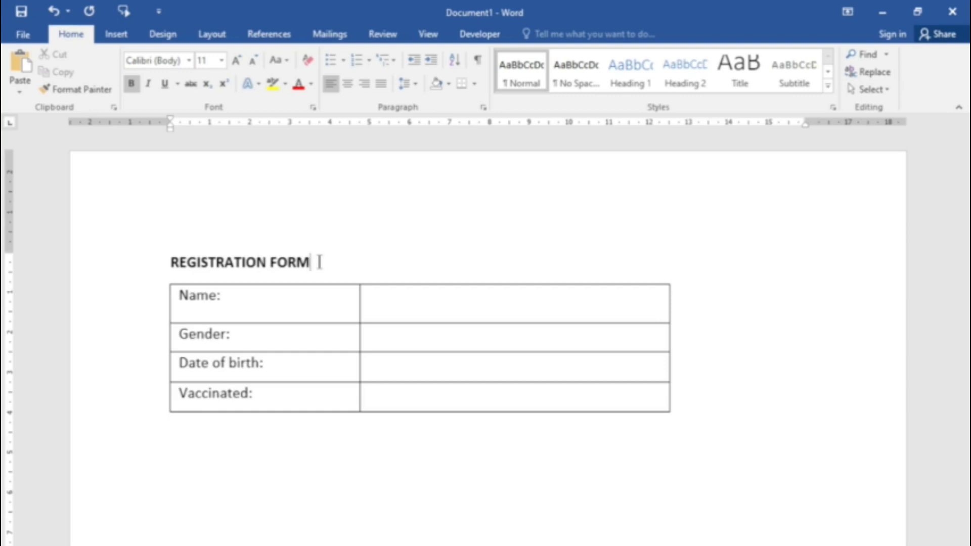
# Step: Insert a plain text content control in the empty cell beside "Name:" in the registration form
pyautogui.click(475, 34)
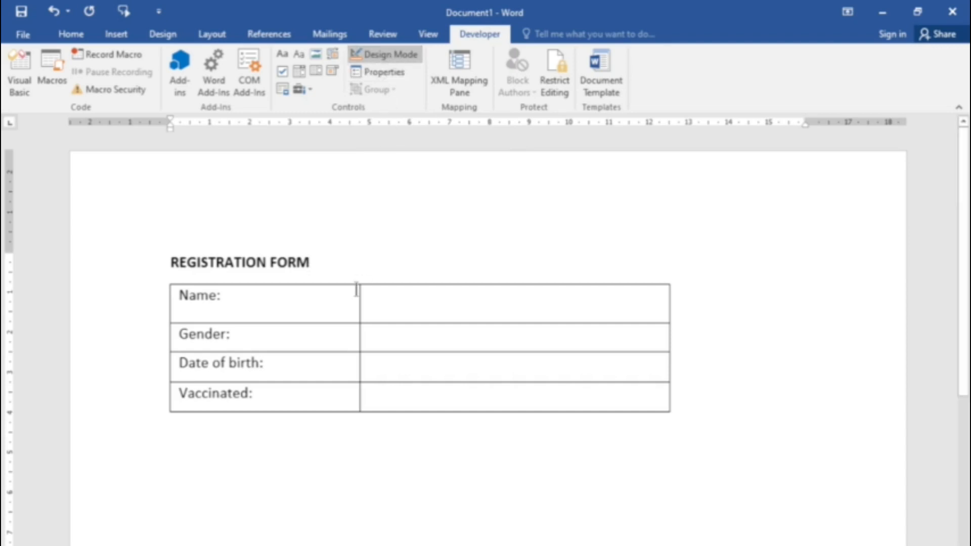
pyautogui.click(377, 296)
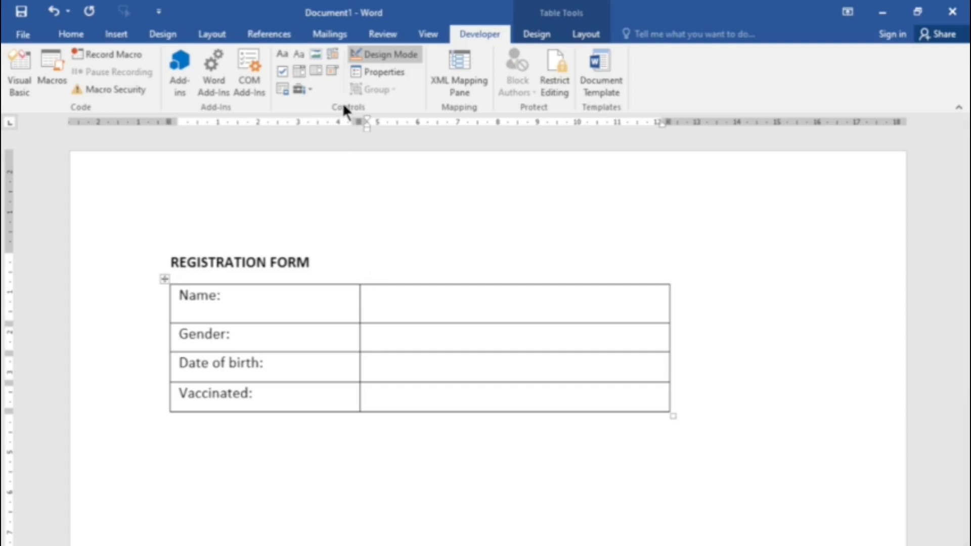
pyautogui.click(299, 56)
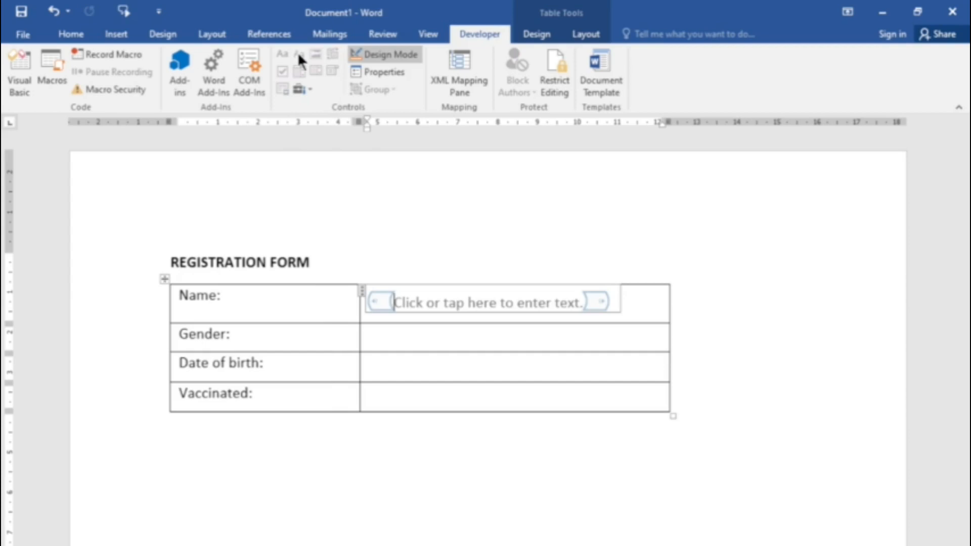
# Step: Set both the title and the tag of the plain text control to "Name" in its properties
pyautogui.click(390, 72)
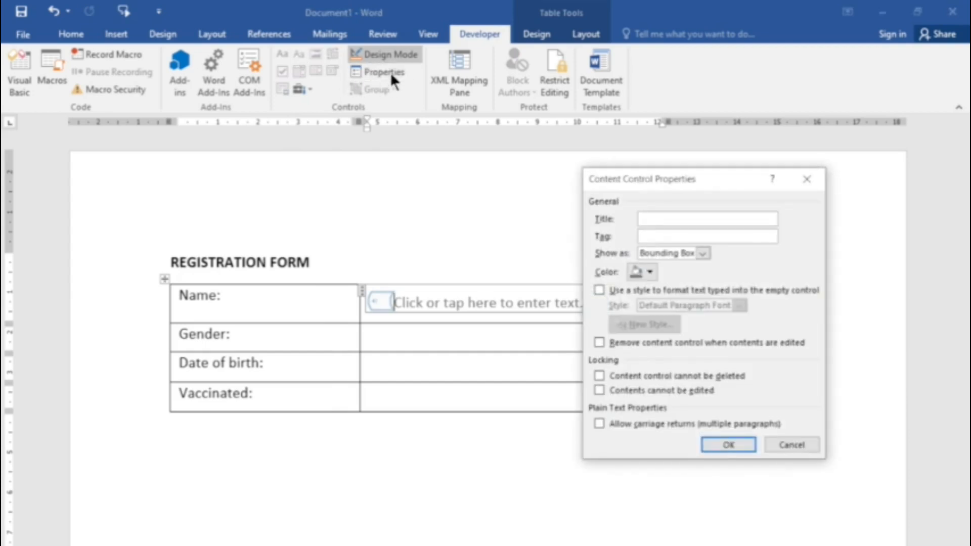
pyautogui.write('Name')
pyautogui.press('Tab')
pyautogui.write('Name')
pyautogui.click(729, 446)
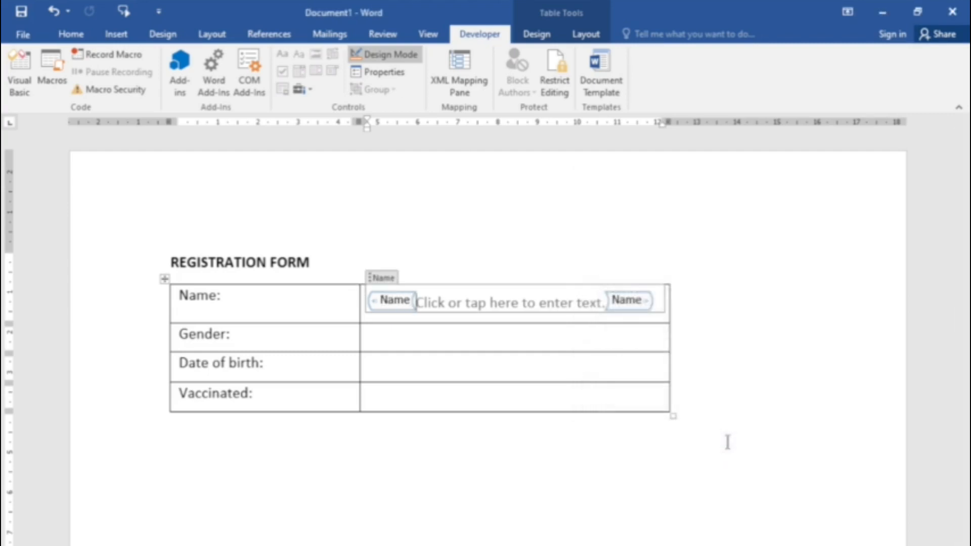
# Step: Insert a drop-down list content control in the cell beside "Gender:" and set its title and tag to "Gender"
pyautogui.click(377, 337)
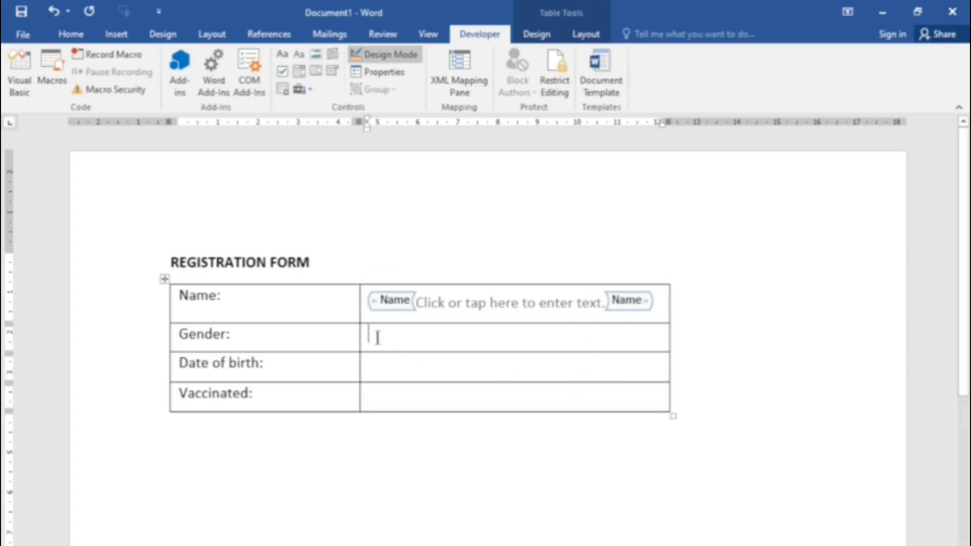
pyautogui.click(319, 71)
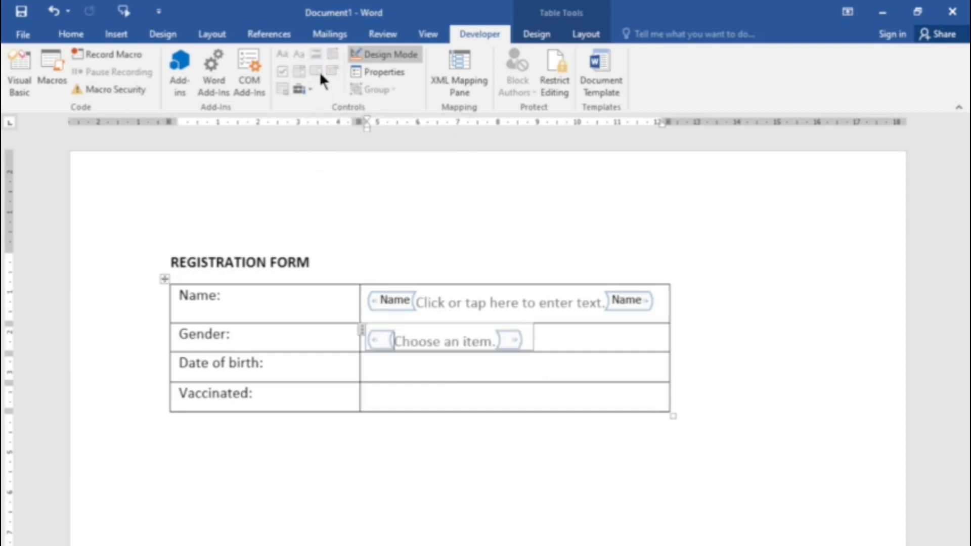
pyautogui.click(380, 70)
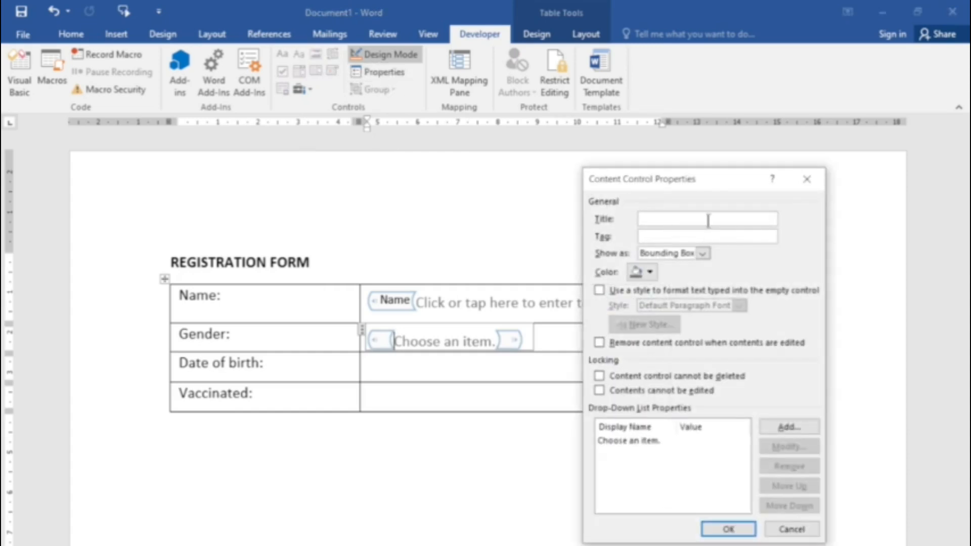
pyautogui.write('Gender')
pyautogui.press('Tab')
pyautogui.write('Gender')
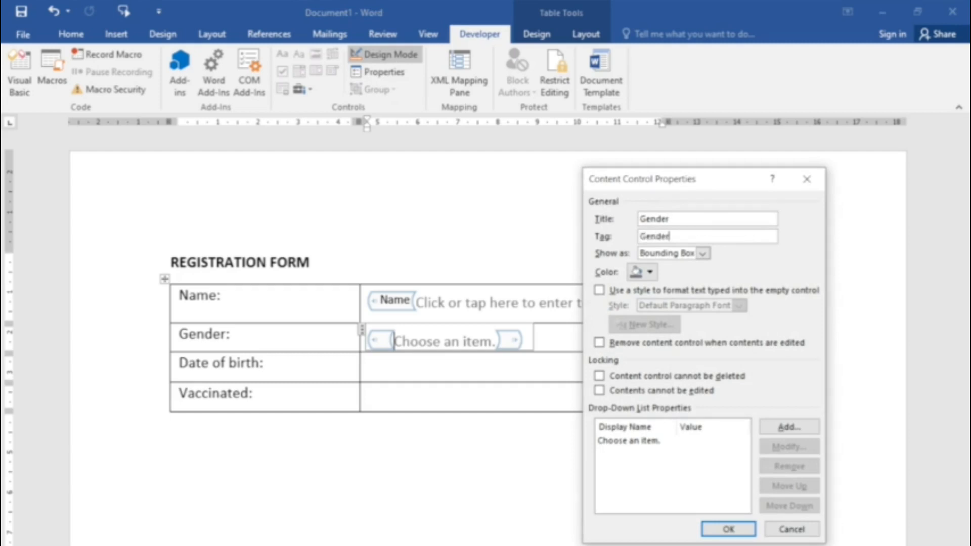
# Step: Add a "Female" choice to the Gender drop-down list
pyautogui.click(790, 426)
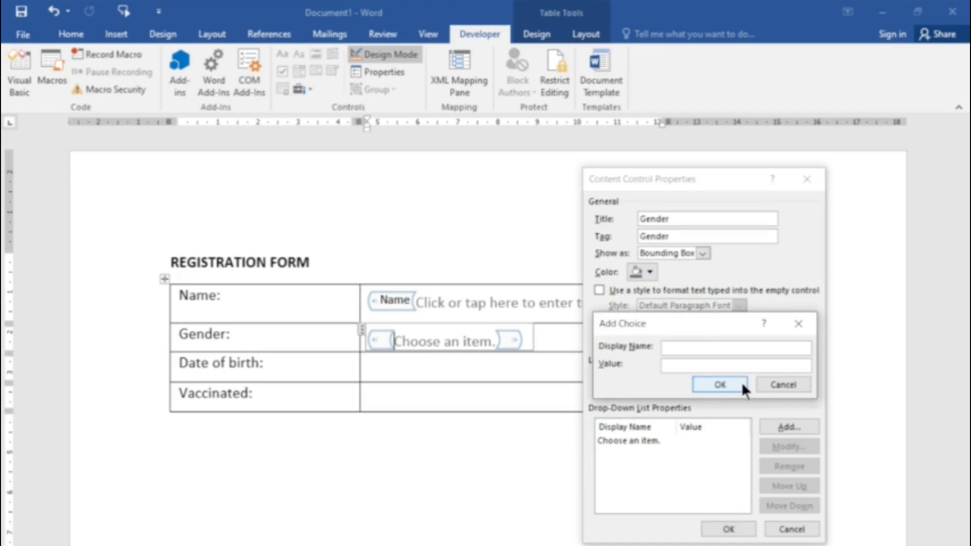
pyautogui.write('Female')
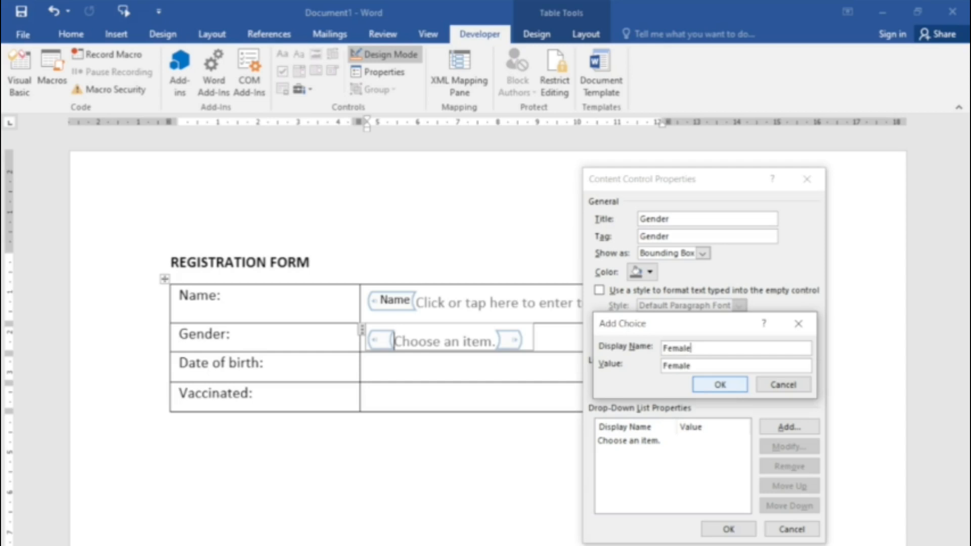
pyautogui.click(724, 383)
# Step: Add a "Male" choice to the Gender drop-down list and apply the control's properties
pyautogui.click(788, 428)
pyautogui.write('Mall')
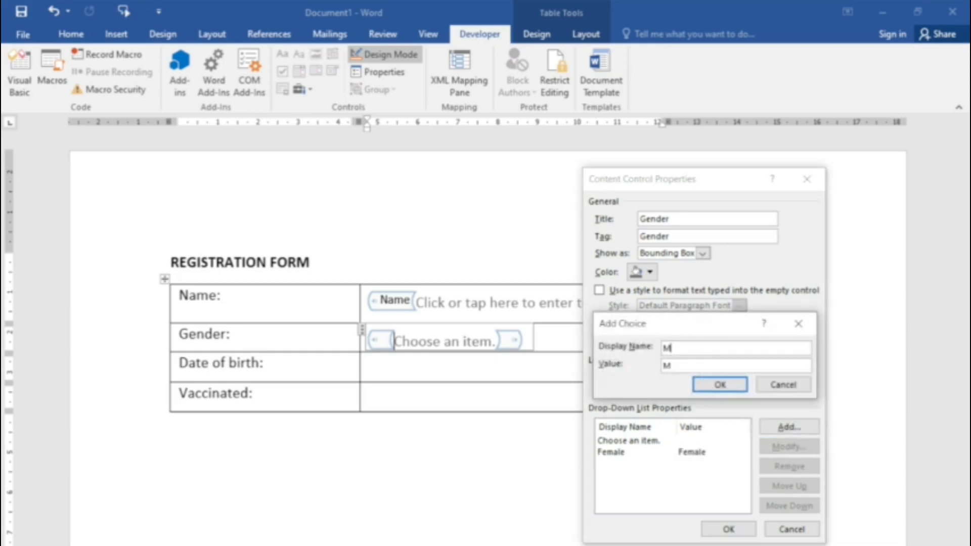
pyautogui.press('BackSpace')
pyautogui.write('e')
pyautogui.click(723, 385)
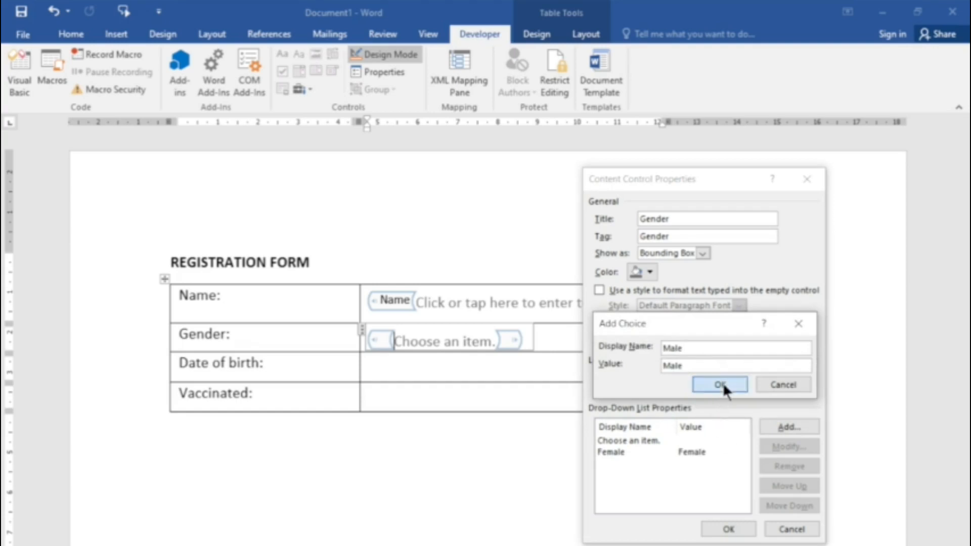
pyautogui.click(728, 529)
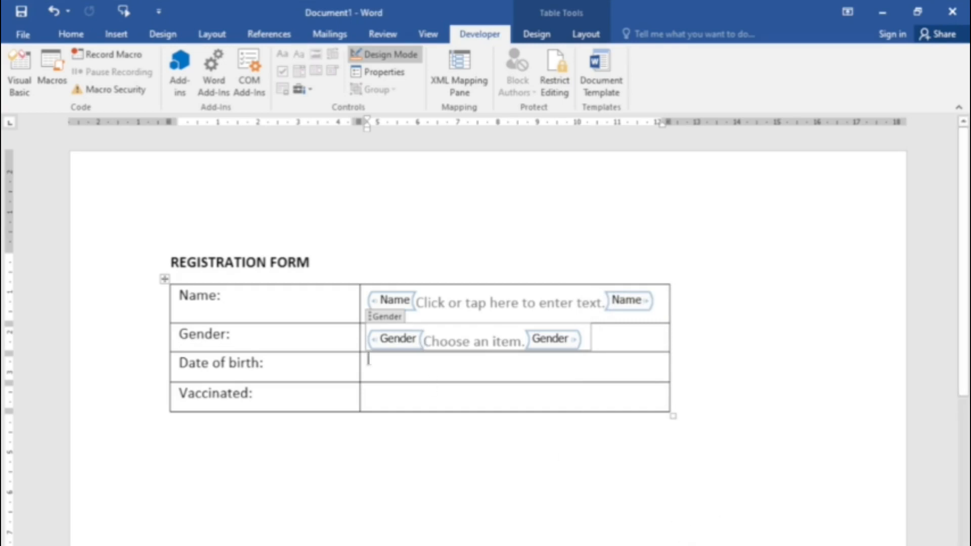
# Step: Insert a date picker content control in the cell beside "Date of birth:" and set its title and tag to "DOB"
pyautogui.click(390, 364)
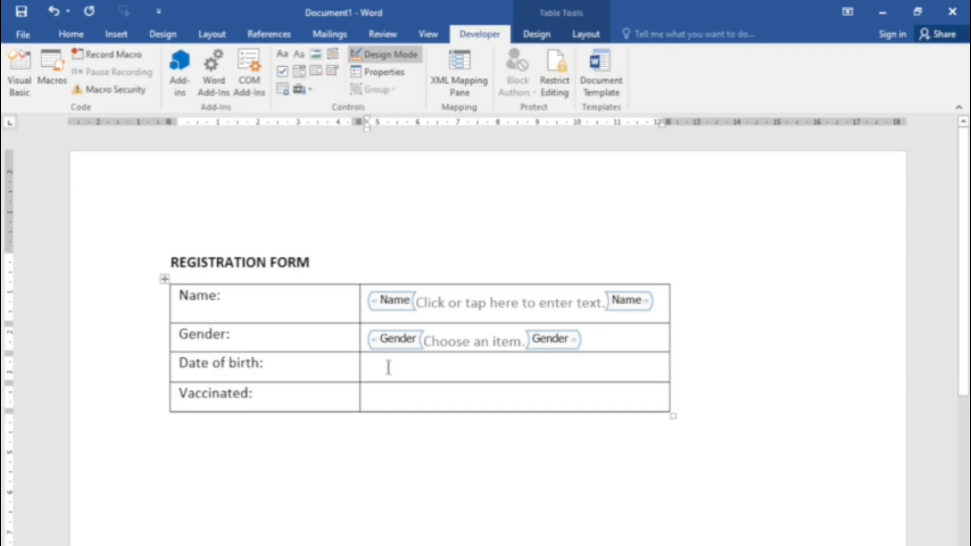
pyautogui.click(332, 71)
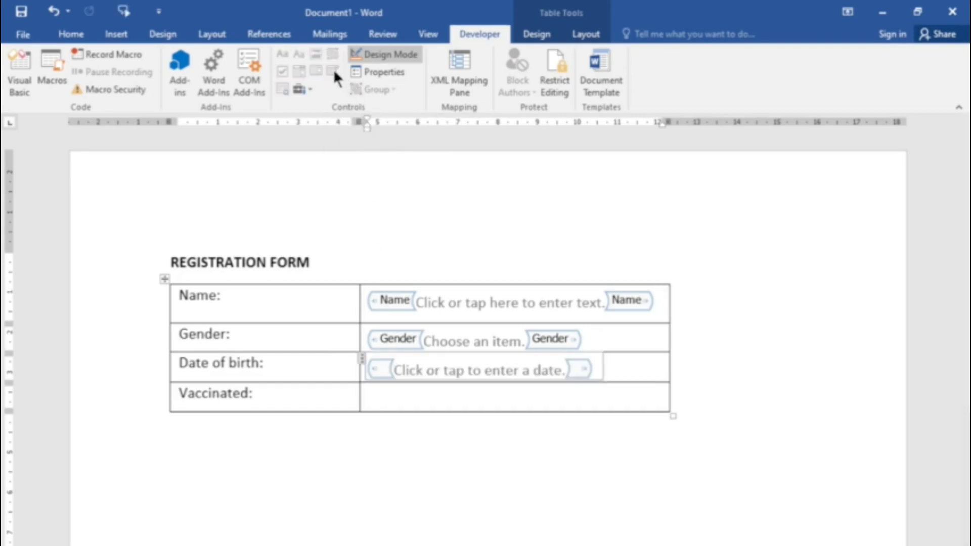
pyautogui.click(383, 76)
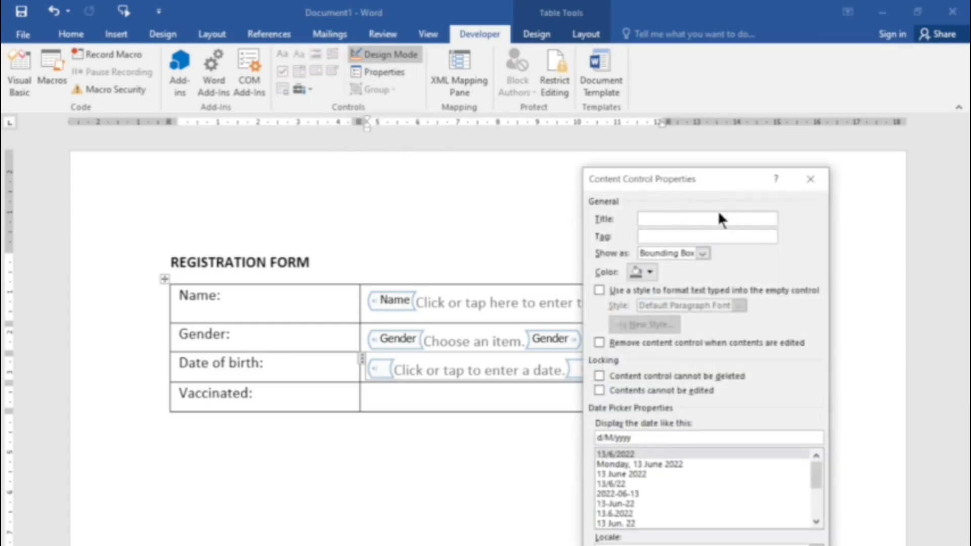
pyautogui.write('DOB')
pyautogui.press('Tab')
pyautogui.write('DOB')
pyautogui.press('Return')
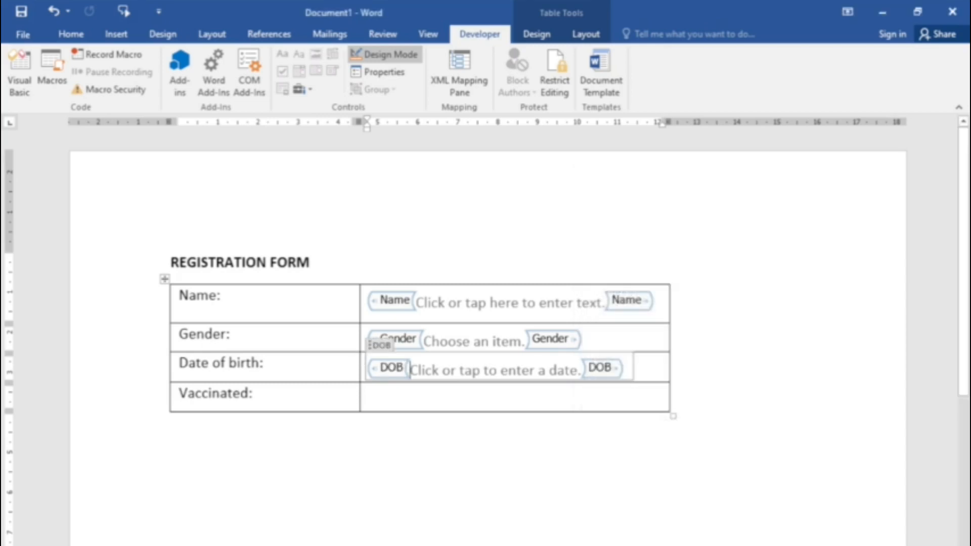
# Step: Insert a check box content control in the cell beside "Vaccinated:"
pyautogui.click(396, 393)
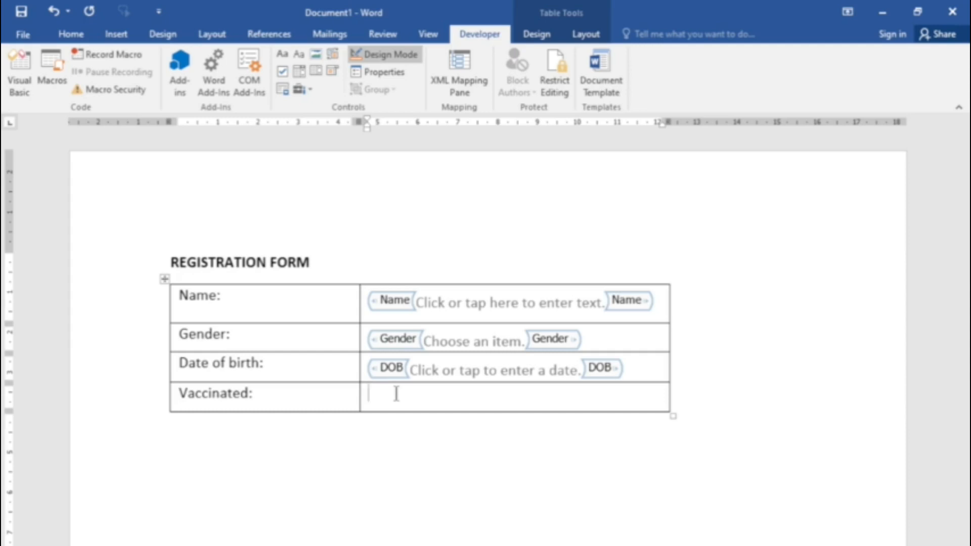
pyautogui.click(283, 71)
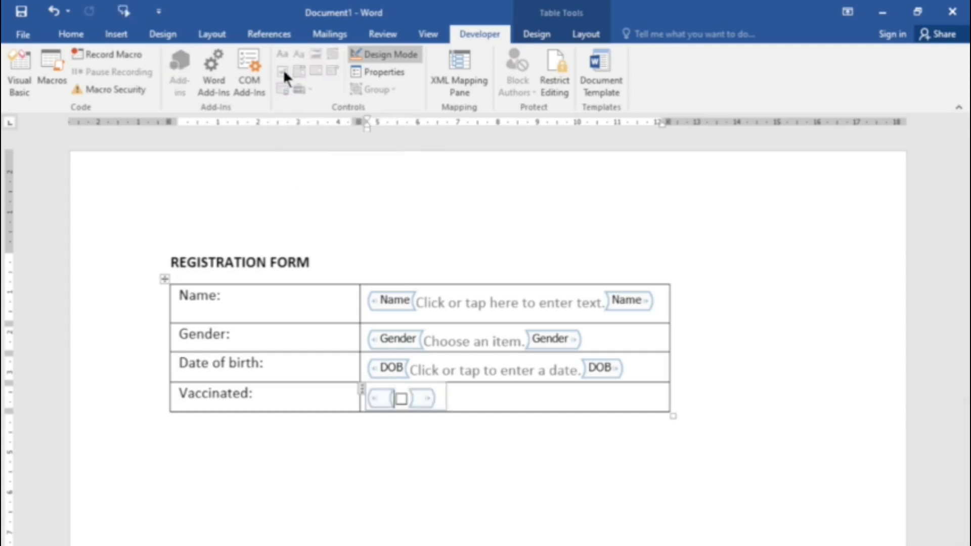
# Step: Set the title and tag of the check box control beside "Vaccinated:" to "Vaccinated"
pyautogui.click(389, 71)
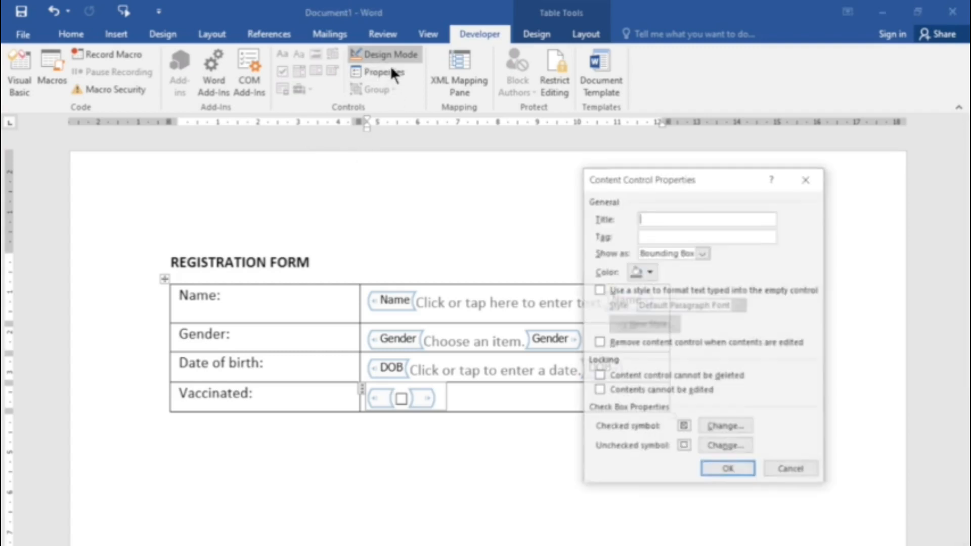
pyautogui.write('Vacci')
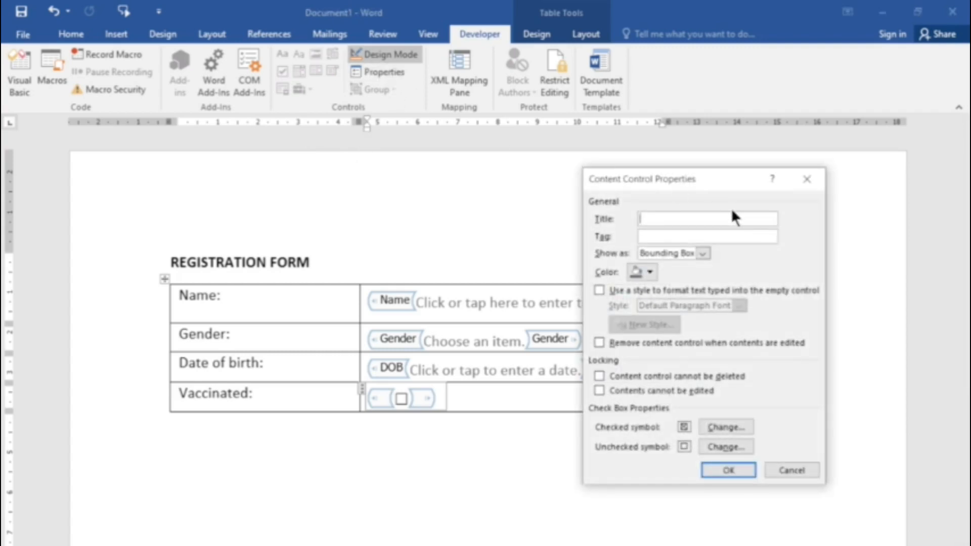
pyautogui.write('nated')
pyautogui.click(677, 236)
pyautogui.write('Vaccinated')
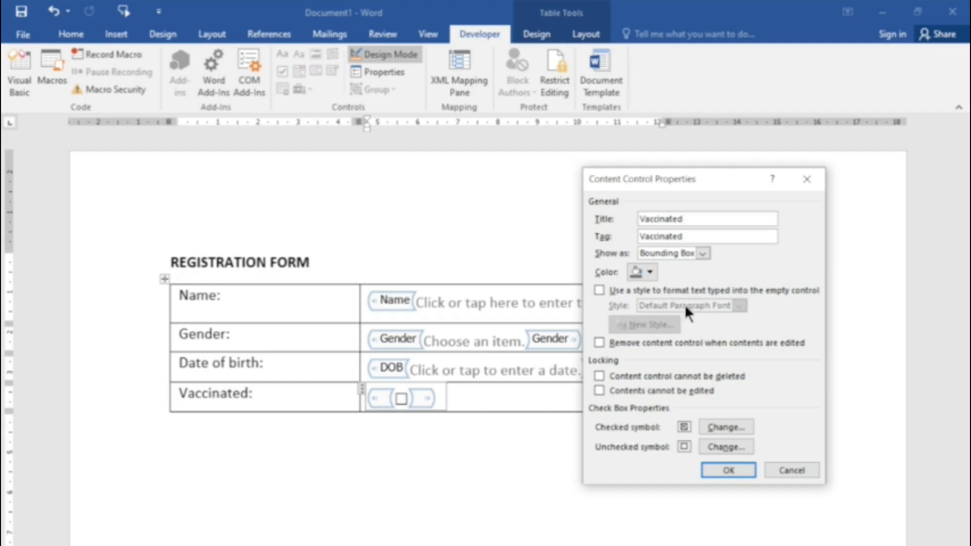
# Step: Change the check box's checked symbol to the Arial square root sign √ (character code 221A) and apply the control's properties
pyautogui.click(727, 428)
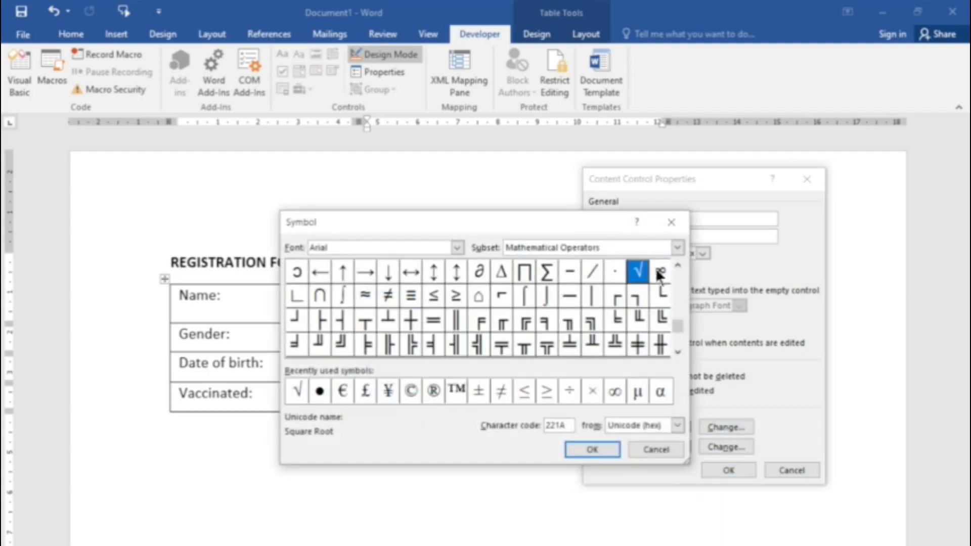
pyautogui.click(599, 450)
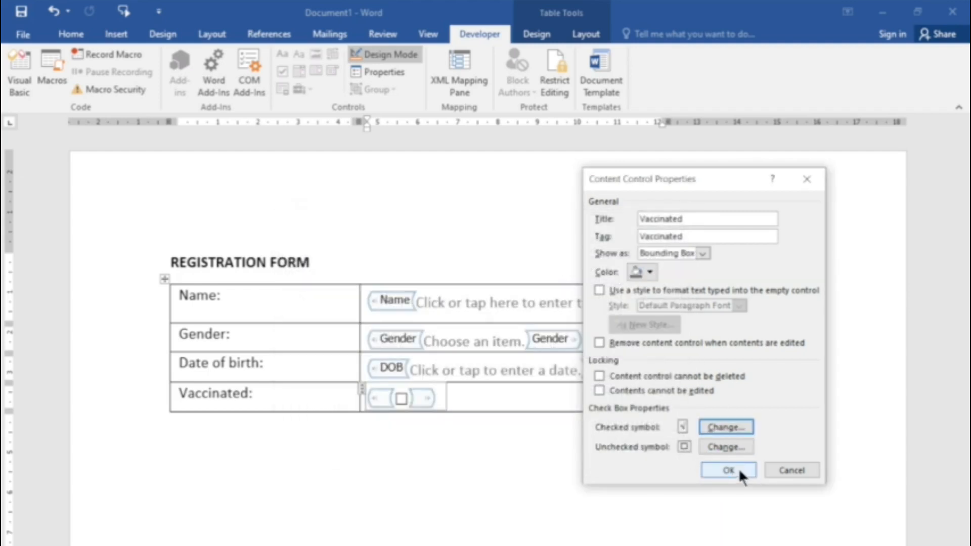
pyautogui.click(735, 470)
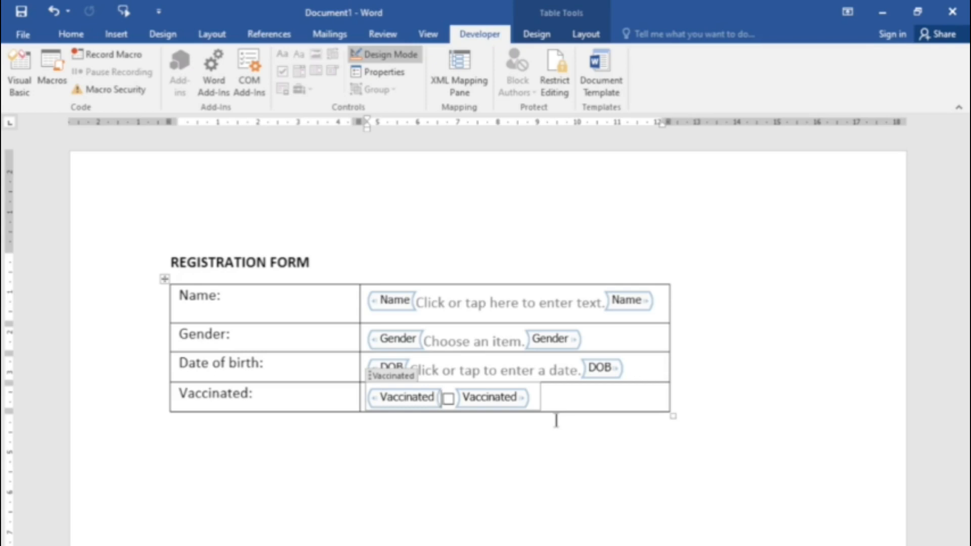
# Step: Turn off Design Mode and enter the registrant's full name in the Name control
pyautogui.click(396, 53)
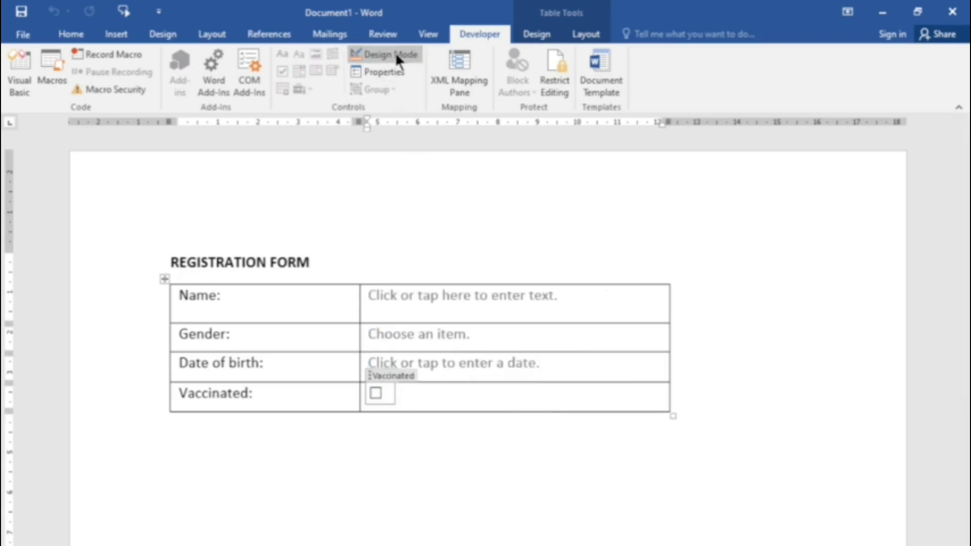
pyautogui.click(461, 299)
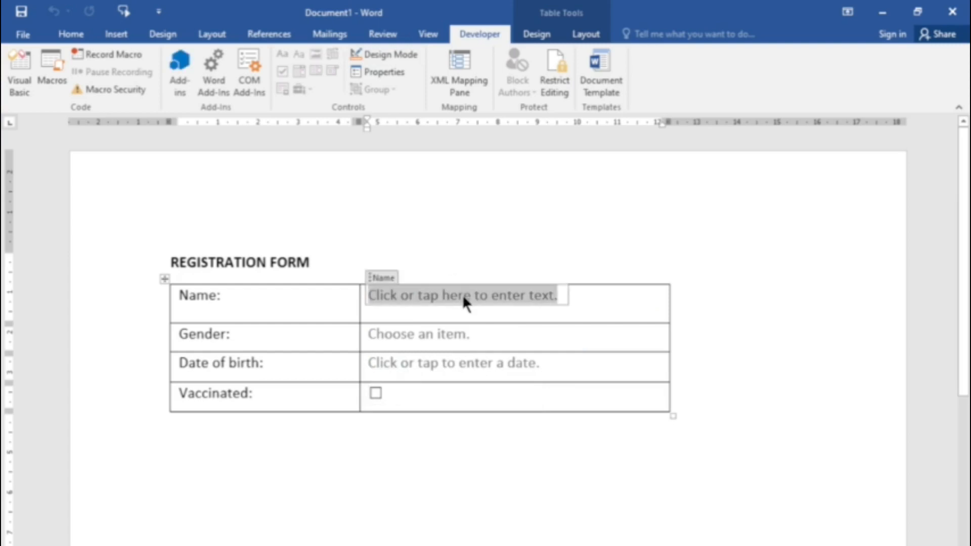
pyautogui.write('John Doe')
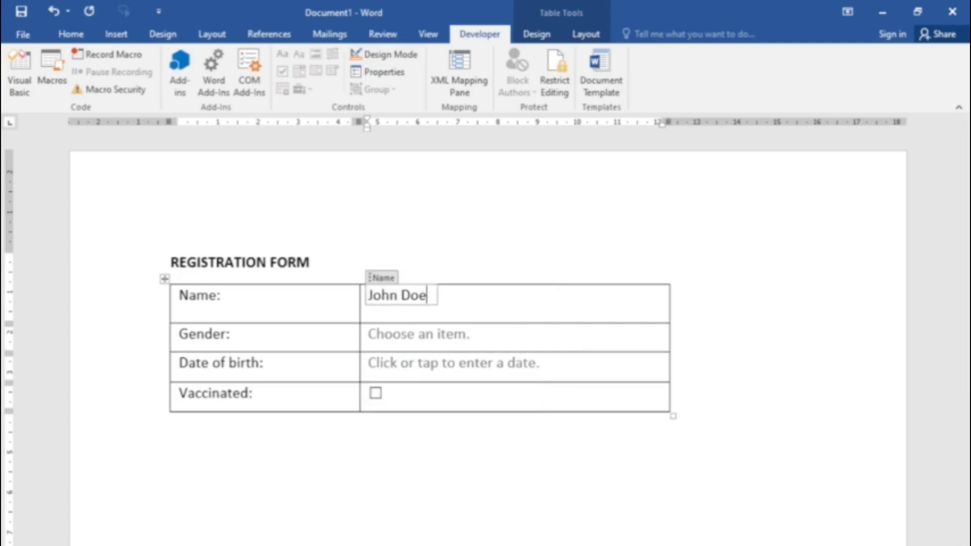
# Step: Choose "Male" from the Gender drop-down list in the form
pyautogui.click(430, 337)
pyautogui.click(487, 333)
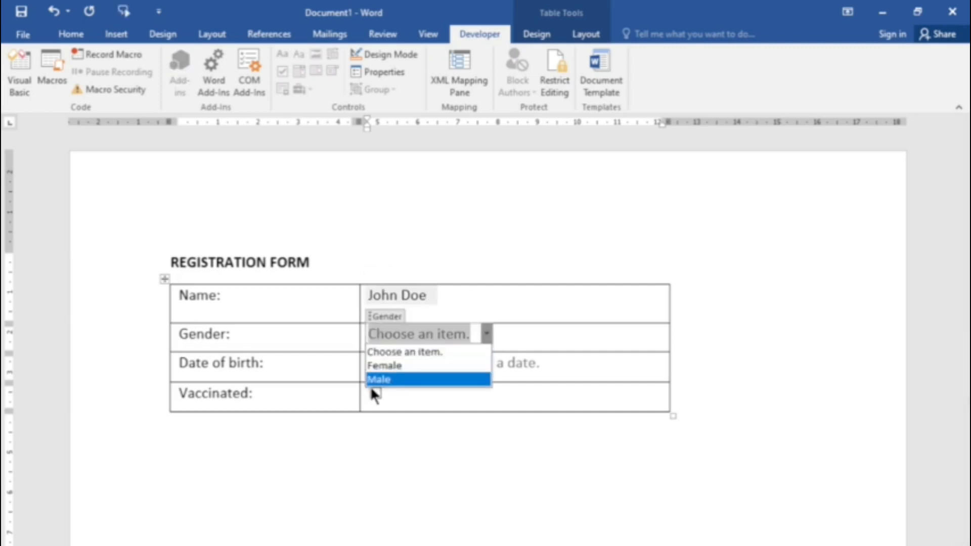
pyautogui.click(379, 380)
# Step: Pick the registrant's date of birth in the date control's calendar and mark the Vaccinated check box as checked
pyautogui.click(425, 362)
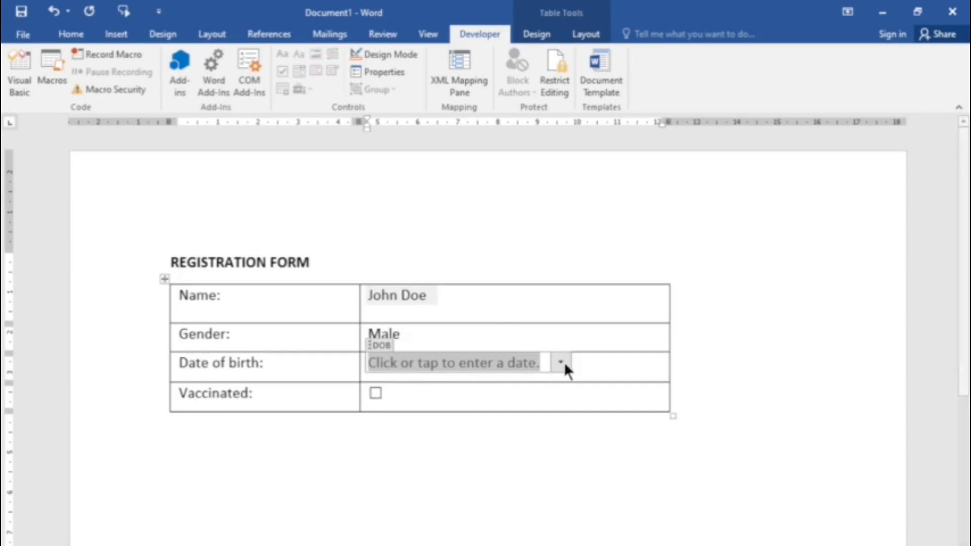
pyautogui.click(562, 362)
pyautogui.click(437, 382)
pyautogui.click(437, 381)
pyautogui.click(437, 382)
pyautogui.click(437, 382)
pyautogui.click(438, 382)
pyautogui.click(437, 382)
pyautogui.click(438, 382)
pyautogui.click(438, 381)
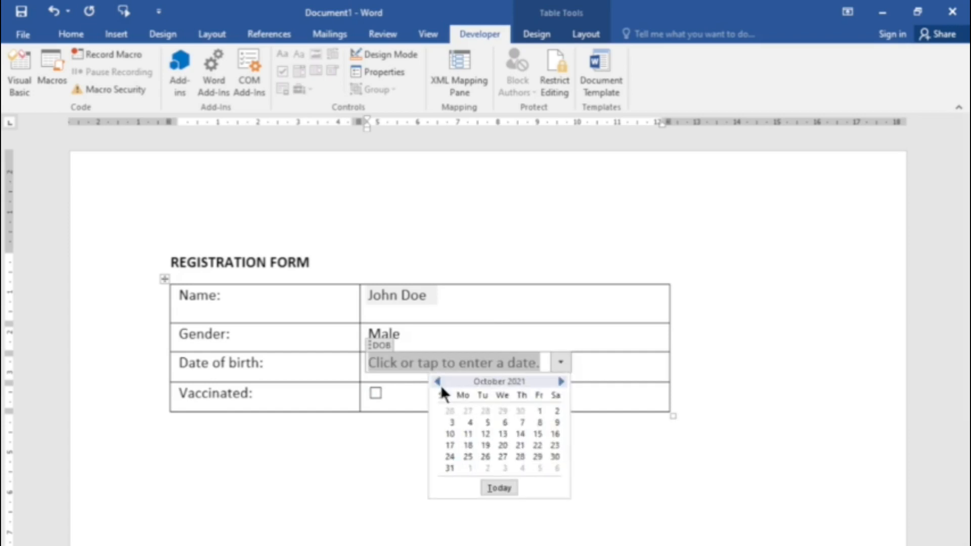
pyautogui.click(502, 434)
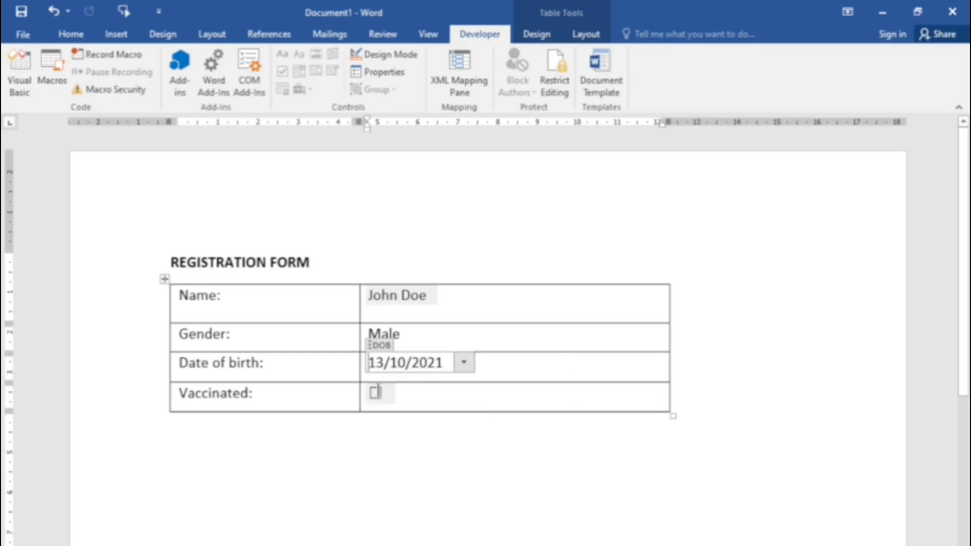
pyautogui.click(375, 392)
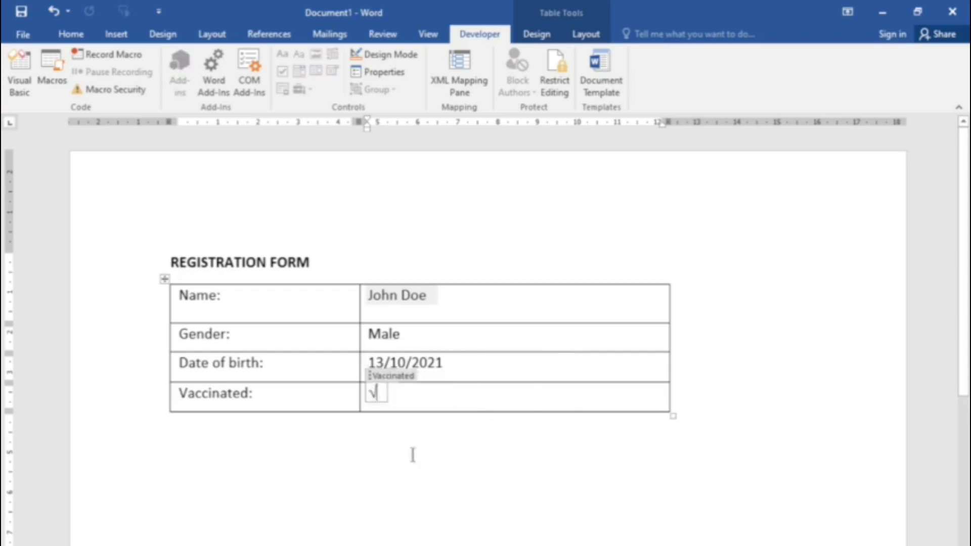
pyautogui.click(453, 466)
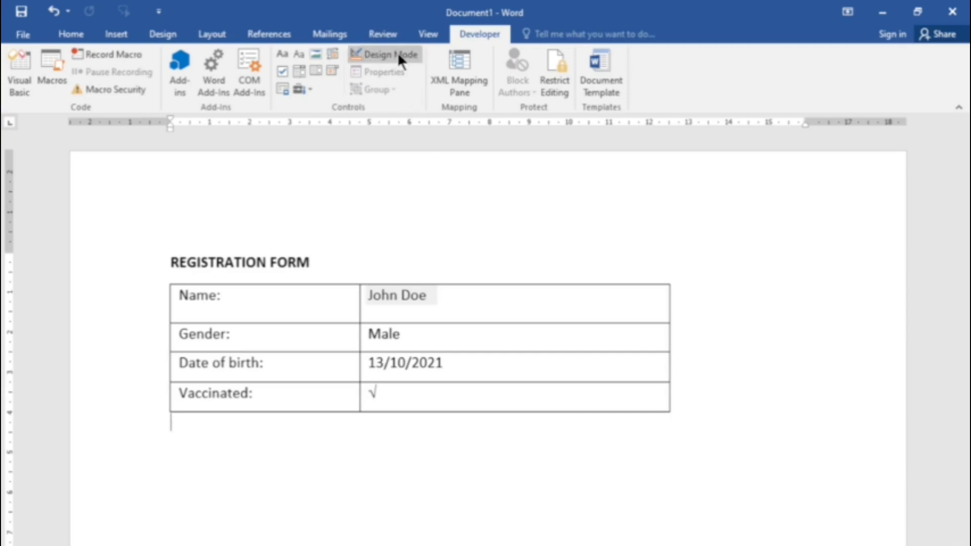
# Step: Set the document's editing restrictions to allow only "Filling in forms"
pyautogui.click(556, 87)
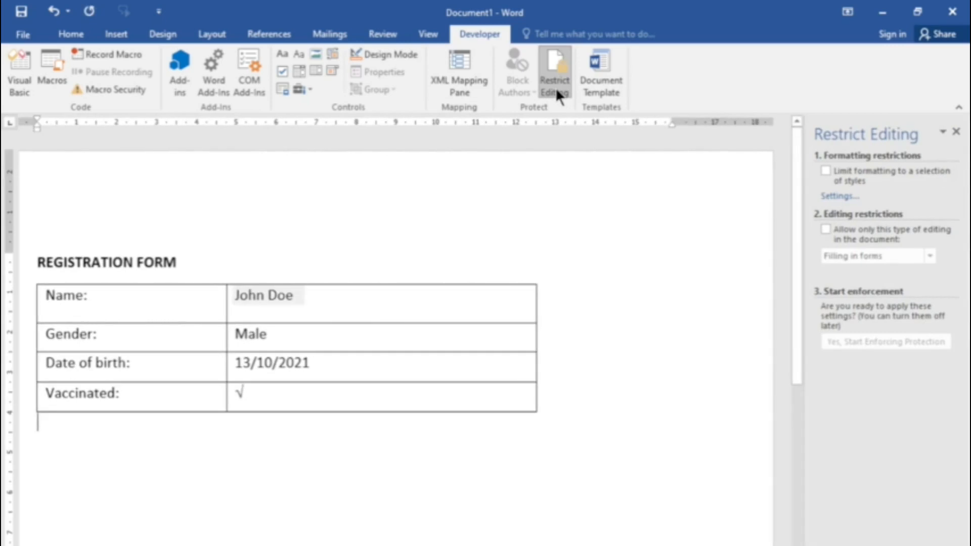
pyautogui.click(826, 229)
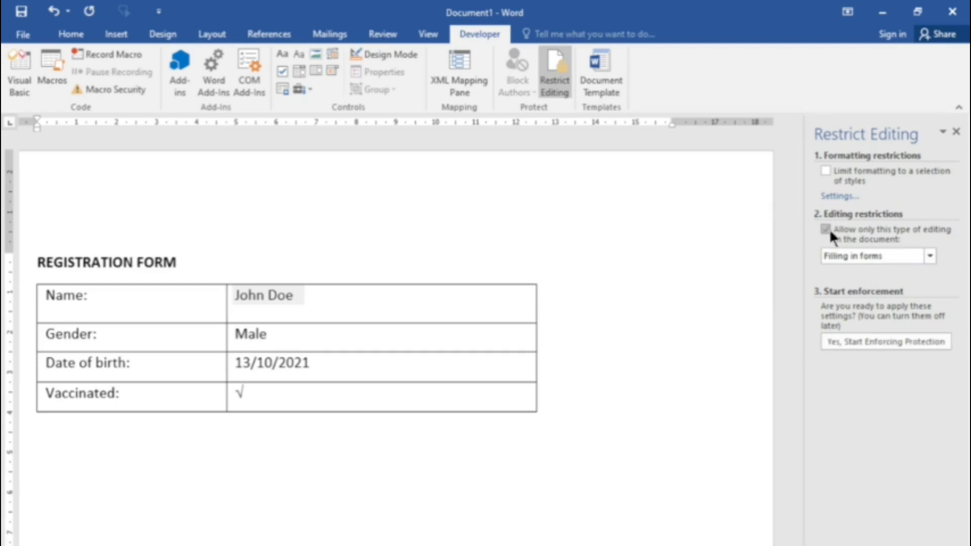
pyautogui.click(930, 256)
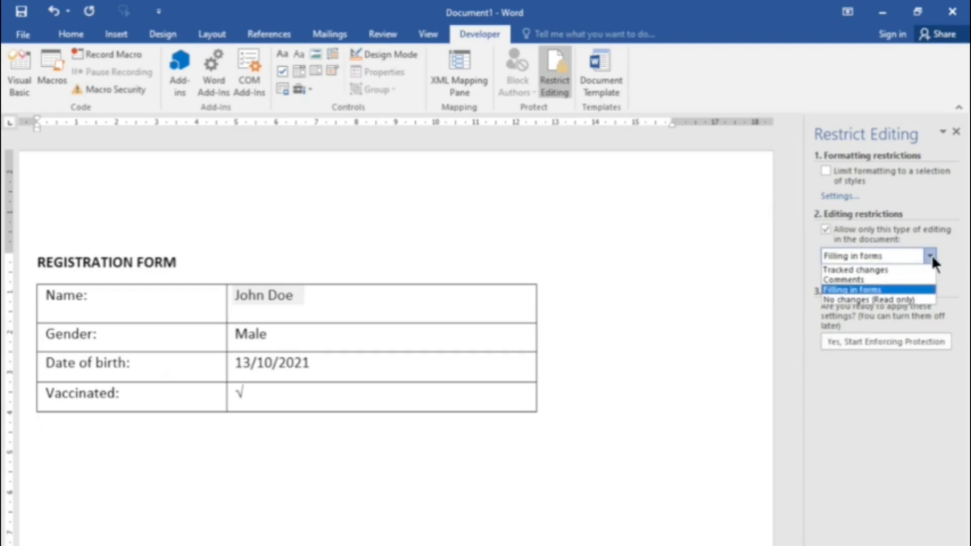
pyautogui.click(874, 290)
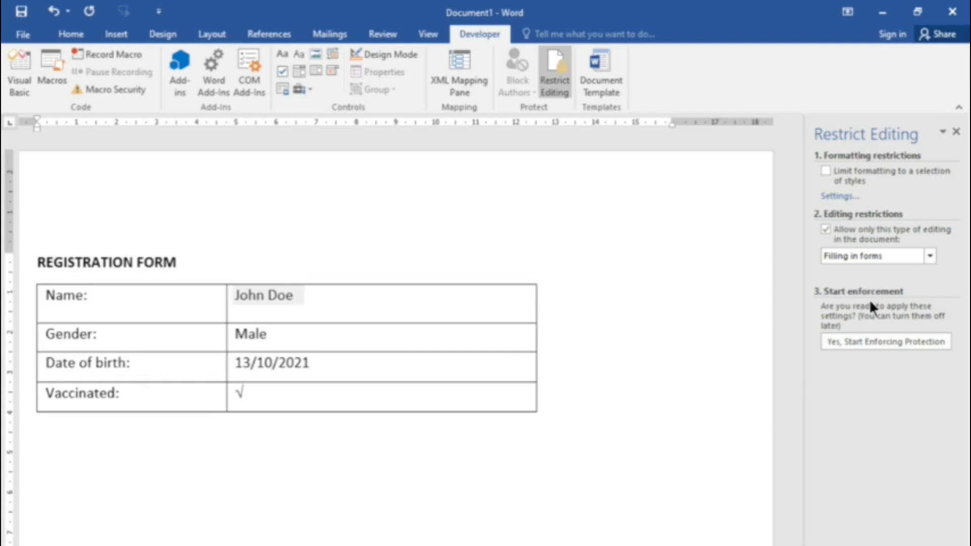
# Step: Start enforcing the form protection without a password and close the Restrict Editing pane
pyautogui.click(863, 343)
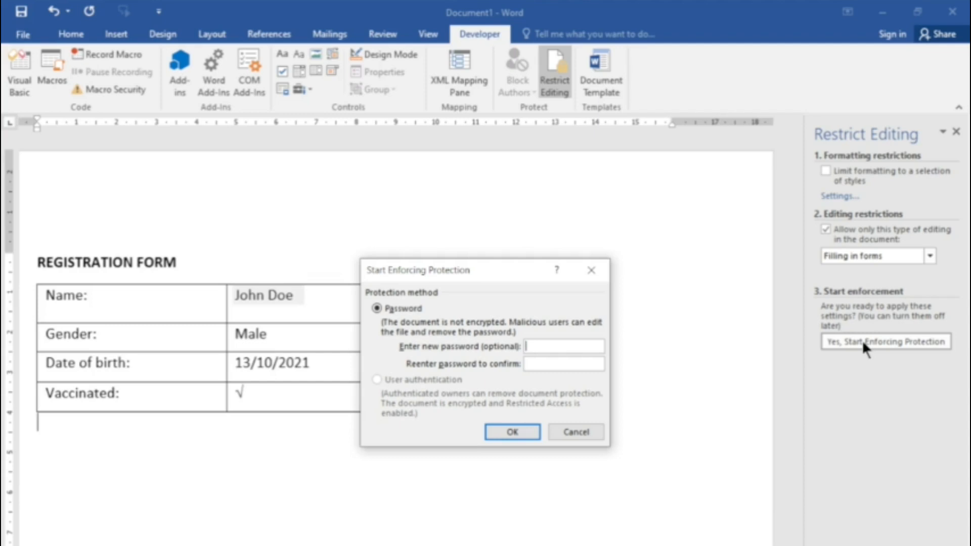
pyautogui.click(513, 432)
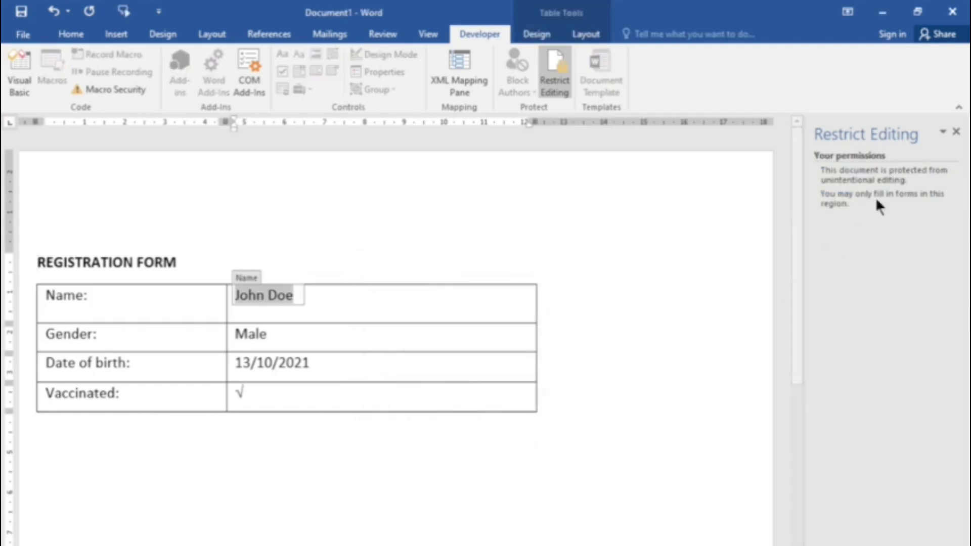
pyautogui.click(956, 131)
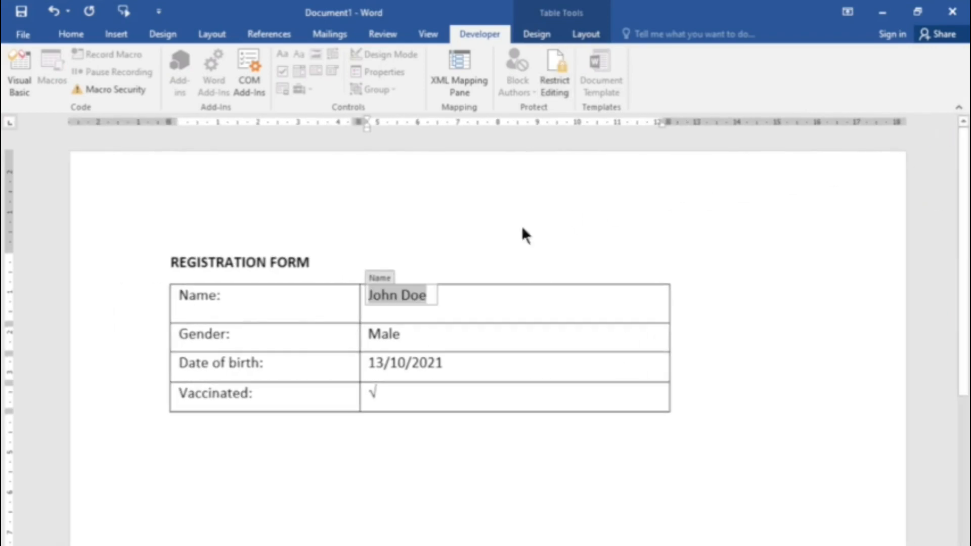
pyautogui.click(447, 459)
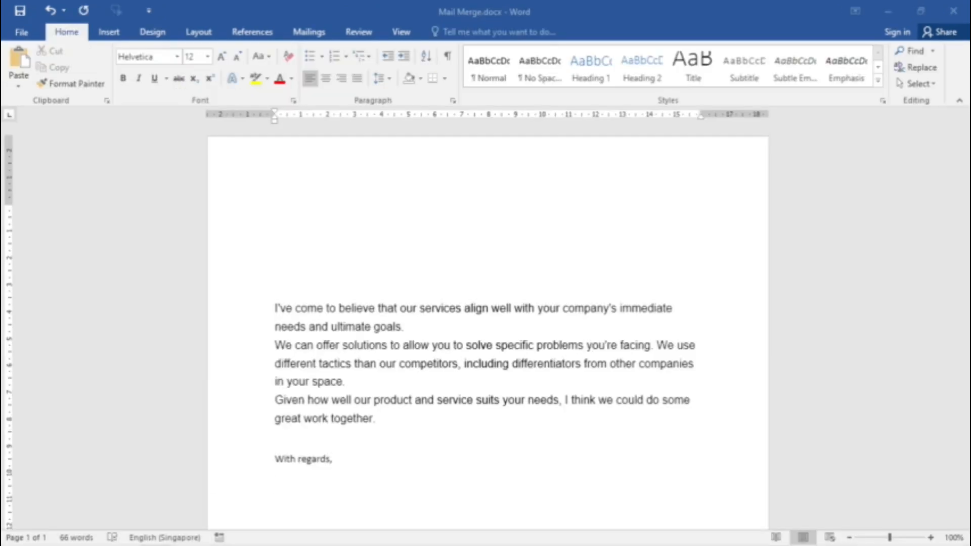
# Step: In Mail Merge.docx, start the Step-by-Step Mail Merge Wizard for letters and use the current document as the starting document
pyautogui.click(274, 302)
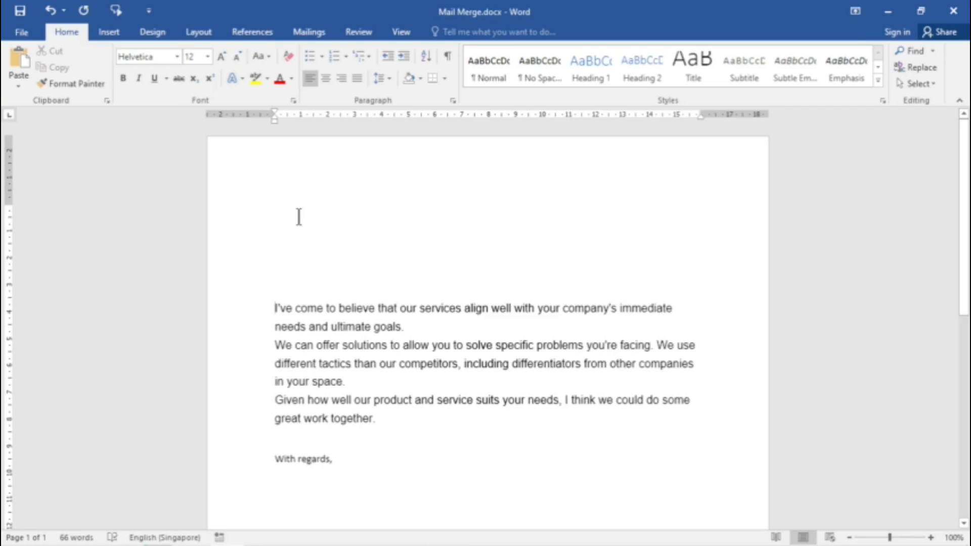
pyautogui.click(322, 31)
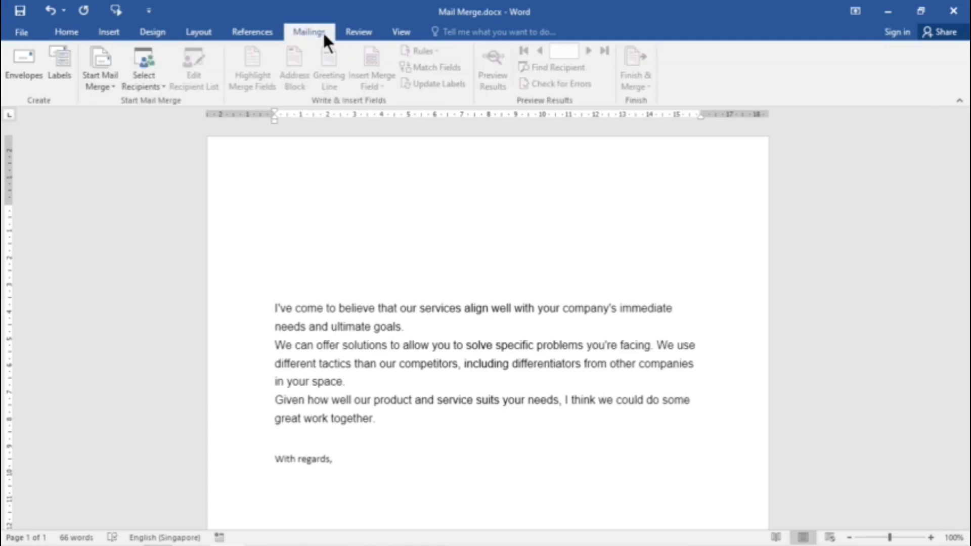
pyautogui.click(112, 86)
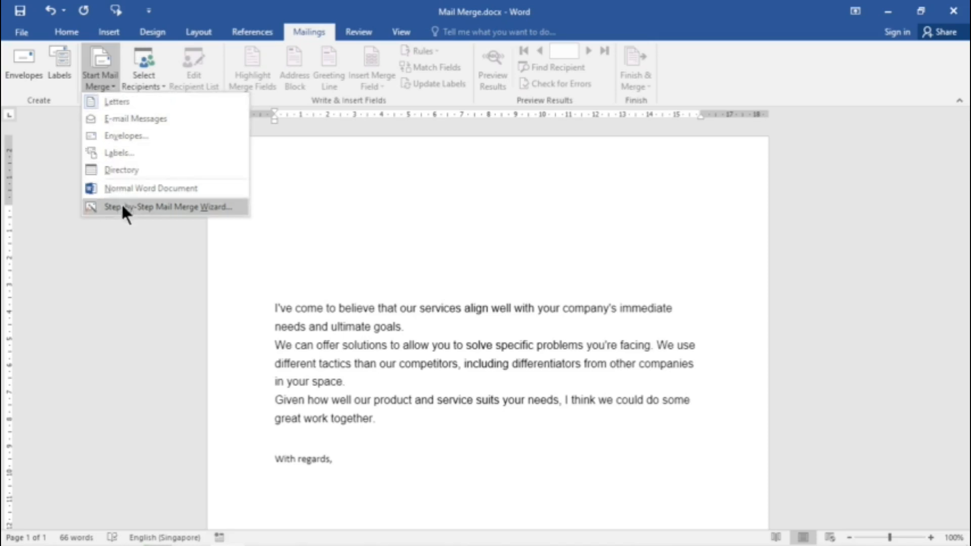
pyautogui.click(207, 208)
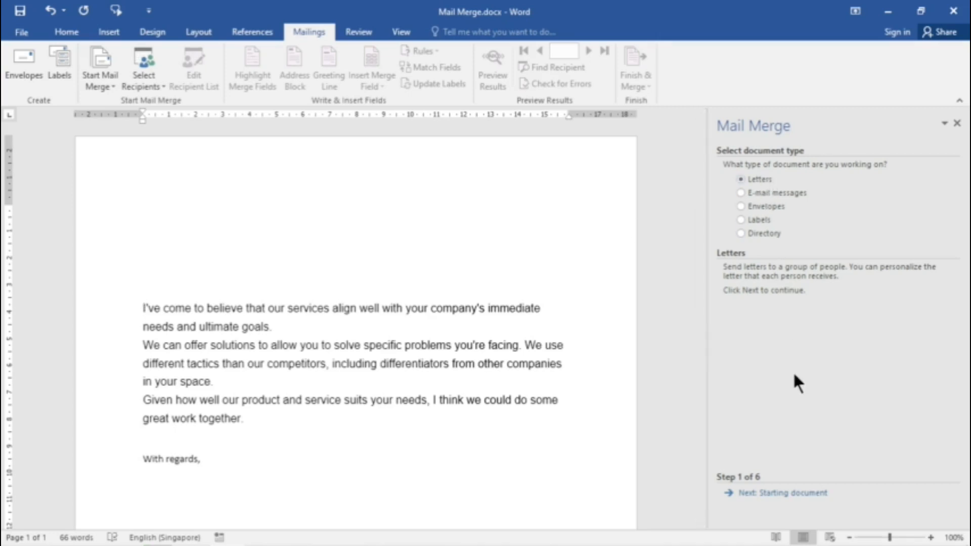
pyautogui.click(776, 493)
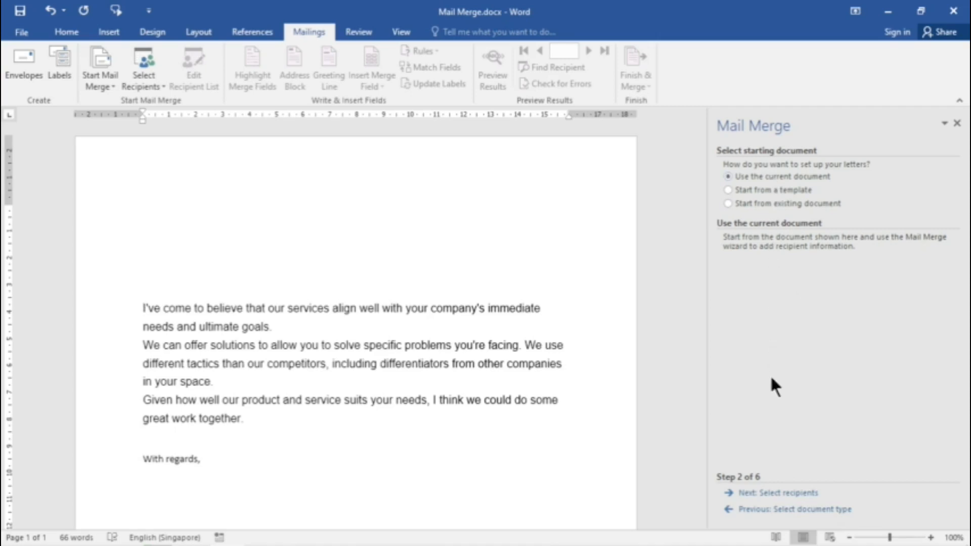
pyautogui.click(779, 495)
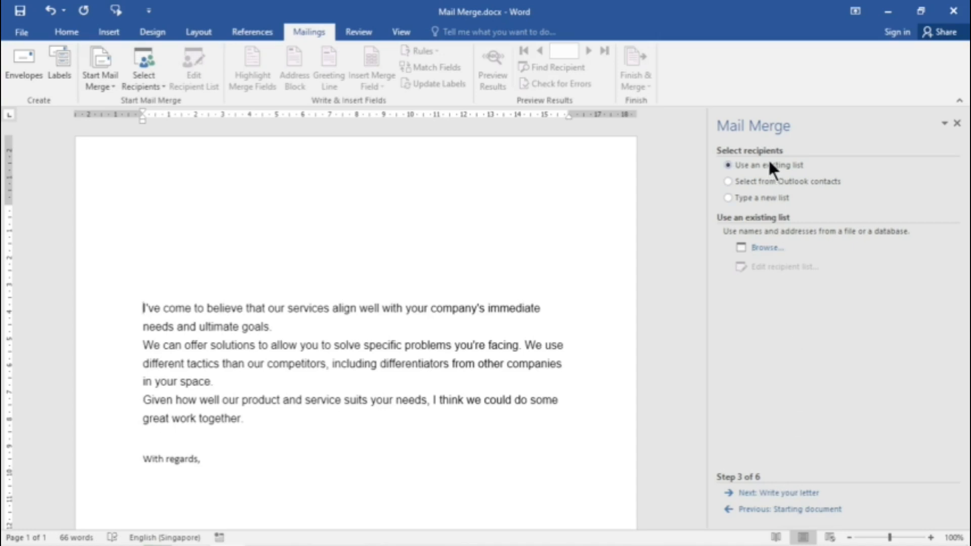
# Step: Use Sheet1$ of Address.xlsx in C:\temp as the existing recipient list, with the first row as column headers
pyautogui.click(766, 248)
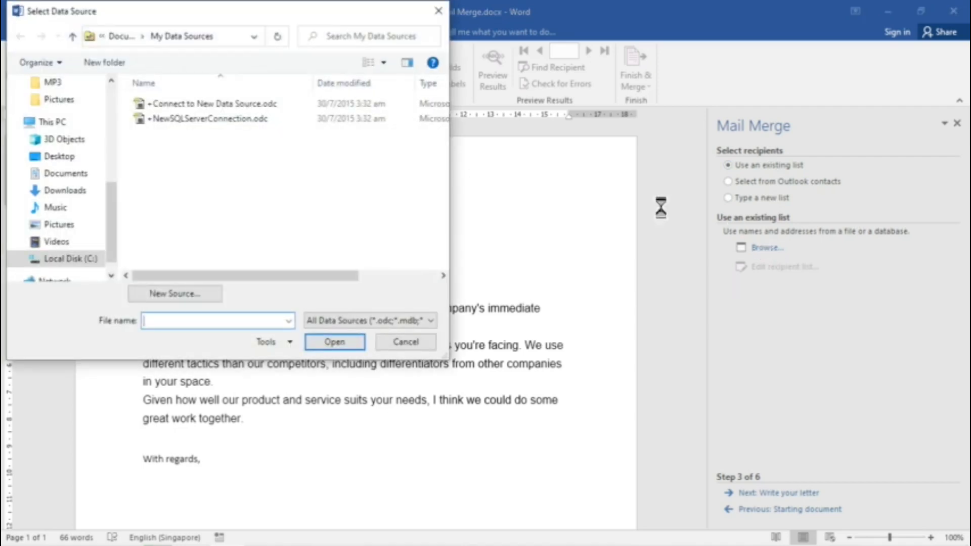
pyautogui.click(76, 260)
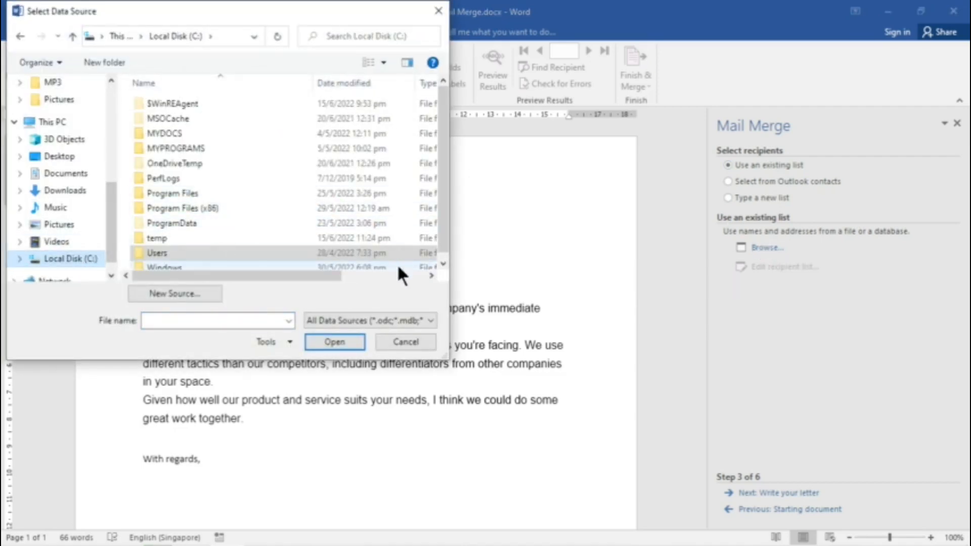
pyautogui.doubleClick(166, 239)
pyautogui.click(181, 104)
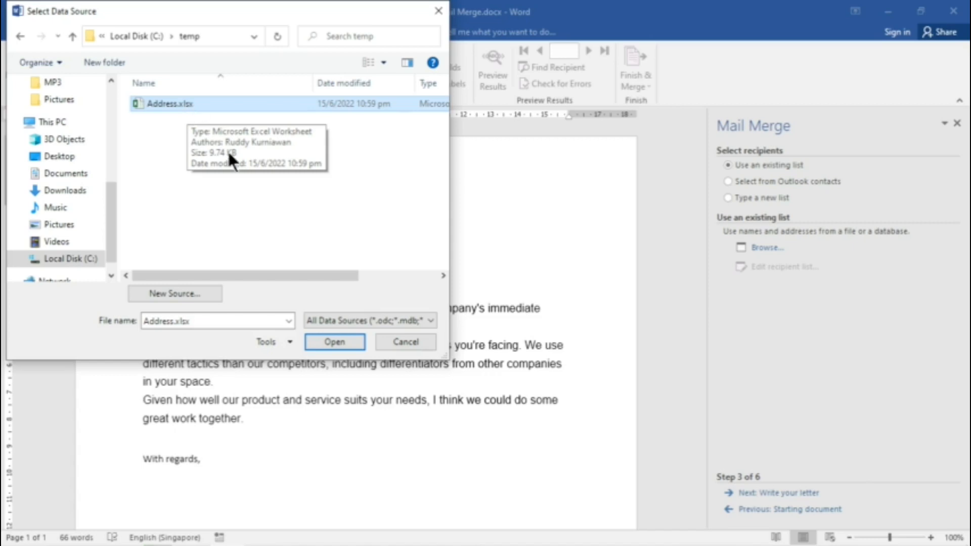
pyautogui.click(333, 341)
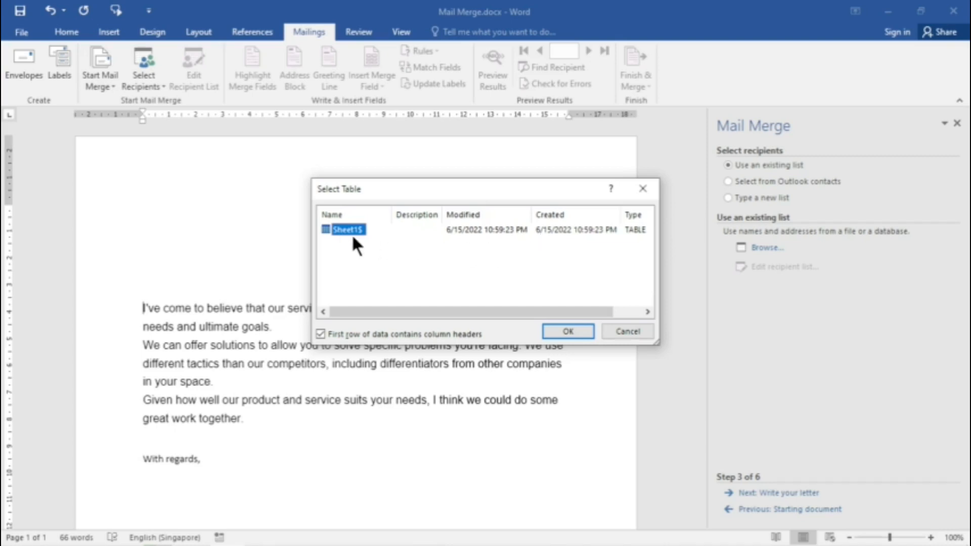
pyautogui.click(569, 331)
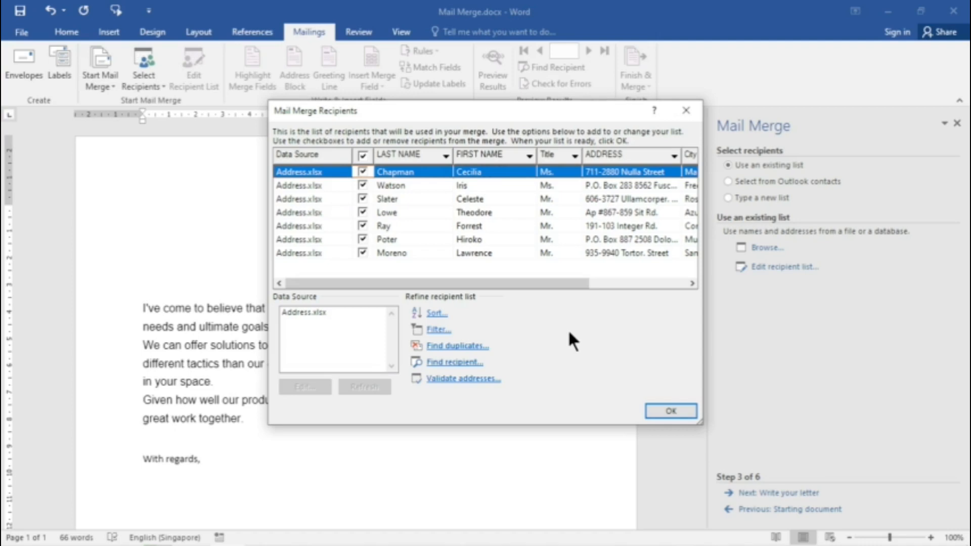
# Step: Exclude the first three recipients from the merge list and include all three again
pyautogui.click(363, 171)
pyautogui.click(363, 185)
pyautogui.click(362, 198)
pyautogui.click(362, 185)
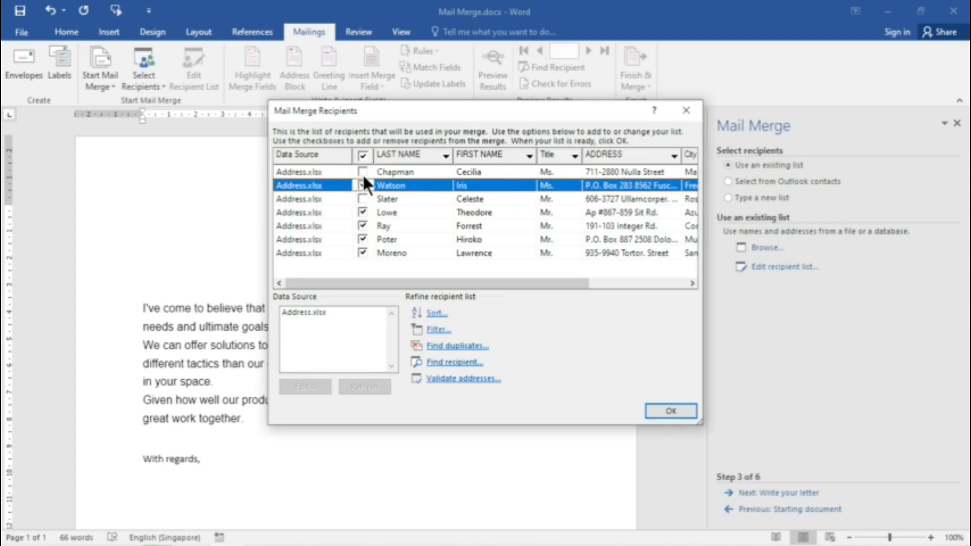
pyautogui.click(362, 172)
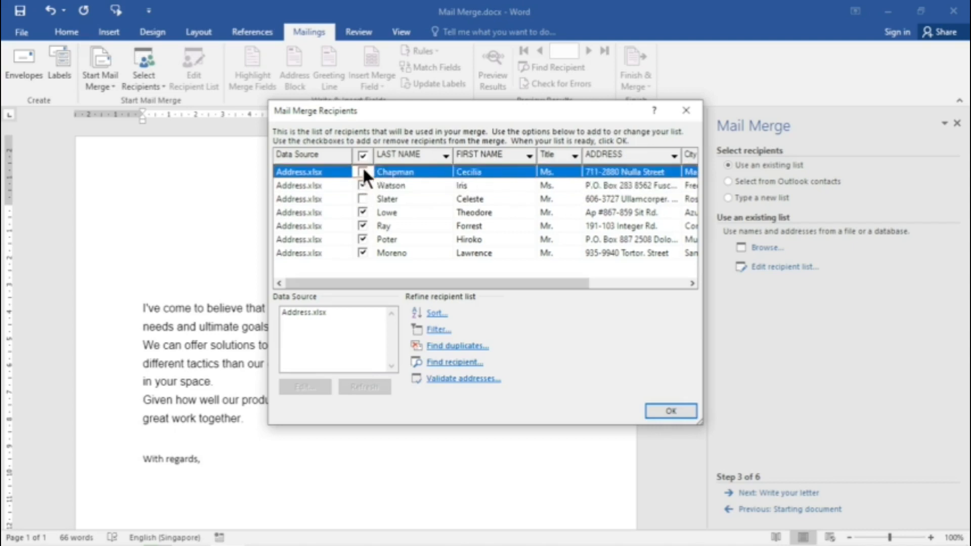
pyautogui.click(363, 199)
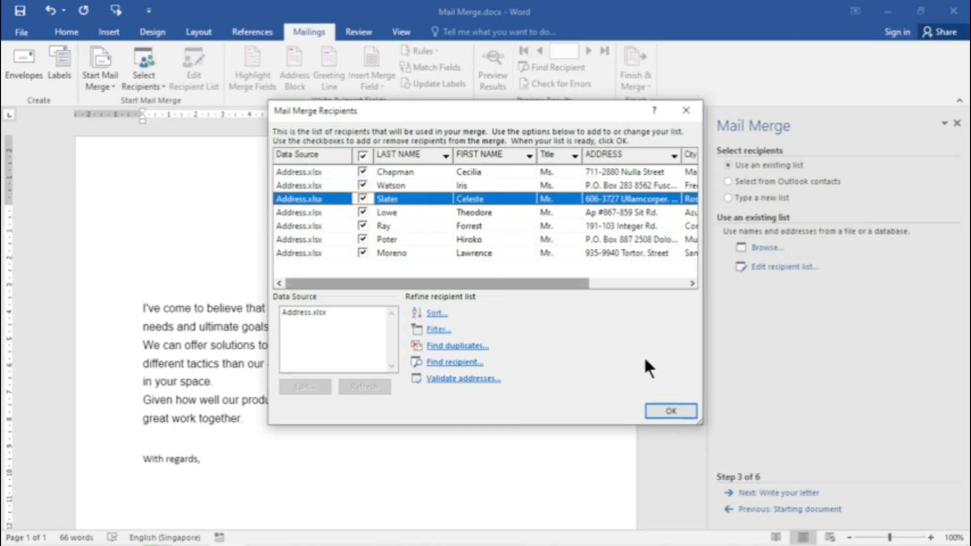
# Step: Accept the recipient list and insert an address block above the letter body with the name format "Mr. Joshua Randall Jr."
pyautogui.click(670, 410)
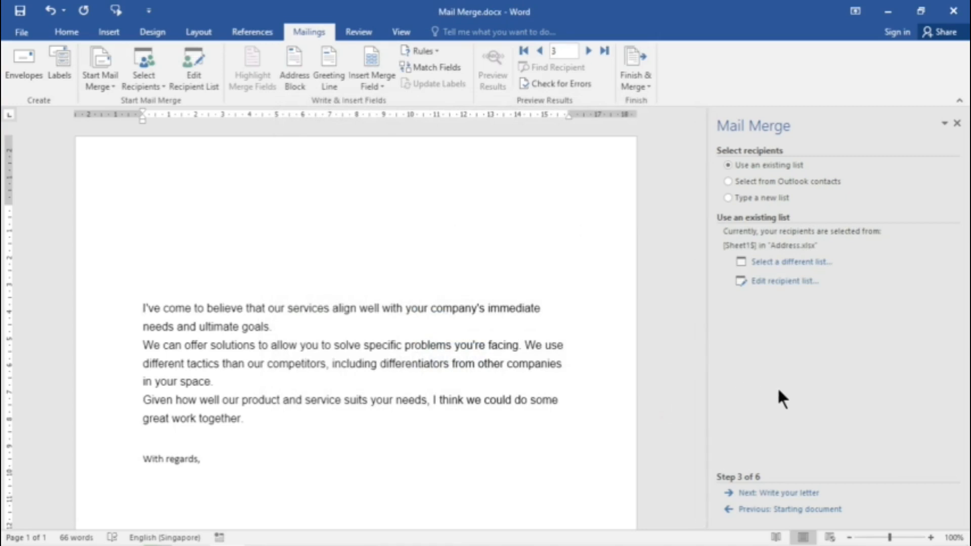
pyautogui.click(790, 493)
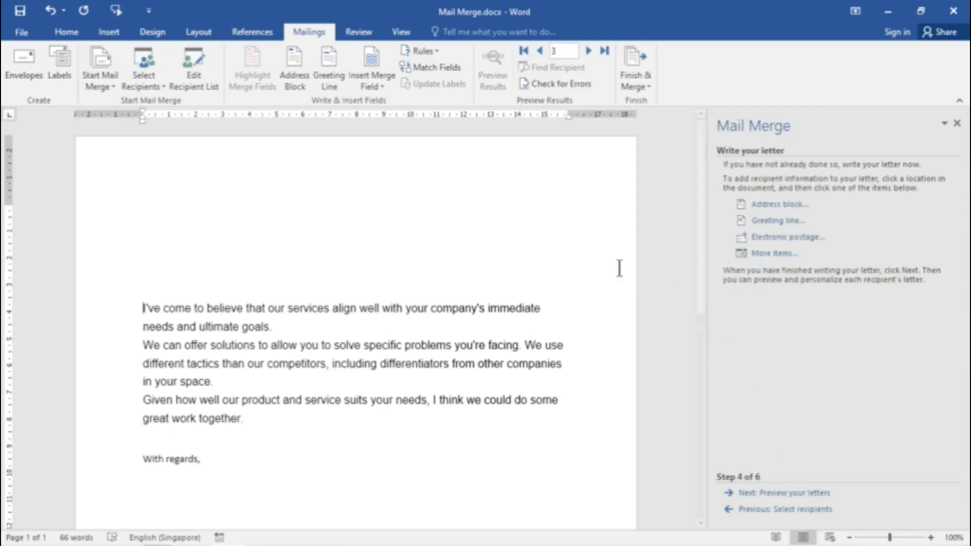
pyautogui.click(147, 196)
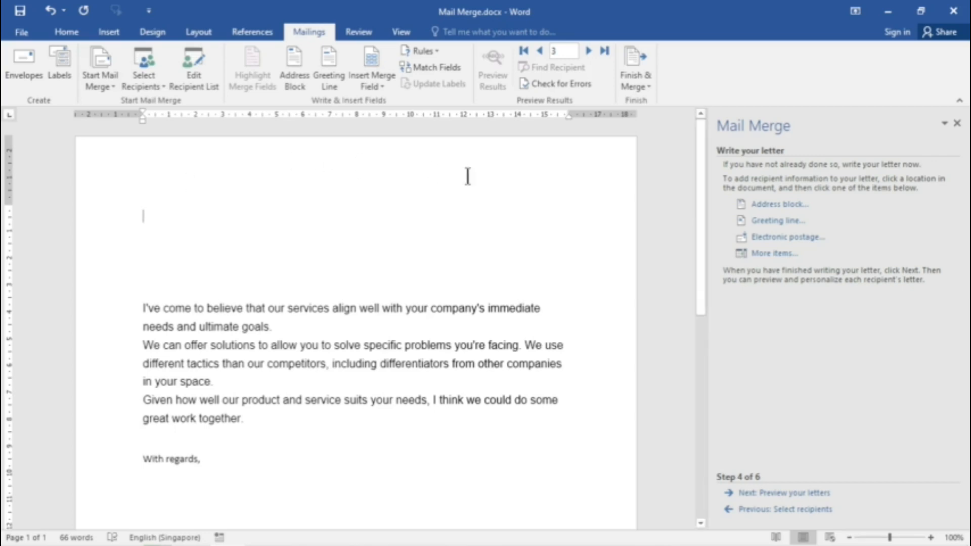
pyautogui.click(788, 206)
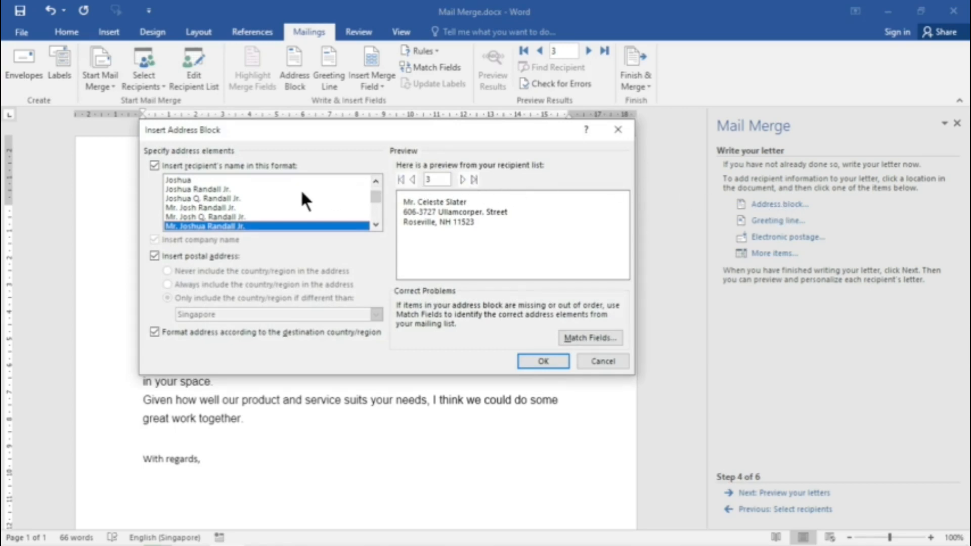
pyautogui.click(221, 217)
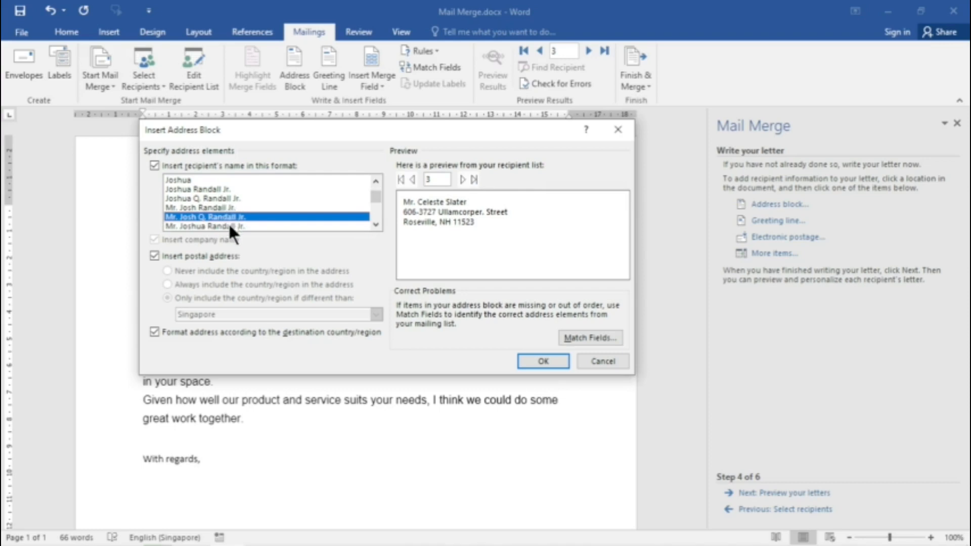
pyautogui.click(341, 226)
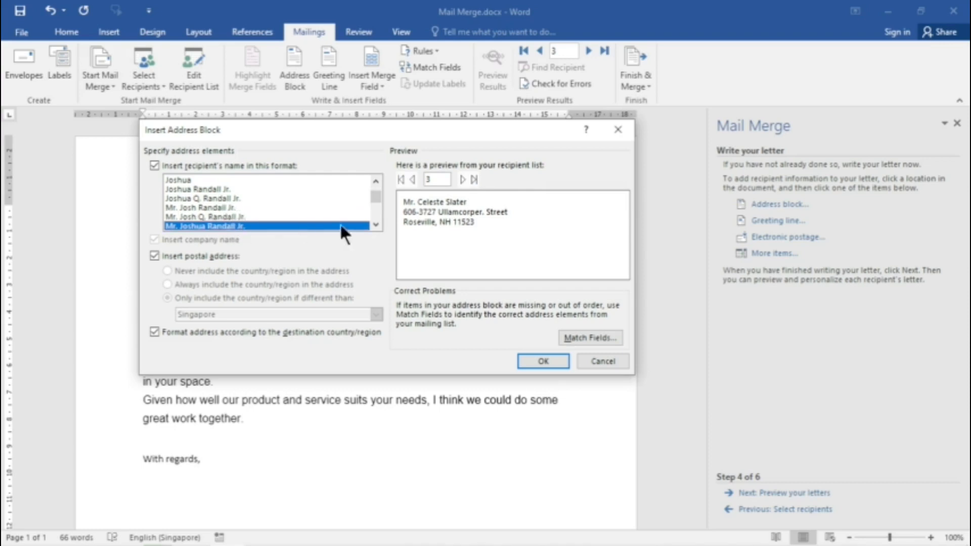
pyautogui.click(543, 361)
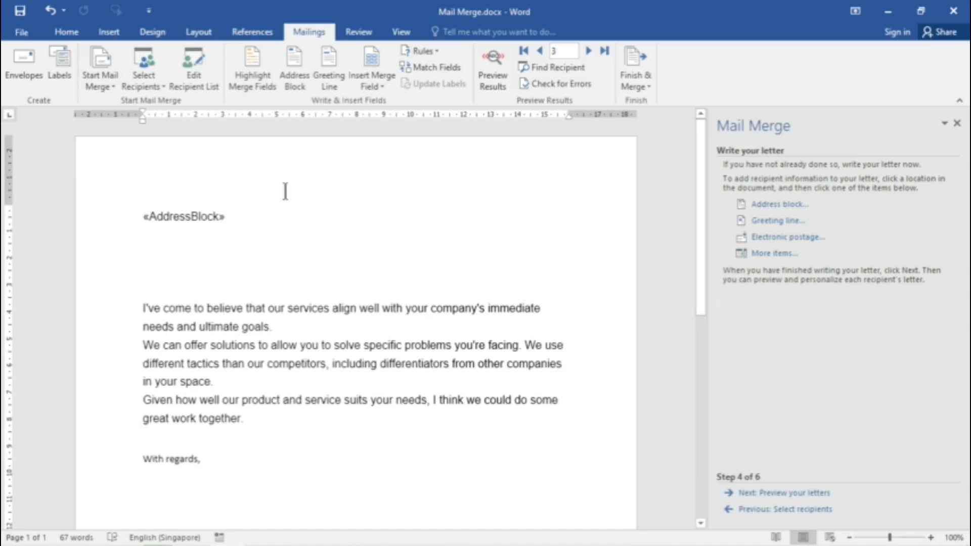
# Step: Insert a greeting line in the default "Dear Mr. Randall," format between the address block and the letter body
pyautogui.click(159, 284)
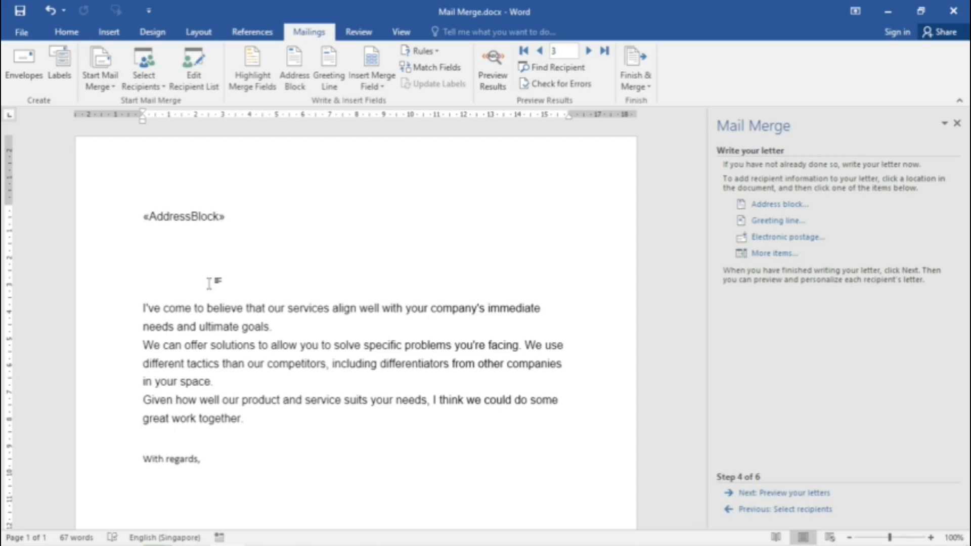
pyautogui.click(782, 223)
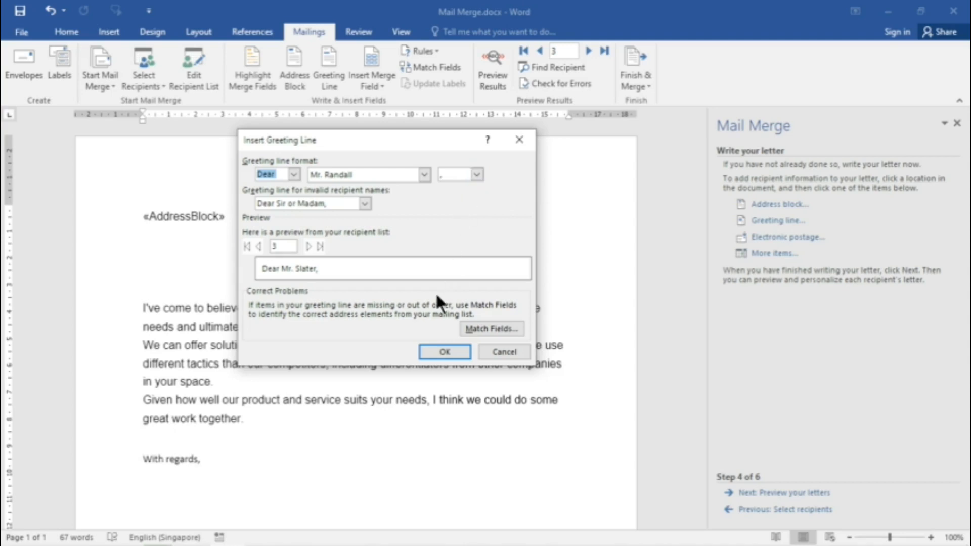
pyautogui.click(441, 349)
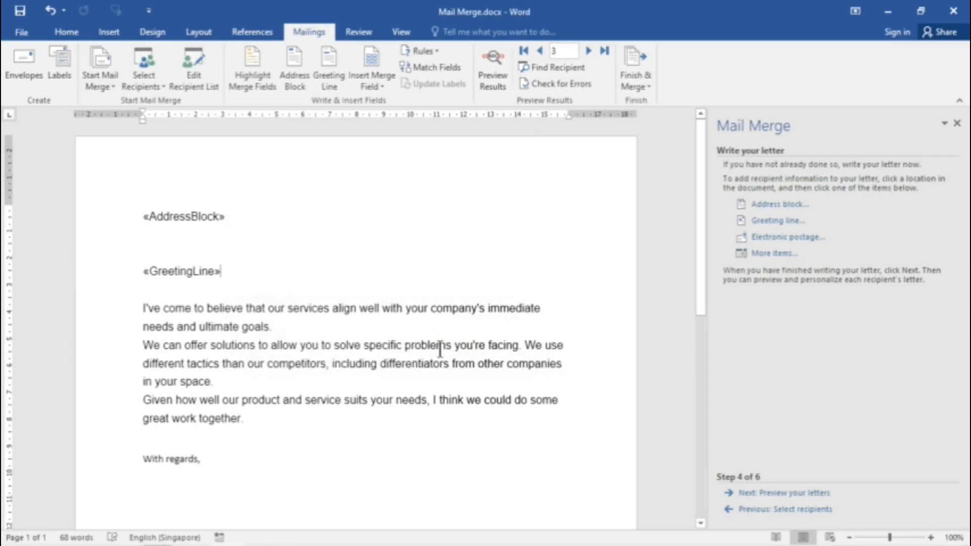
# Step: Preview the merged letters for recipients 1 to 5 and complete the merge by choosing to print the letters
pyautogui.click(809, 493)
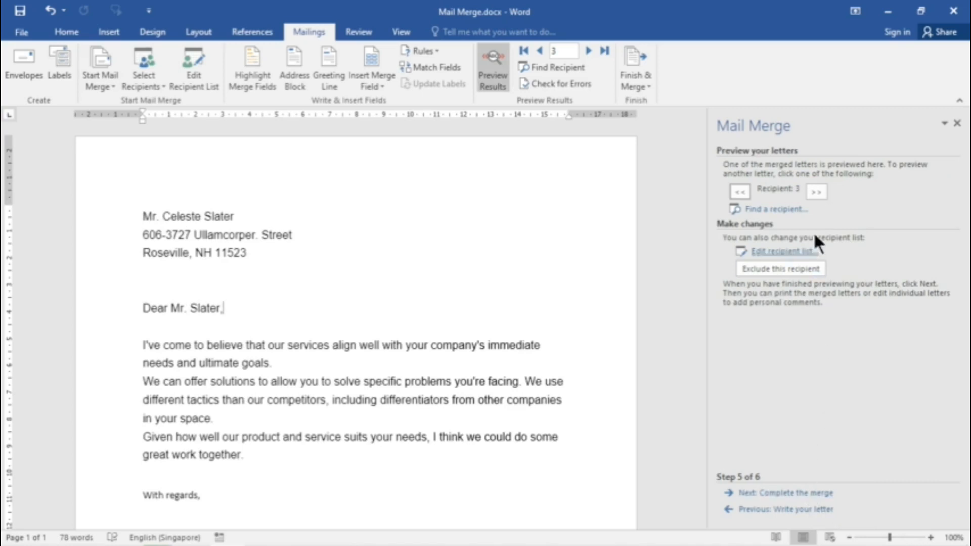
pyautogui.click(741, 192)
pyautogui.click(741, 192)
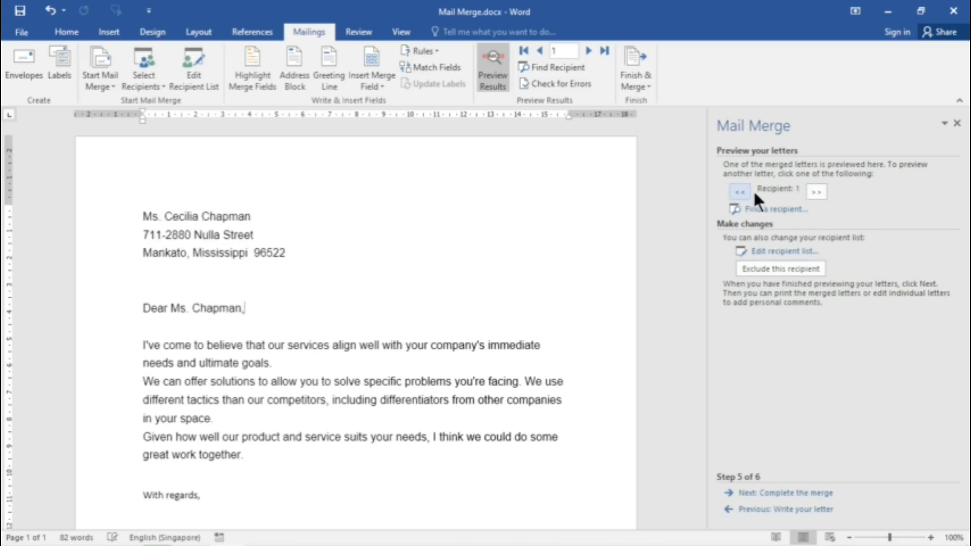
pyautogui.click(816, 192)
pyautogui.click(816, 192)
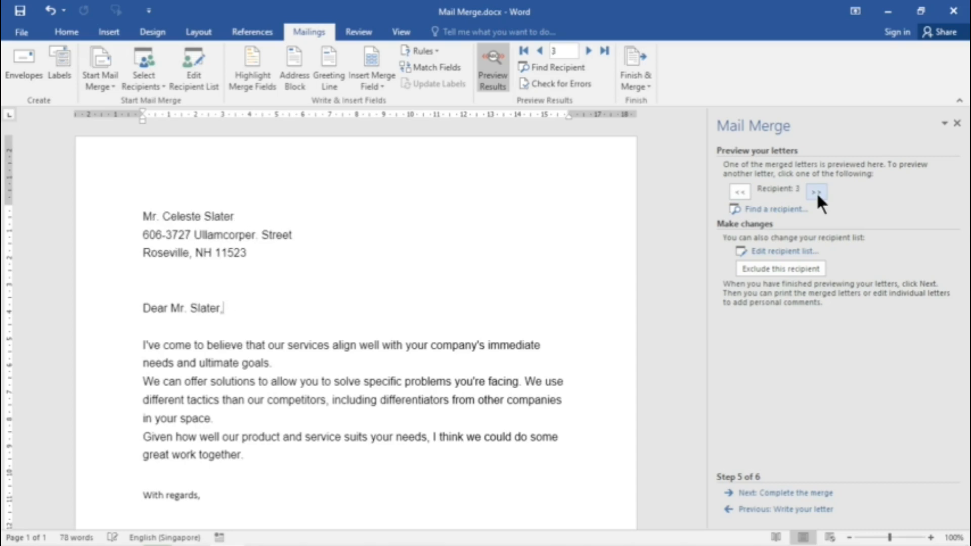
pyautogui.click(816, 192)
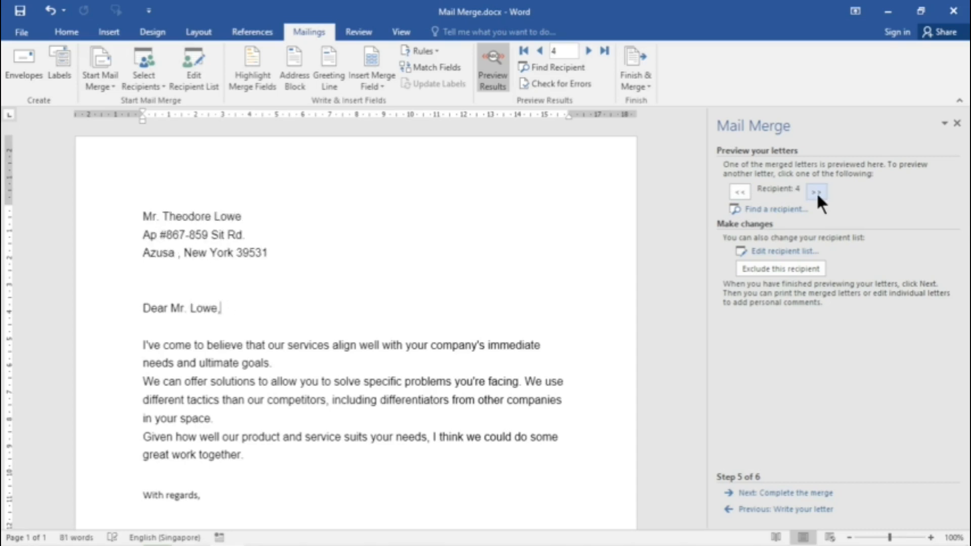
pyautogui.click(816, 193)
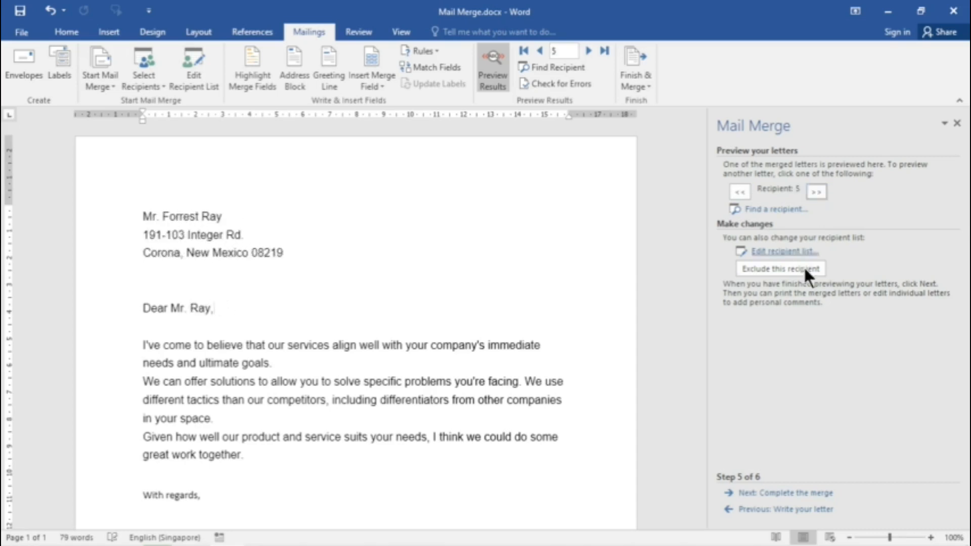
pyautogui.click(794, 493)
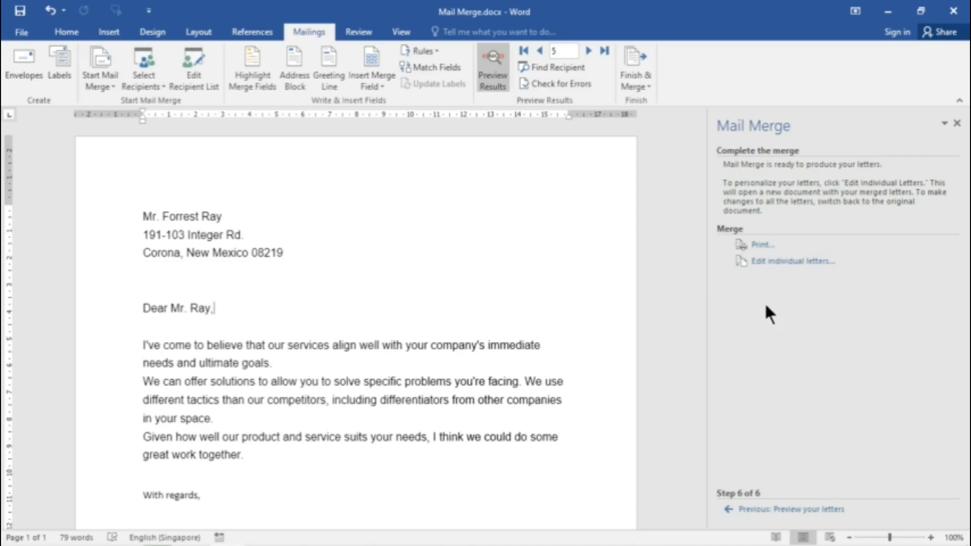
pyautogui.click(762, 245)
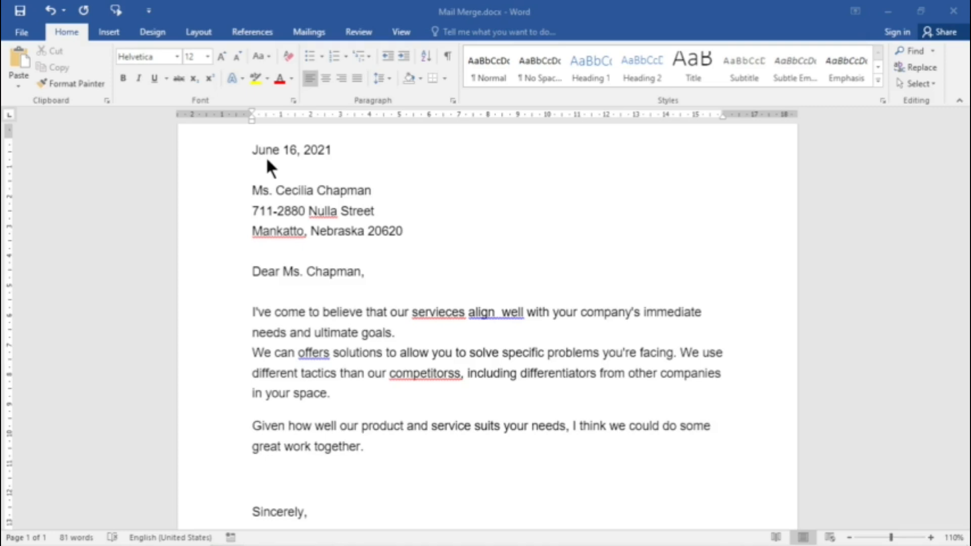
# Step: Correct "servieces" to the suggested "services" and try to delete the extra space between "align" and "well"
pyautogui.click(463, 313)
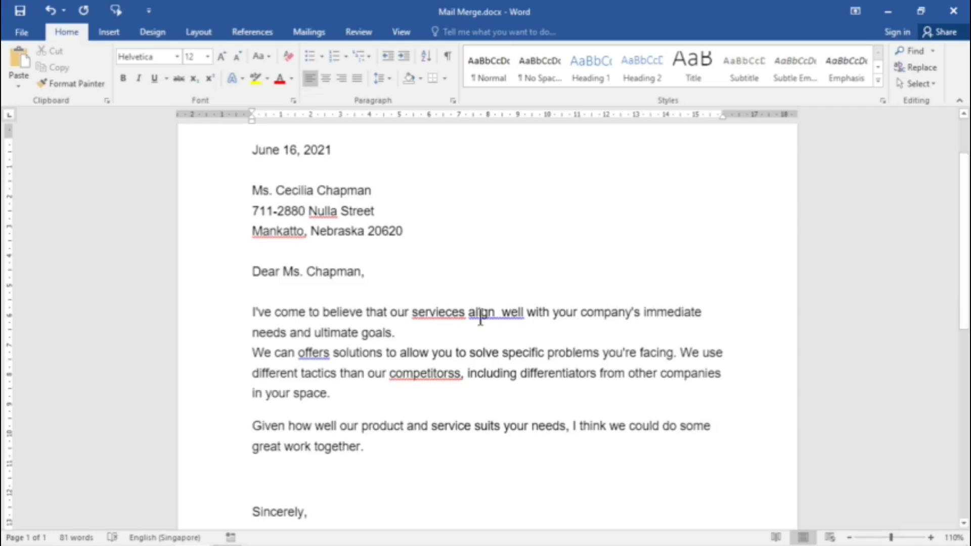
pyautogui.rightClick(446, 312)
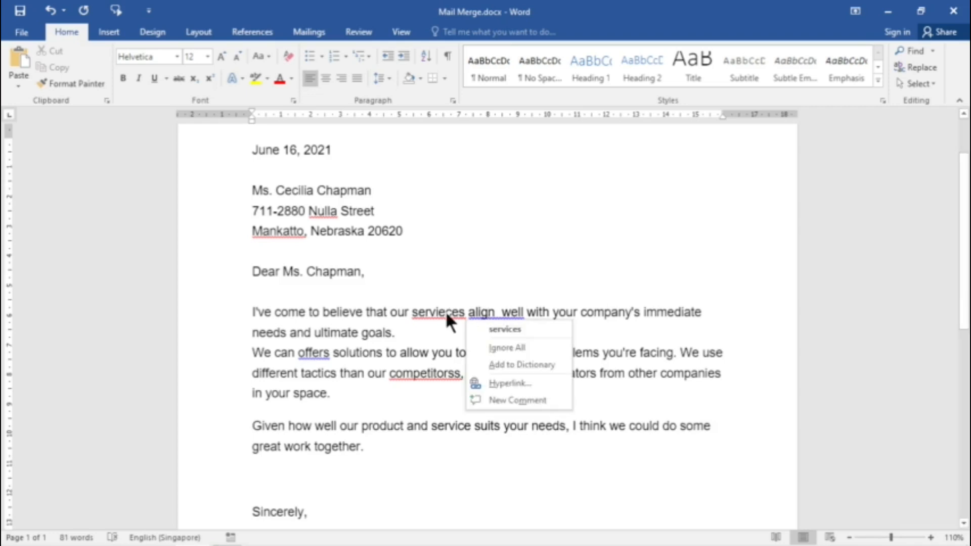
pyautogui.click(539, 329)
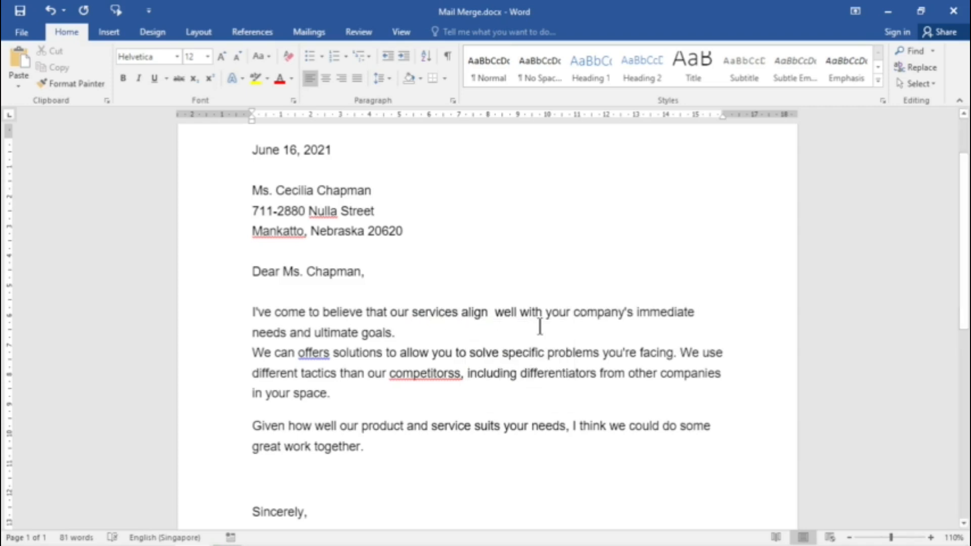
pyautogui.click(498, 312)
pyautogui.press('BackSpace')
# Step: Run the Spelling & Grammar check and ignore the spacing issue flagged in "align well"
pyautogui.click(360, 30)
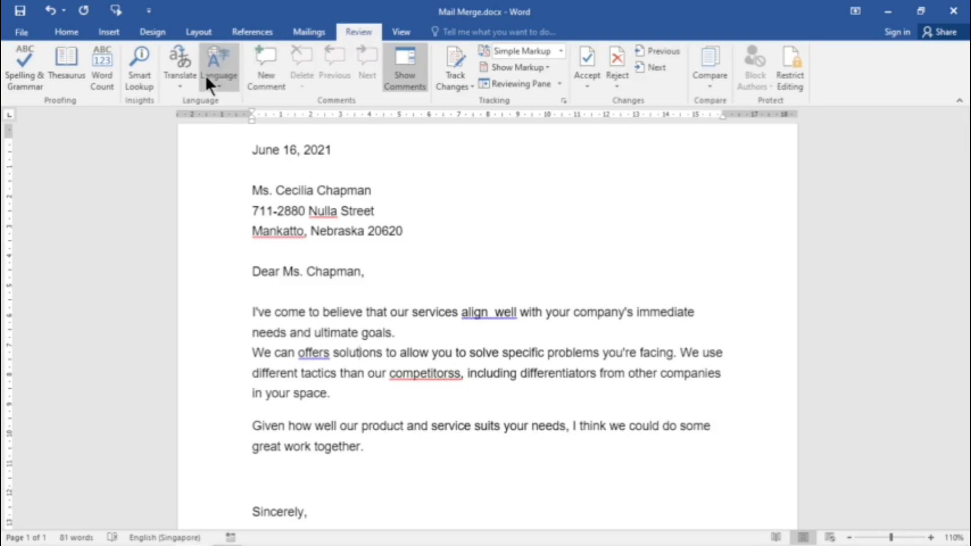
pyautogui.click(20, 76)
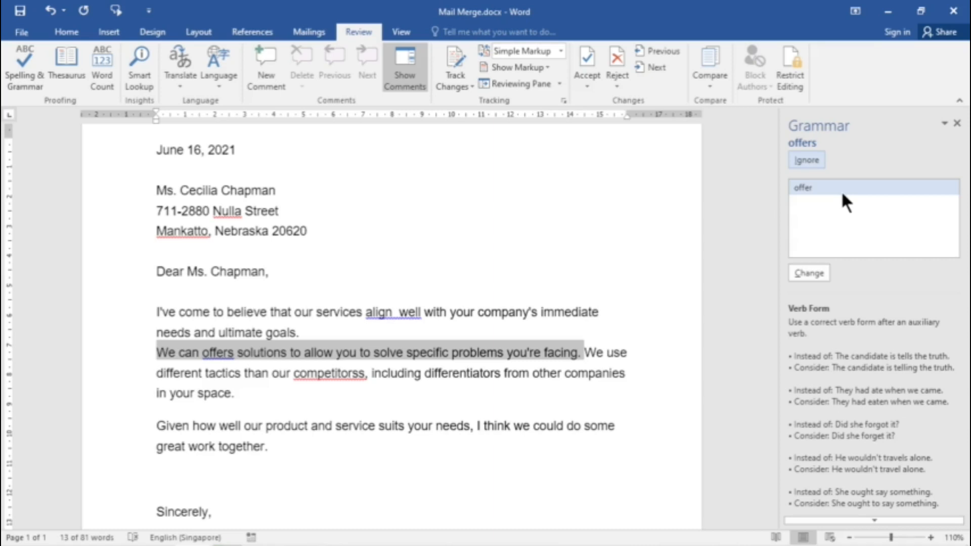
pyautogui.click(411, 317)
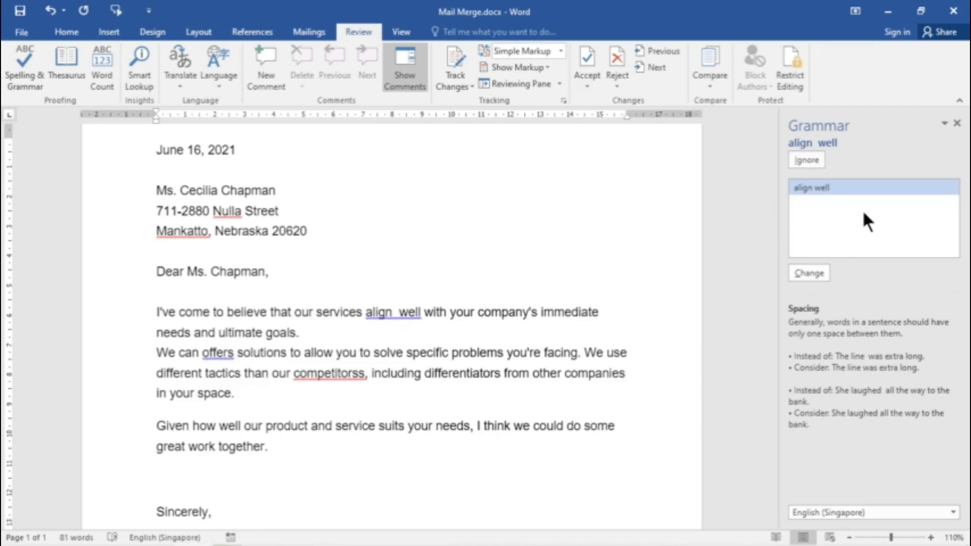
pyautogui.click(812, 160)
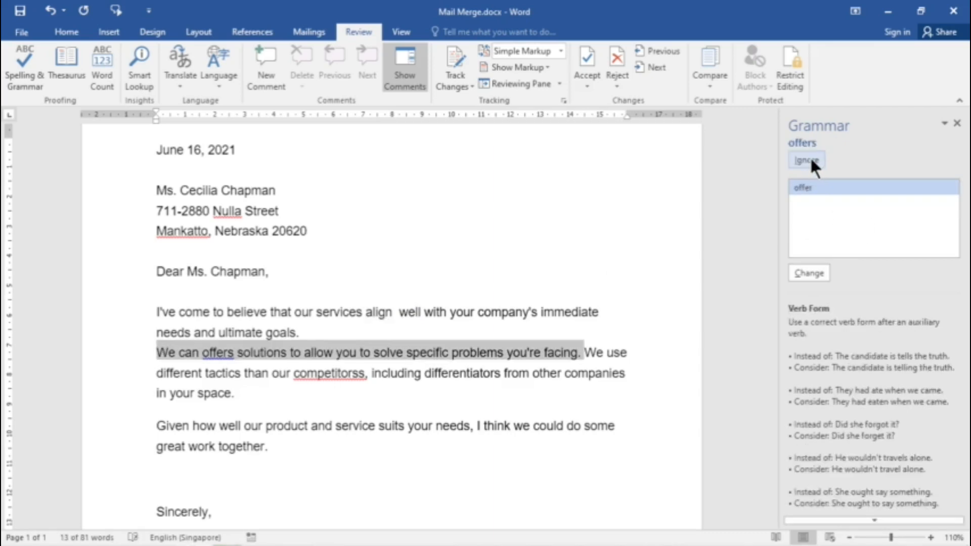
# Step: Change "offers" to "offer" and all occurrences of "competitorss" to "competitors" in the body paragraph
pyautogui.click(811, 273)
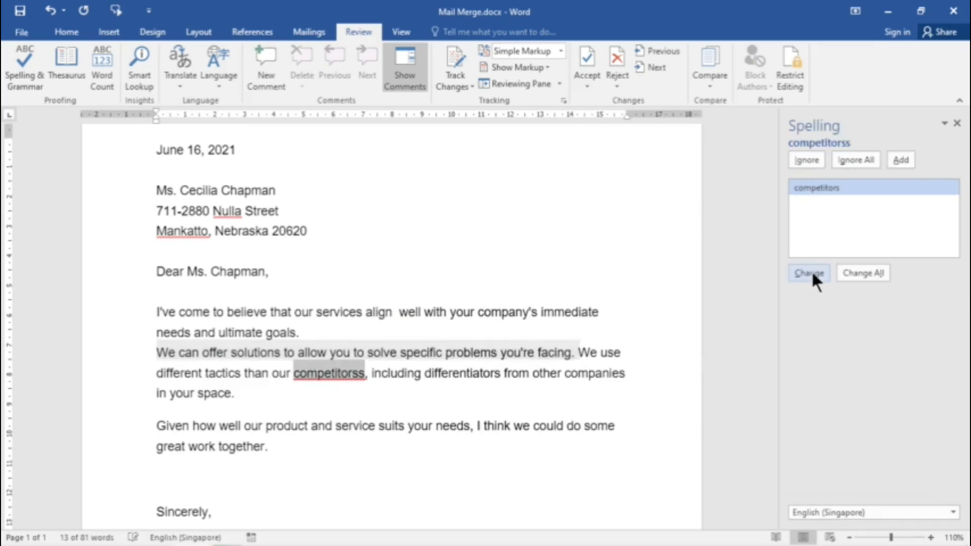
pyautogui.click(864, 272)
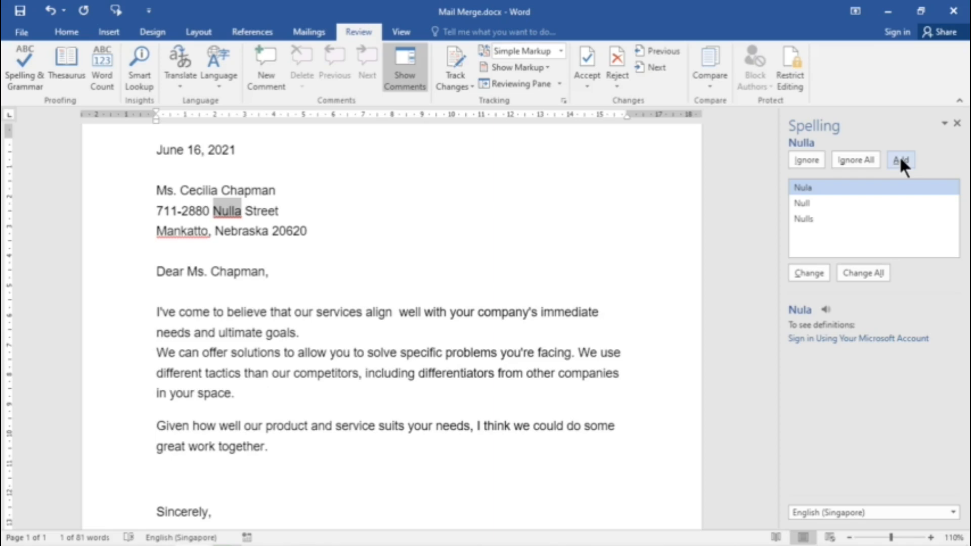
# Step: Ignore all occurrences of the flagged street name and finish the check by replacing all occurrences of the misspelled city with "Mankato"
pyautogui.click(856, 159)
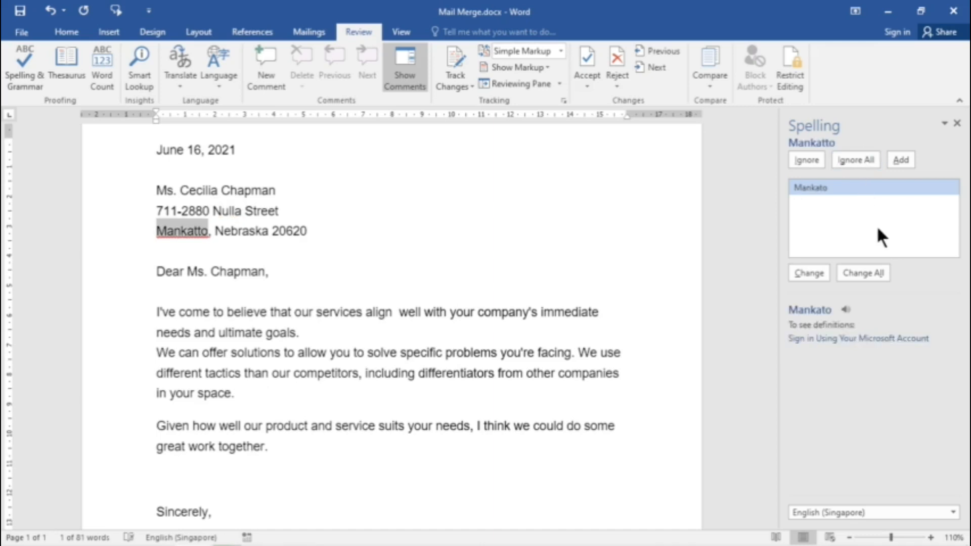
pyautogui.click(869, 274)
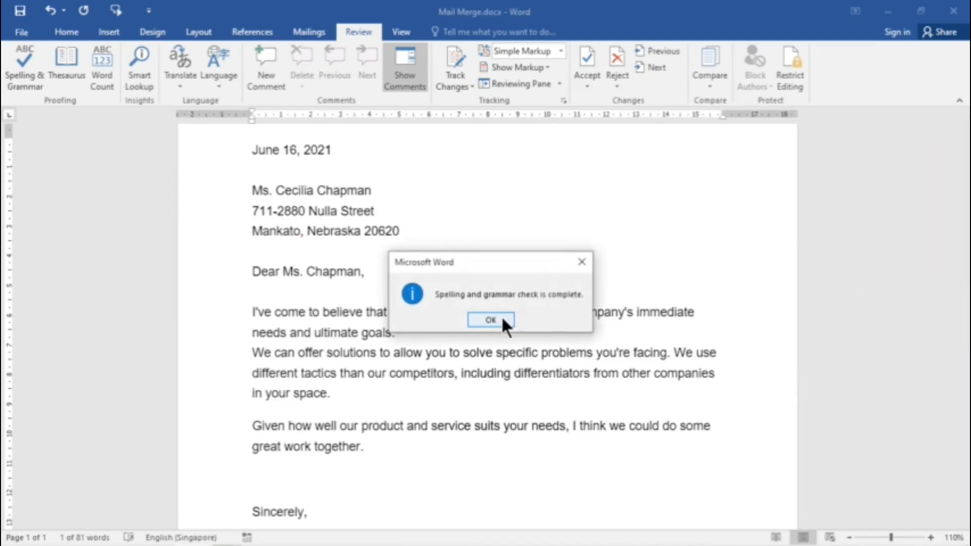
pyautogui.click(502, 317)
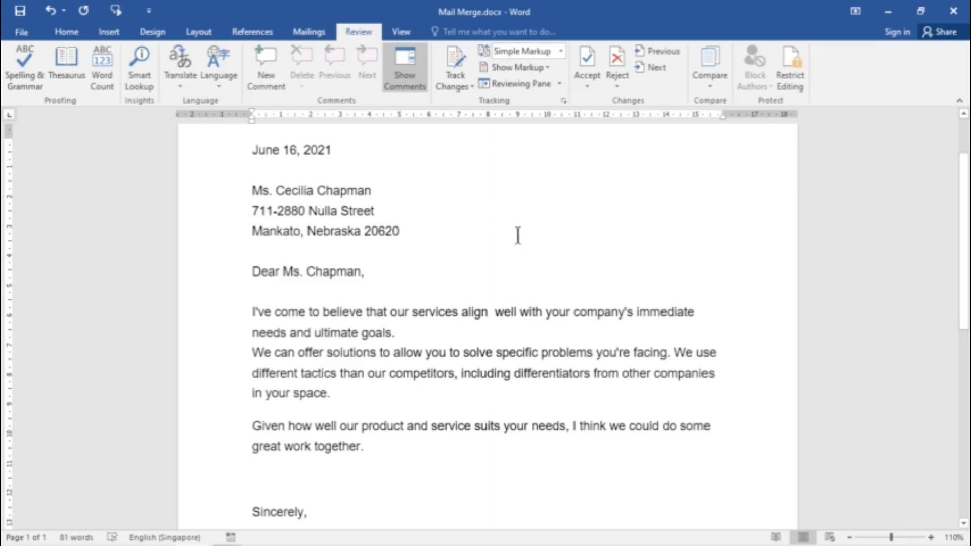
# Step: Set Word's proofing options to mark grammar errors and frequently confused words, and hide spelling and grammar errors in Mail Merge.docx only
pyautogui.click(25, 31)
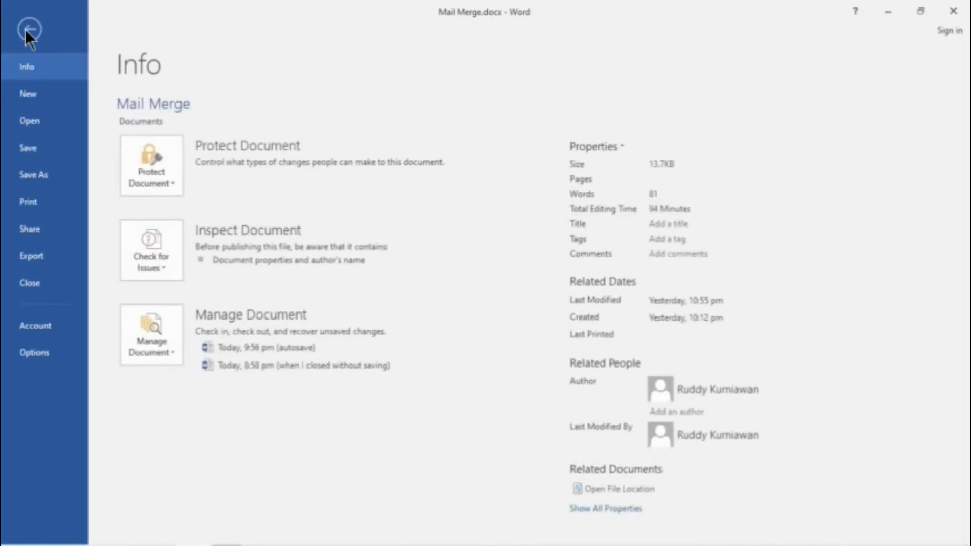
pyautogui.click(34, 354)
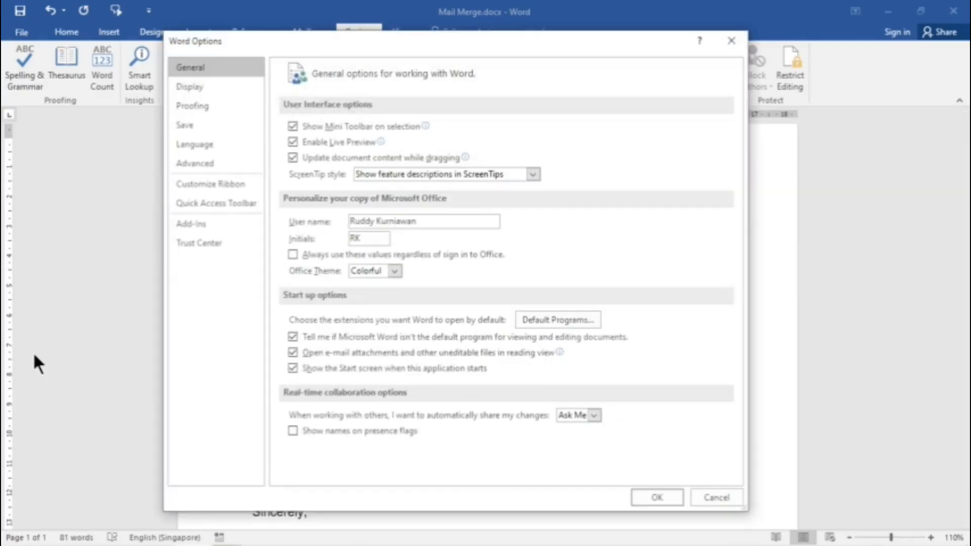
pyautogui.moveTo(431, 43); pyautogui.dragTo(478, 15)
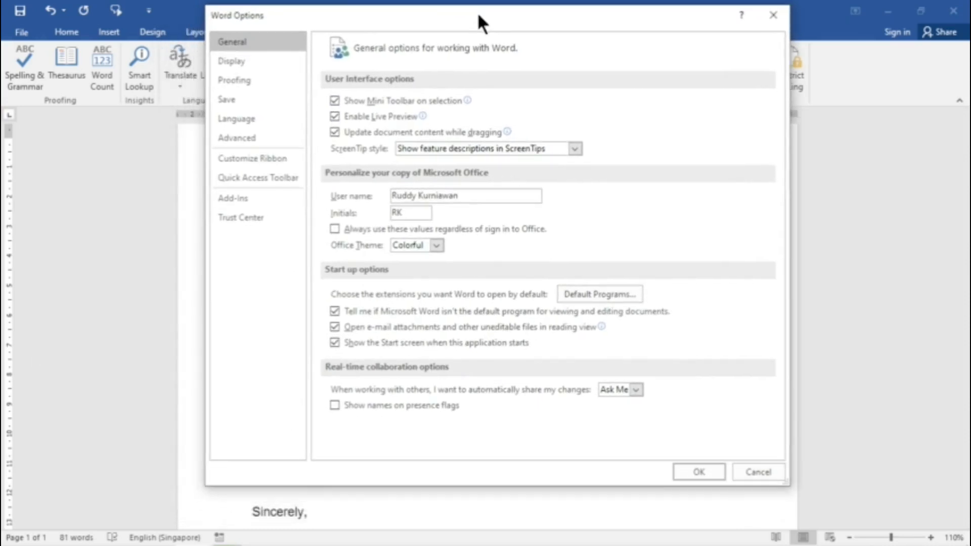
pyautogui.click(254, 82)
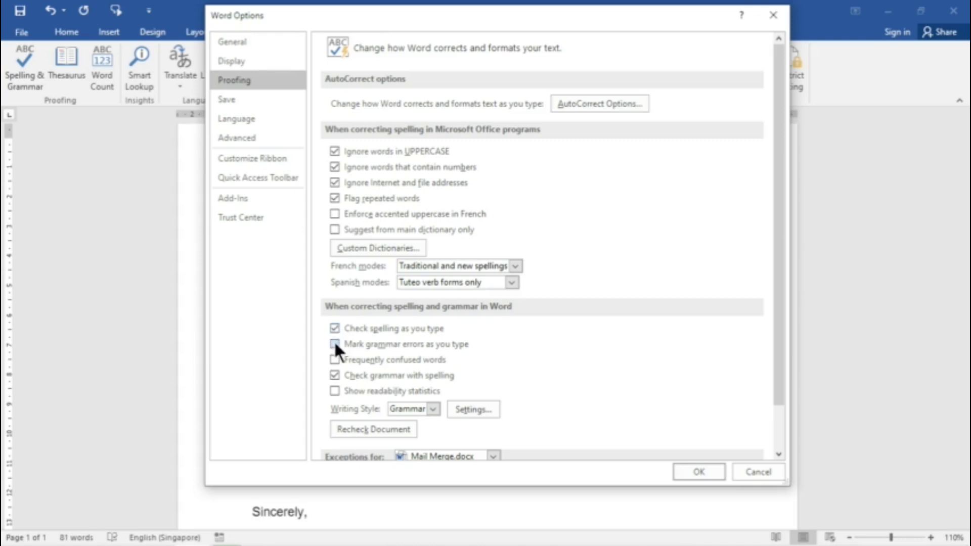
pyautogui.moveTo(778, 396); pyautogui.dragTo(779, 432)
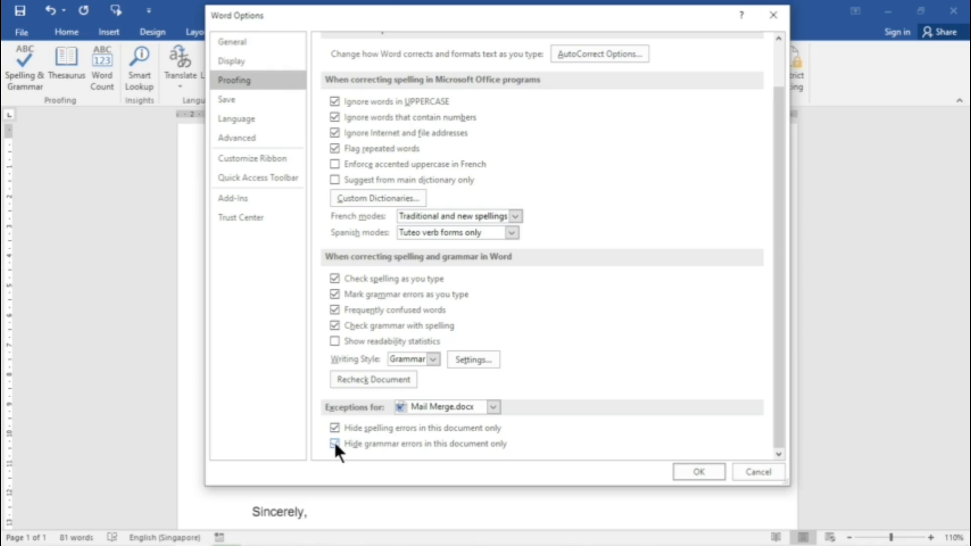
pyautogui.click(334, 444)
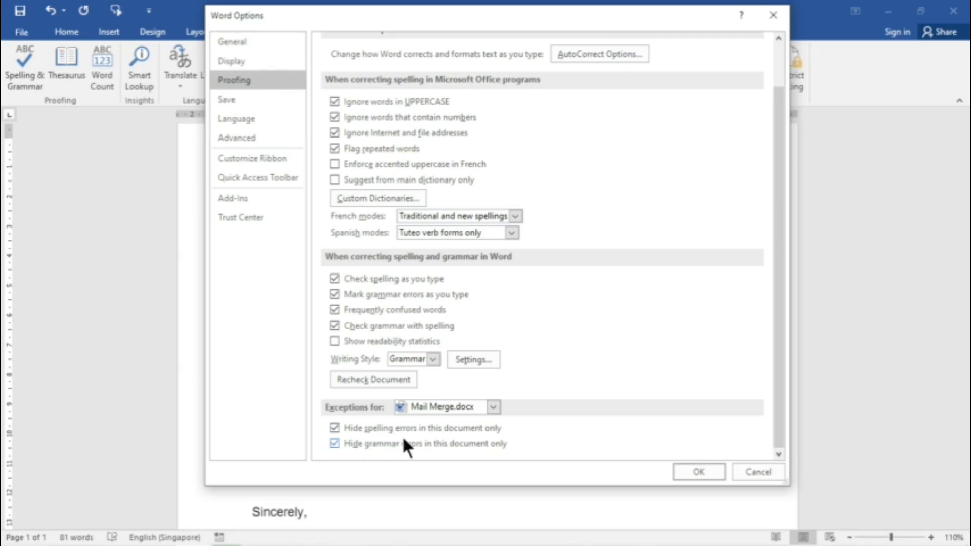
pyautogui.click(698, 472)
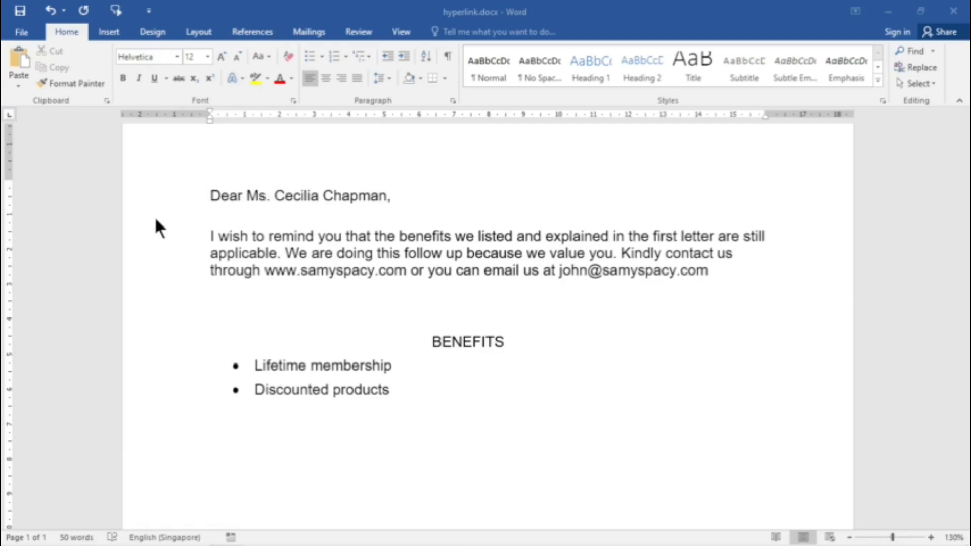
pyautogui.click(226, 215)
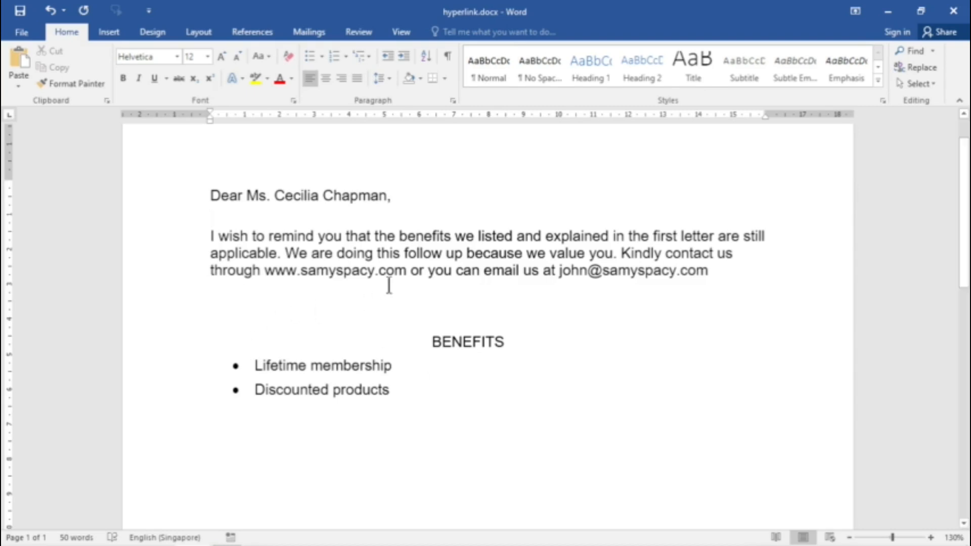
pyautogui.moveTo(264, 272); pyautogui.dragTo(403, 277)
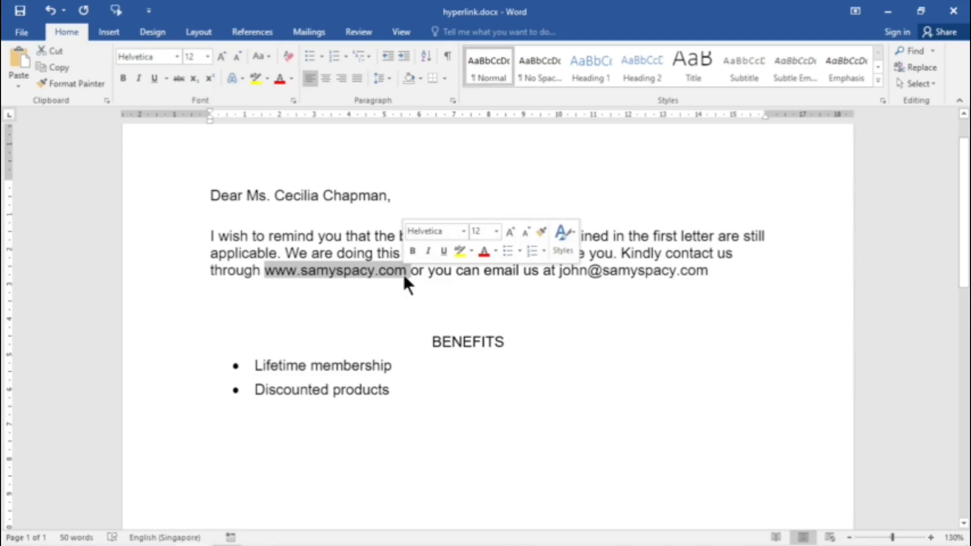
pyautogui.rightClick(370, 273)
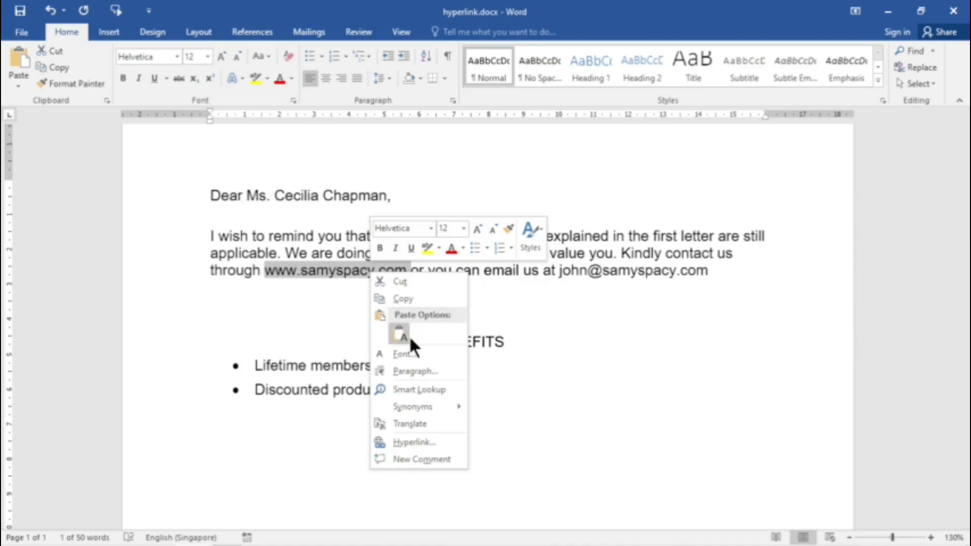
pyautogui.click(426, 448)
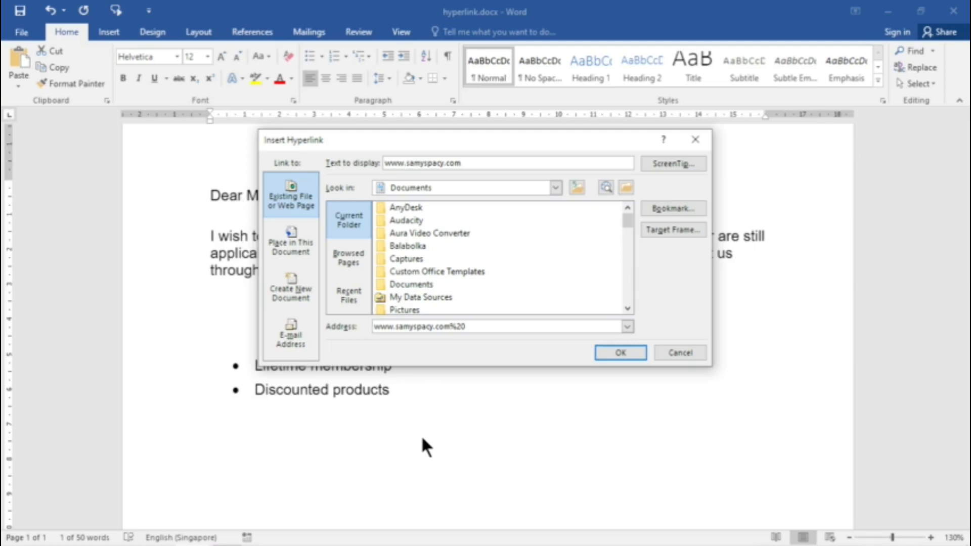
pyautogui.click(498, 326)
pyautogui.press('Left')
pyautogui.press('Left')
pyautogui.click(680, 353)
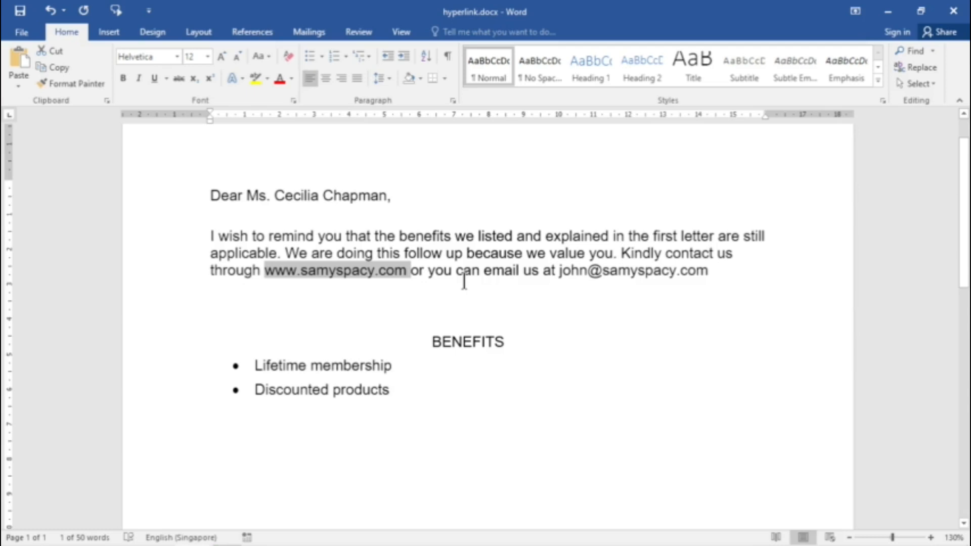
pyautogui.hotkey('shift', 'Left')
pyautogui.hotkey('ctrl', 'k')
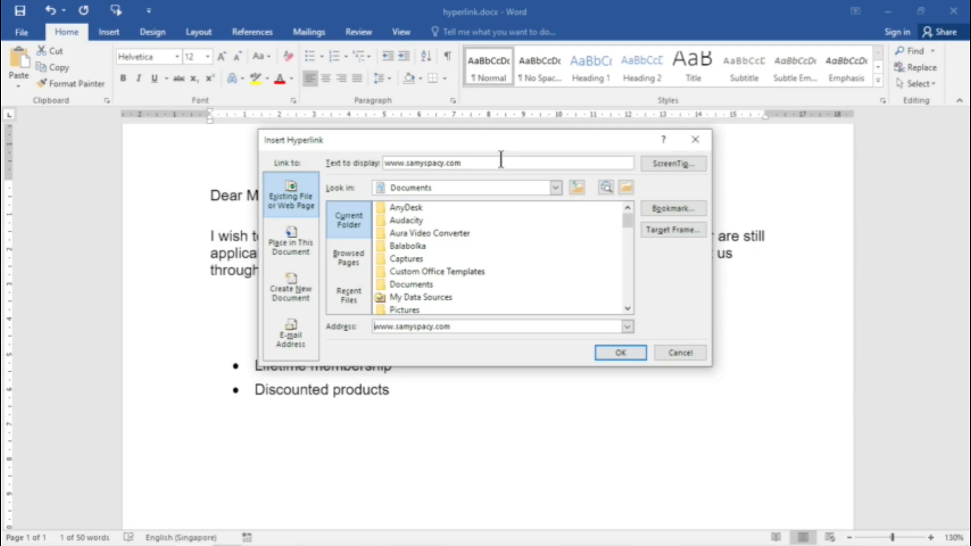
pyautogui.moveTo(501, 160); pyautogui.dragTo(363, 167)
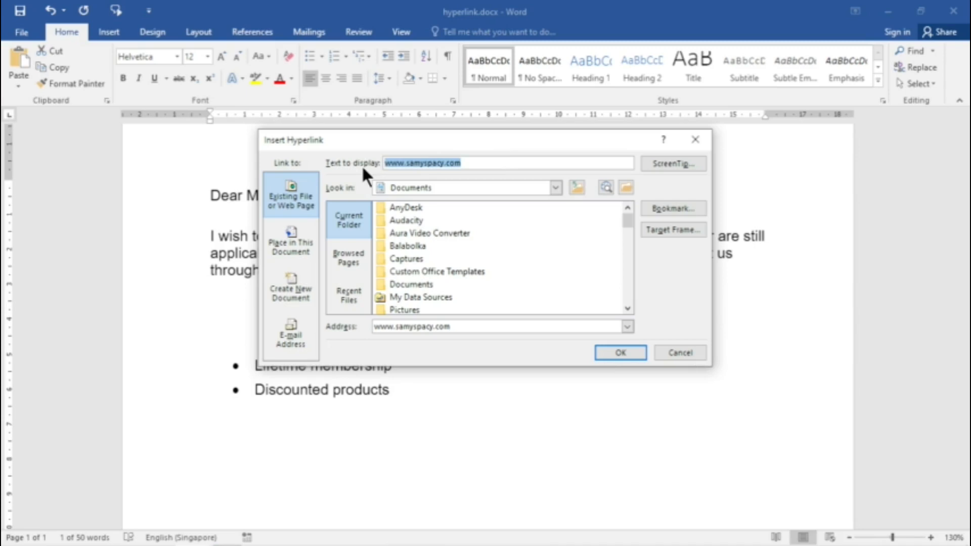
pyautogui.click(621, 353)
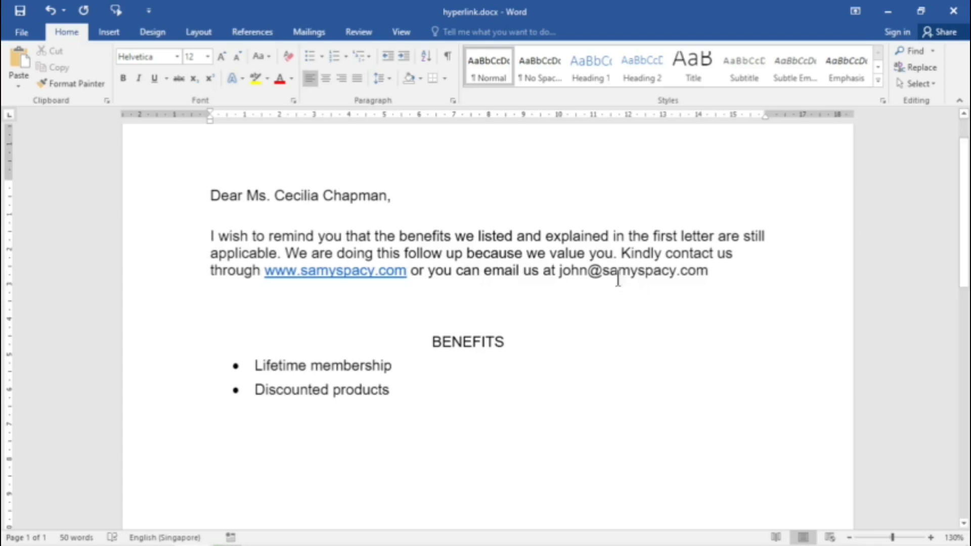
# Step: Turn the contact's e-mail address in the body paragraph into an e-mail hyperlink with display text "Email" and subject "Enquiry"
pyautogui.moveTo(559, 271); pyautogui.dragTo(698, 276)
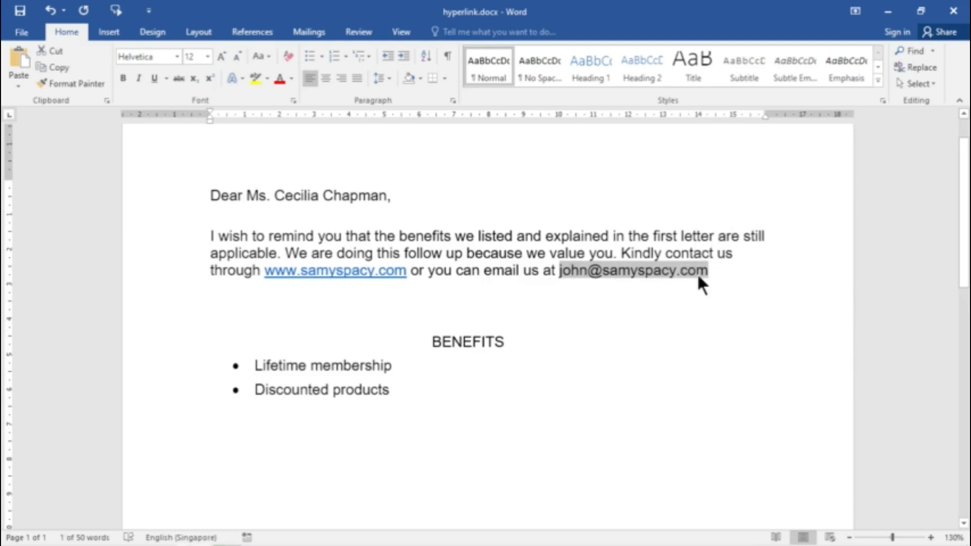
pyautogui.rightClick(686, 271)
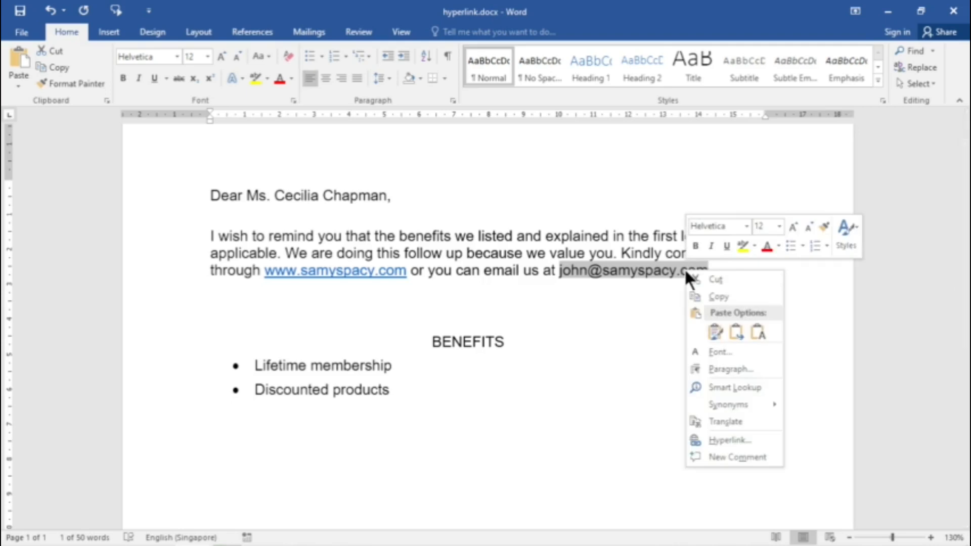
pyautogui.click(736, 445)
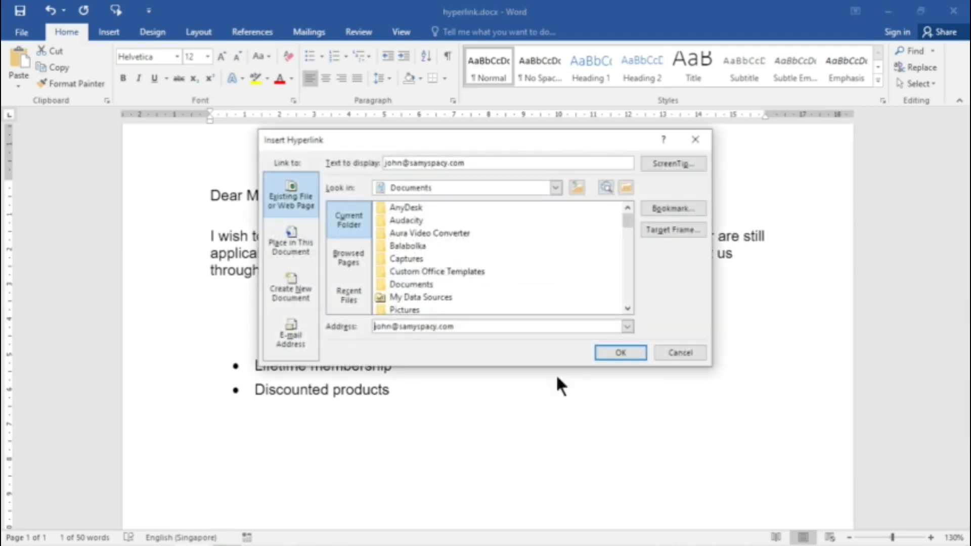
pyautogui.click(296, 332)
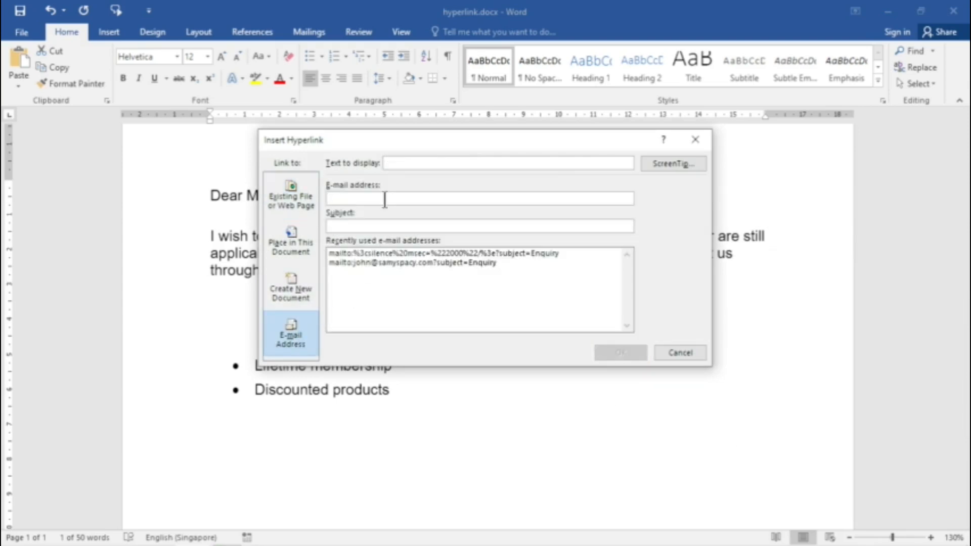
pyautogui.hotkey('ctrl', 'v')
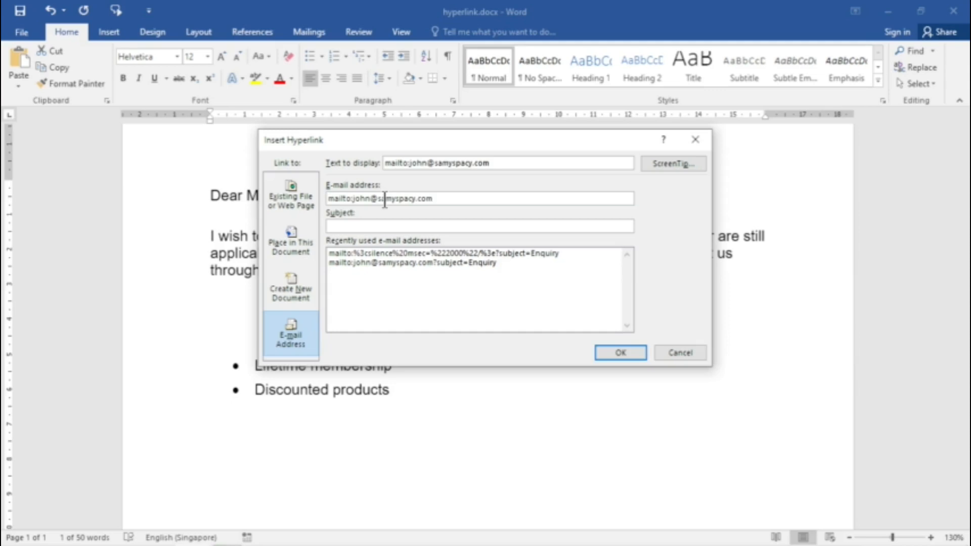
pyautogui.moveTo(504, 163); pyautogui.dragTo(365, 163)
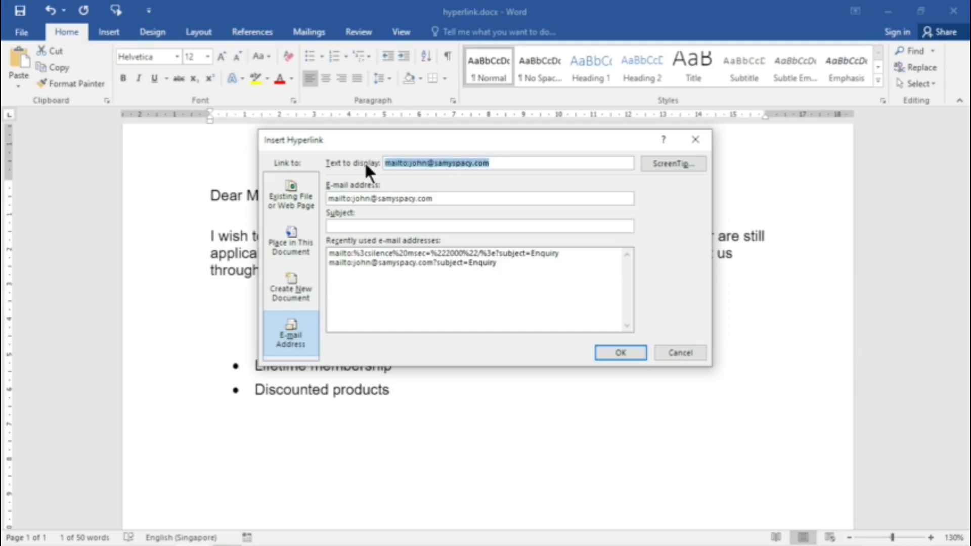
pyautogui.write('Email')
pyautogui.click(446, 225)
pyautogui.write('Enquiry')
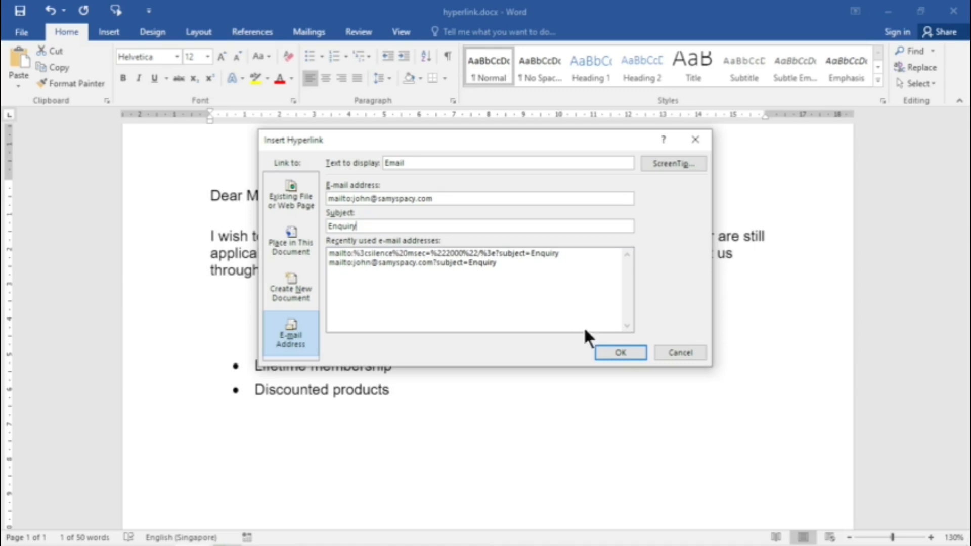
pyautogui.click(619, 351)
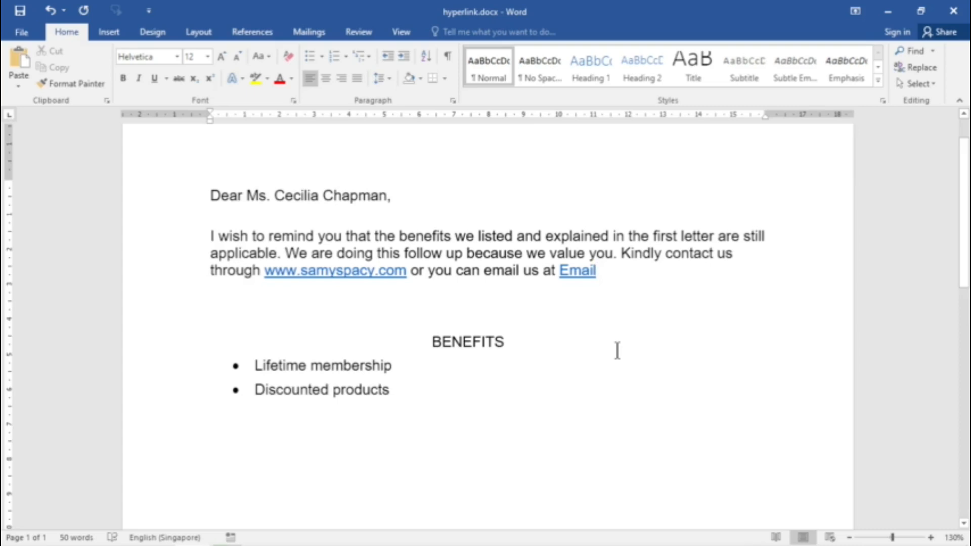
# Step: Test the Email hyperlink, pick Outlook 2016 as the app to open it with, and dismiss the app choice
pyautogui.keyDown('ctrl'); pyautogui.click(583, 275); pyautogui.keyUp('ctrl')
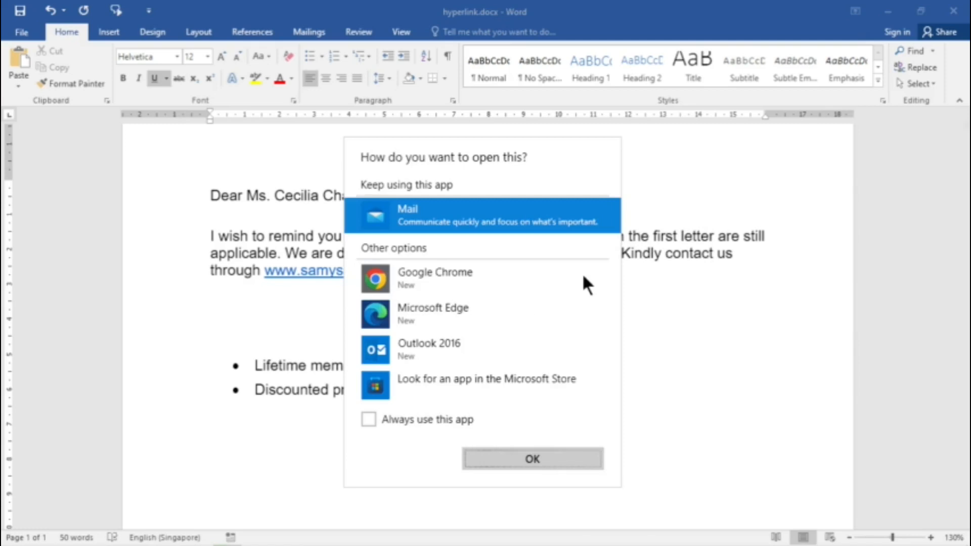
pyautogui.click(438, 343)
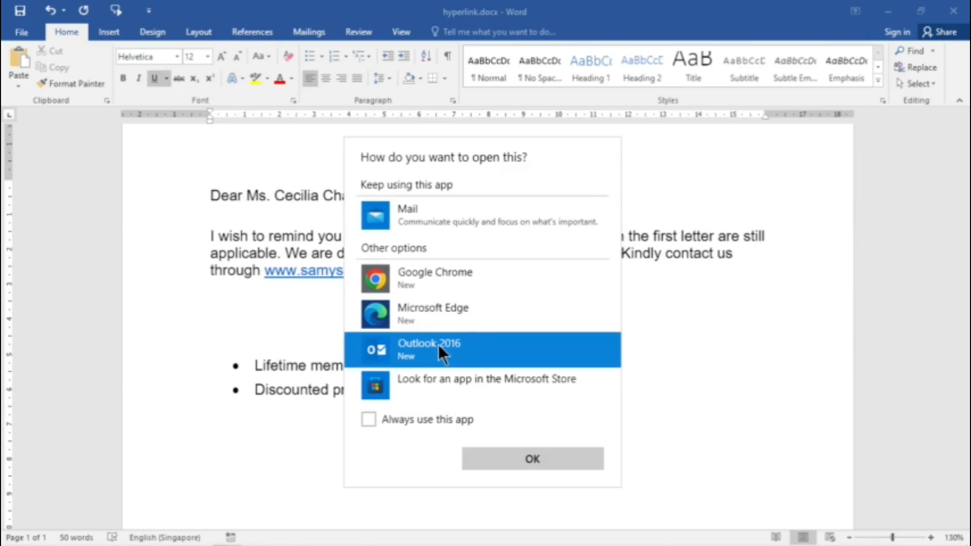
pyautogui.click(680, 331)
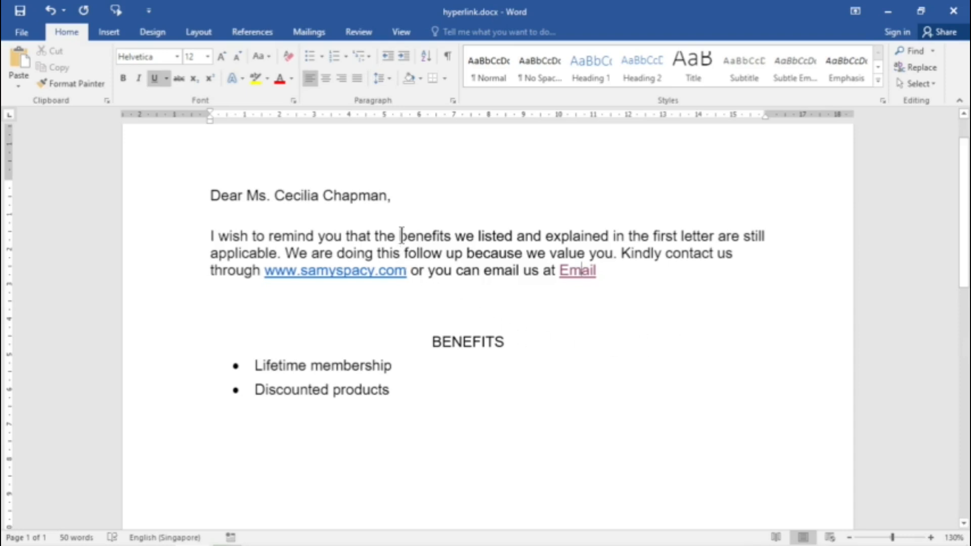
# Step: Add a bookmark named "Benefits" to the BENEFITS heading
pyautogui.moveTo(433, 341); pyautogui.dragTo(503, 341)
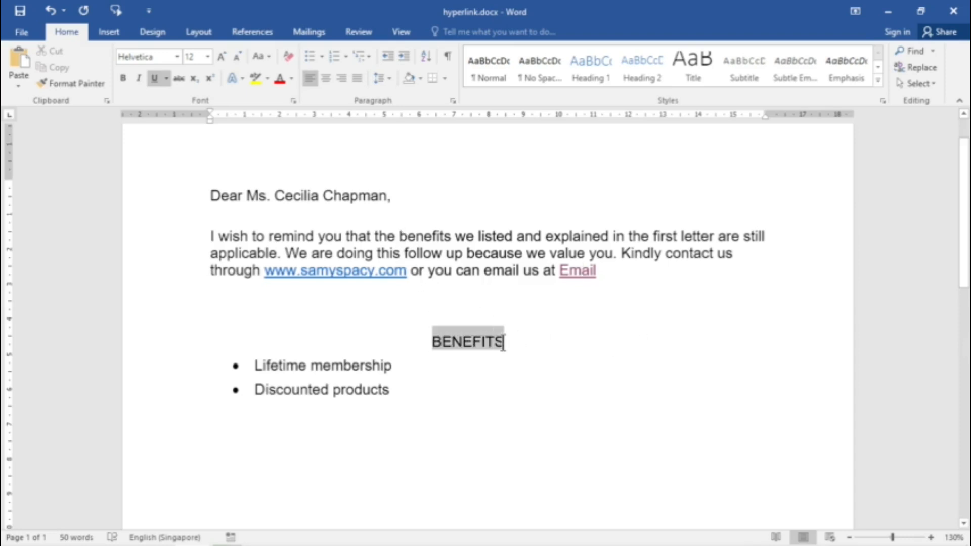
pyautogui.click(111, 31)
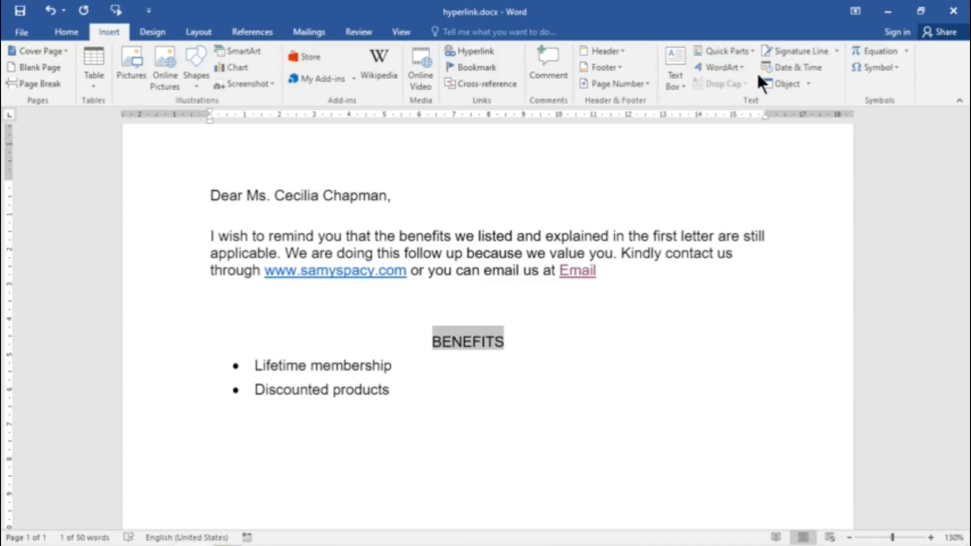
pyautogui.click(478, 67)
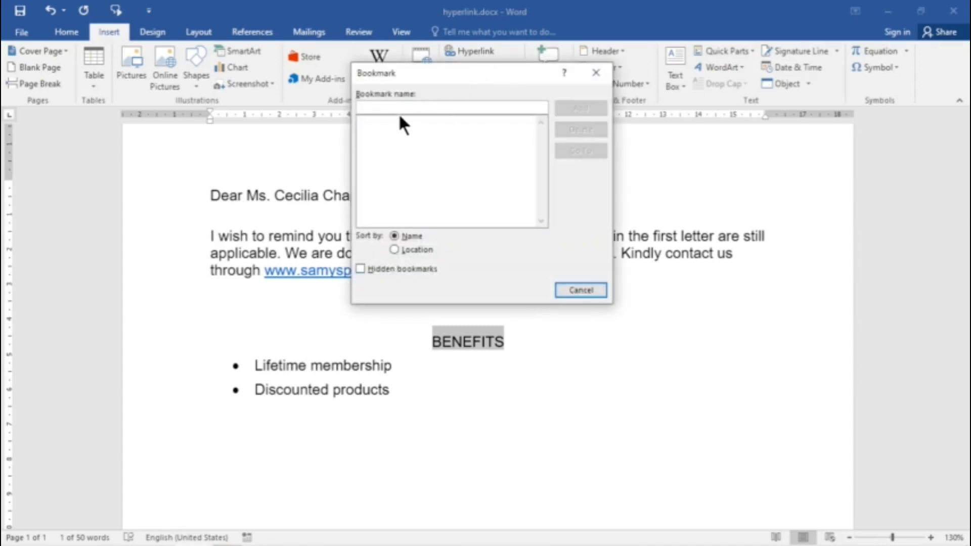
pyautogui.write('B')
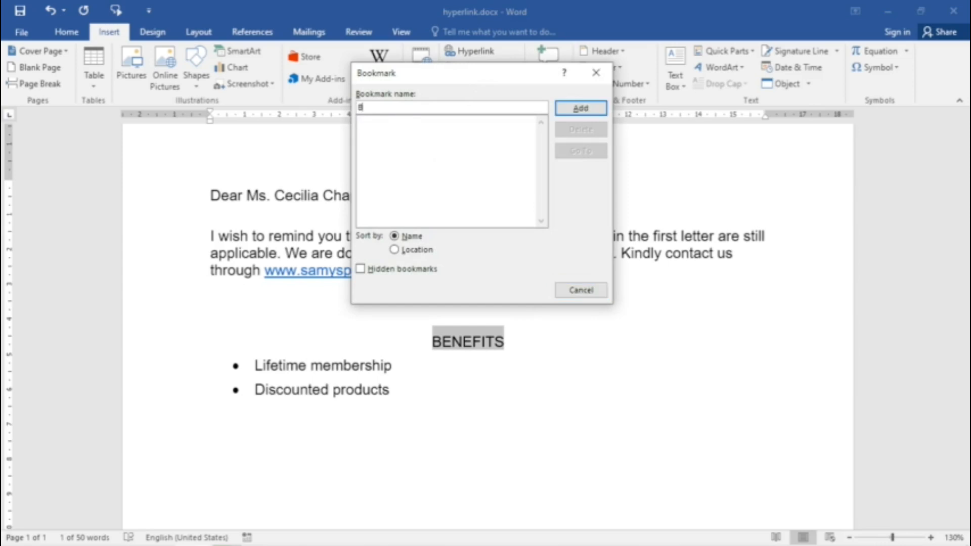
pyautogui.write('enefits')
pyautogui.click(581, 108)
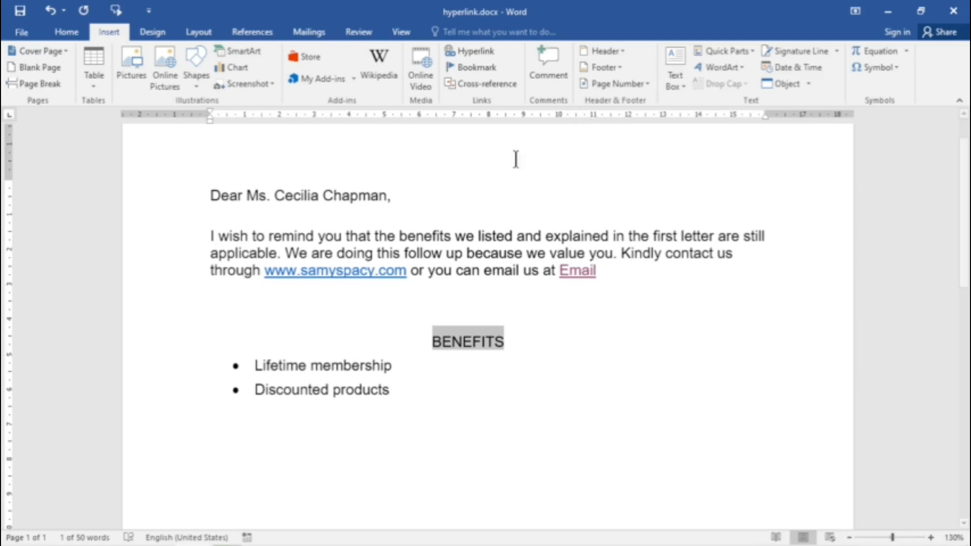
# Step: Link the word "benefits" in the body paragraph's first line to the "Benefits" bookmark in this document
pyautogui.click(400, 235)
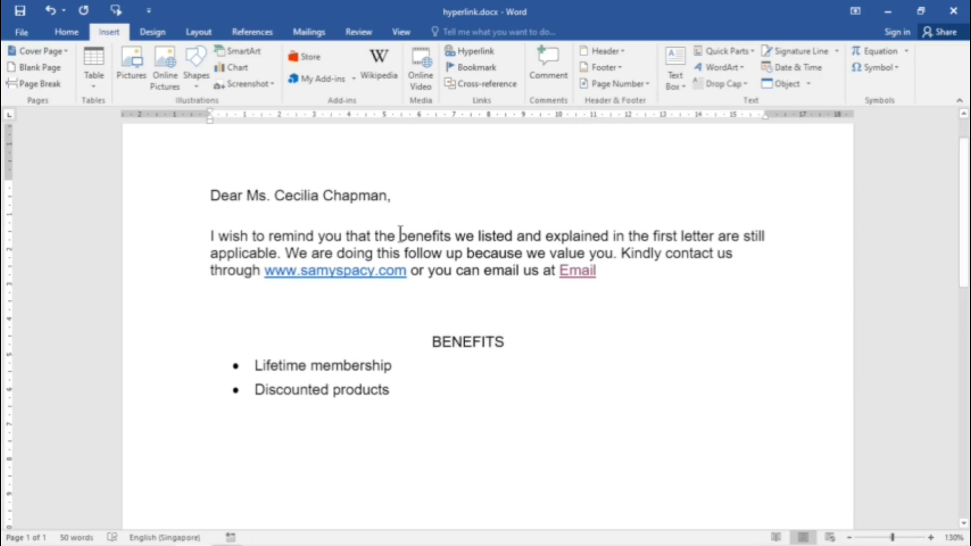
pyautogui.moveTo(400, 236); pyautogui.dragTo(450, 236)
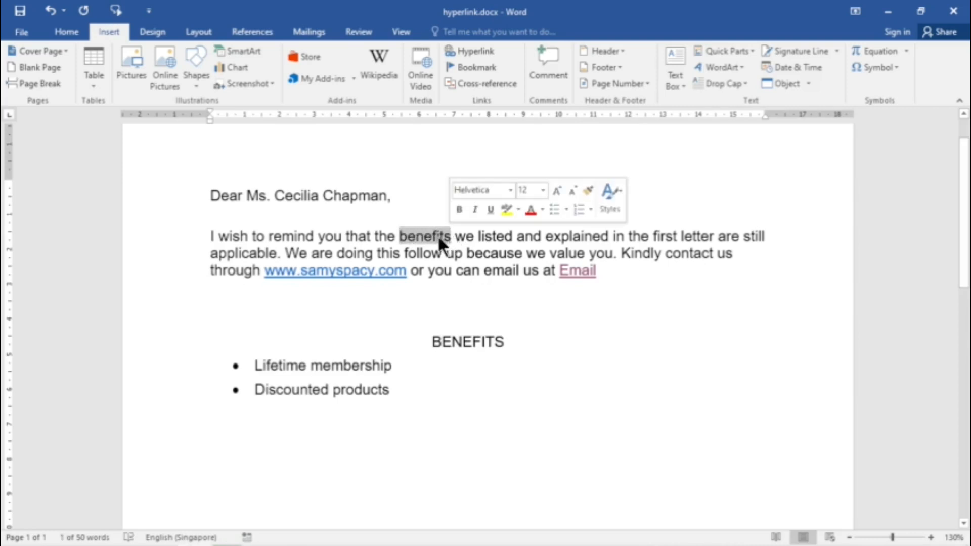
pyautogui.rightClick(433, 236)
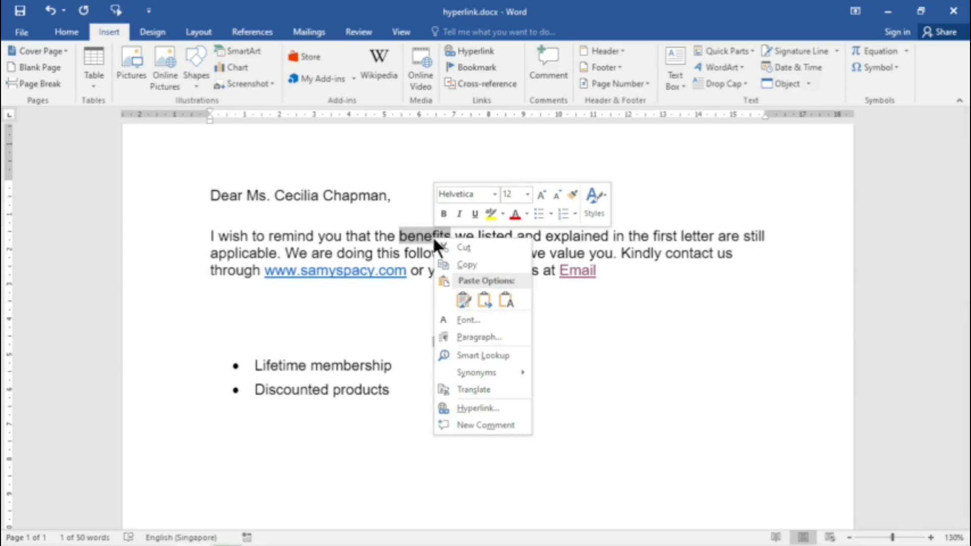
pyautogui.click(484, 409)
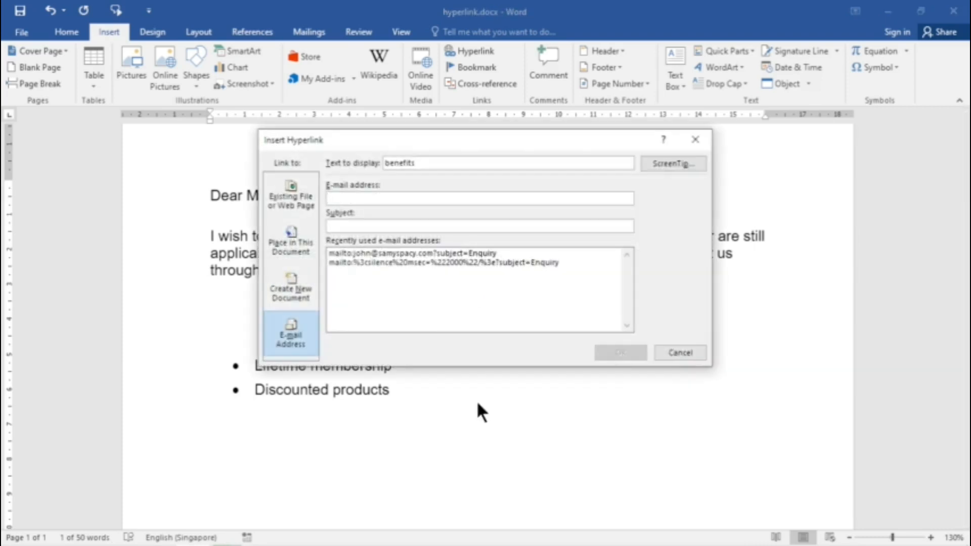
pyautogui.click(285, 248)
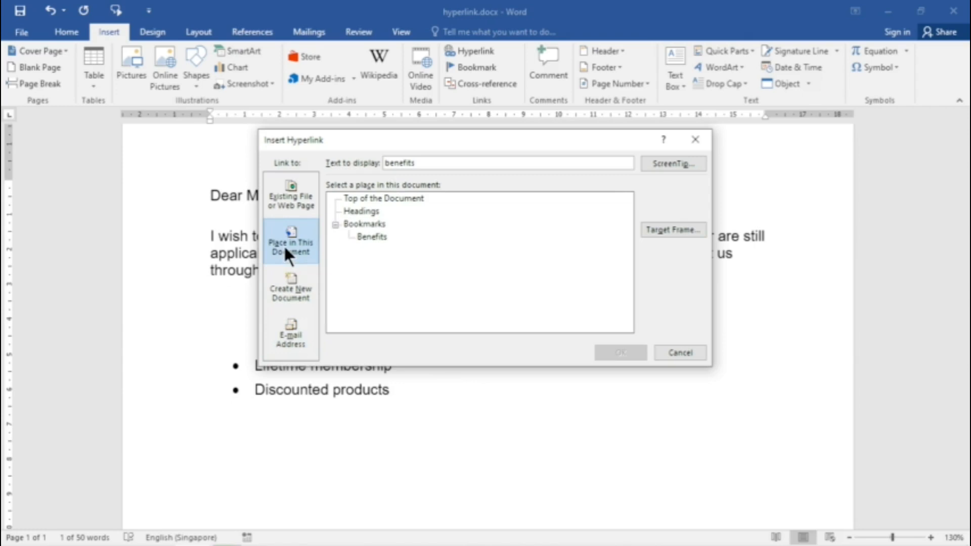
pyautogui.click(382, 238)
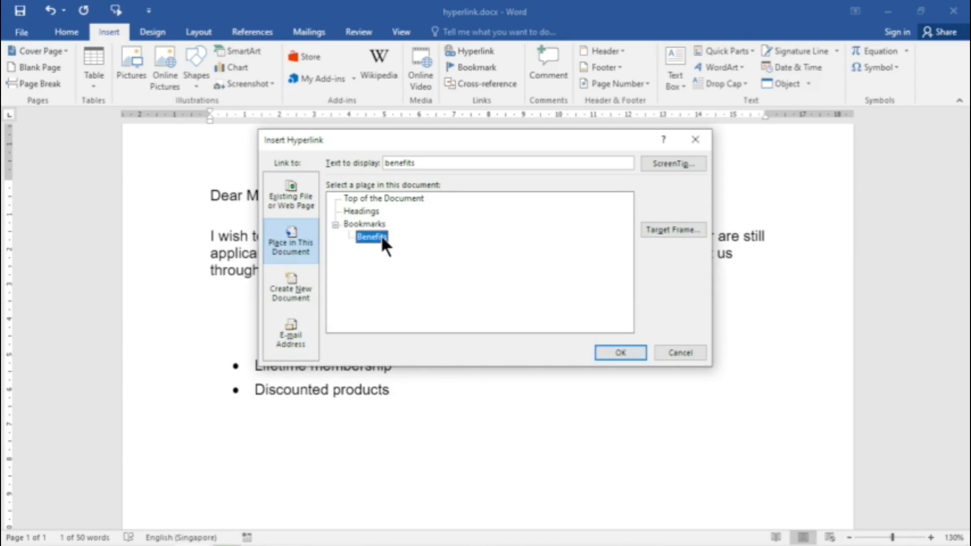
pyautogui.click(615, 350)
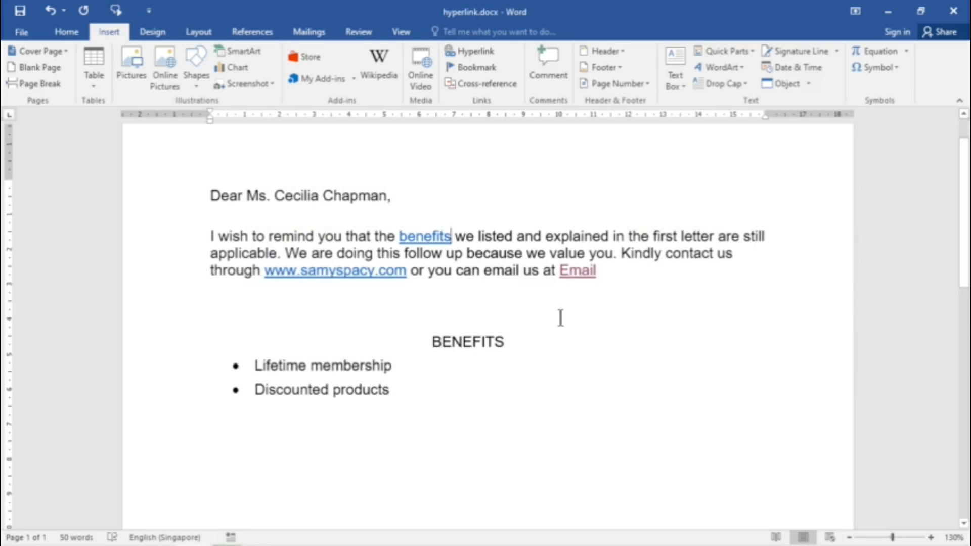
# Step: Test the "benefits" hyperlink by following it to its bookmark, and return to the letter's body paragraph
pyautogui.keyDown('ctrl'); pyautogui.click(433, 240); pyautogui.keyUp('ctrl')
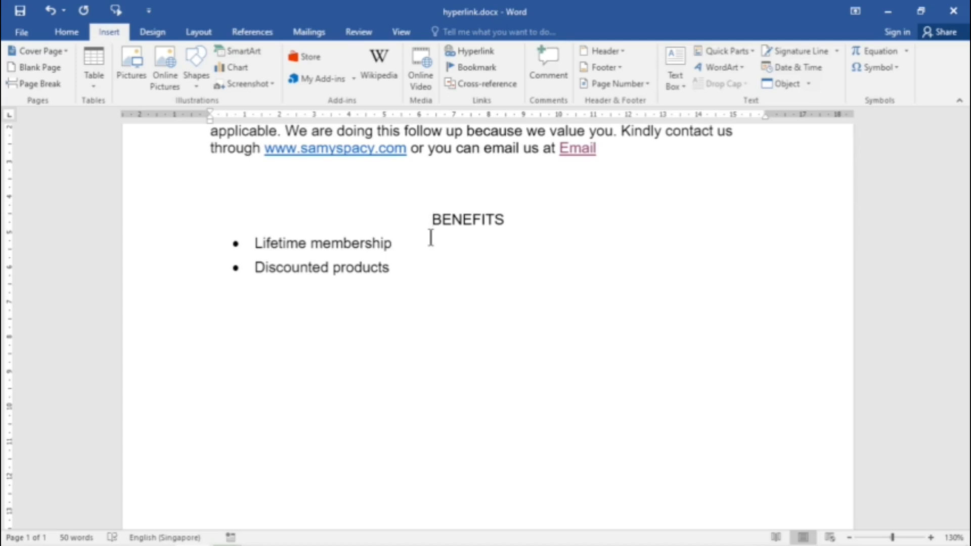
pyautogui.scroll(1, 544, 220)
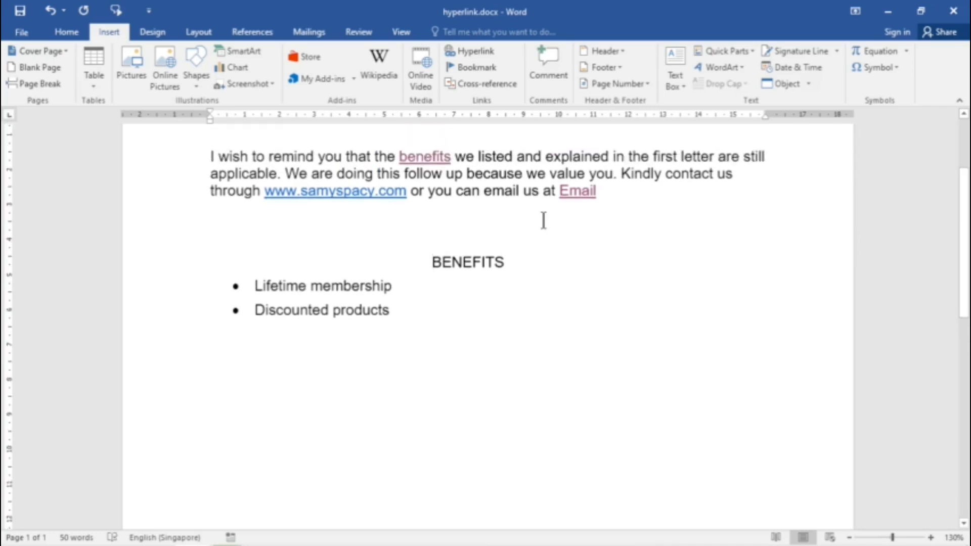
pyautogui.scroll(1, 543, 220)
pyautogui.moveTo(363, 236)
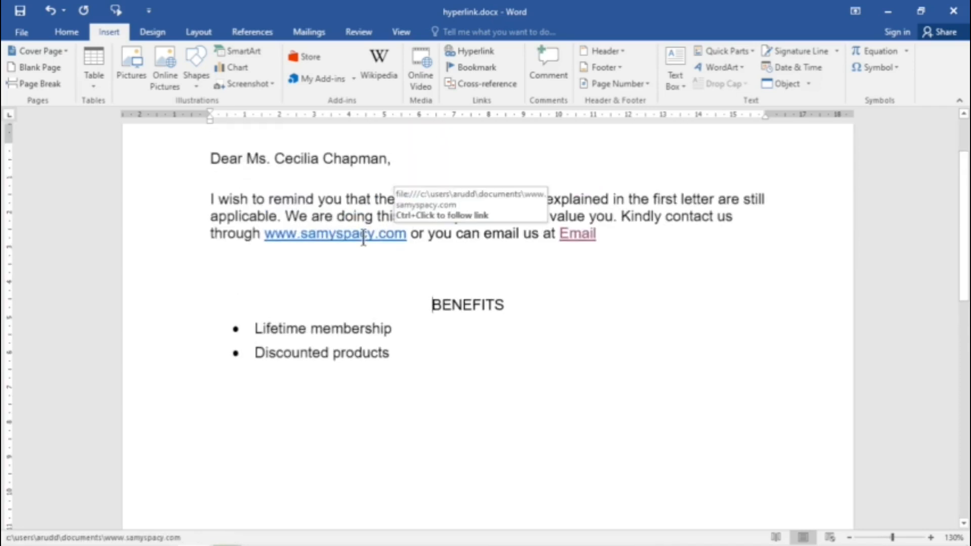
pyautogui.rightClick(363, 235)
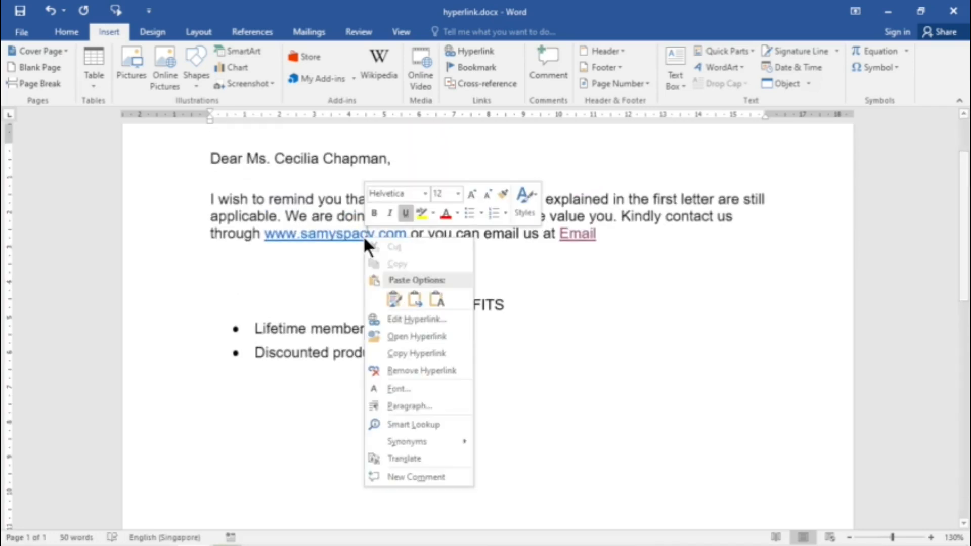
pyautogui.click(429, 370)
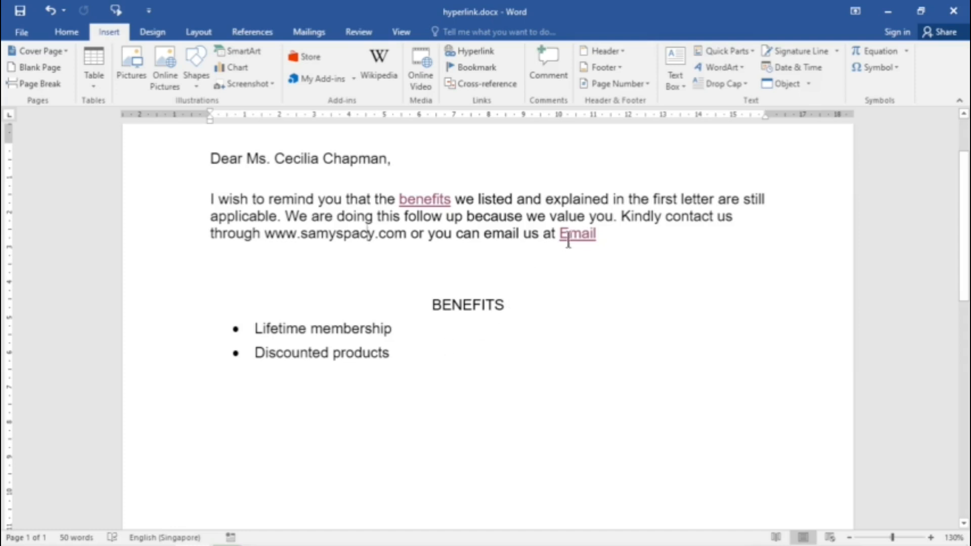
# Step: Open the "Email" hyperlink at the end of the body paragraph for editing and remove its link
pyautogui.moveTo(571, 236)
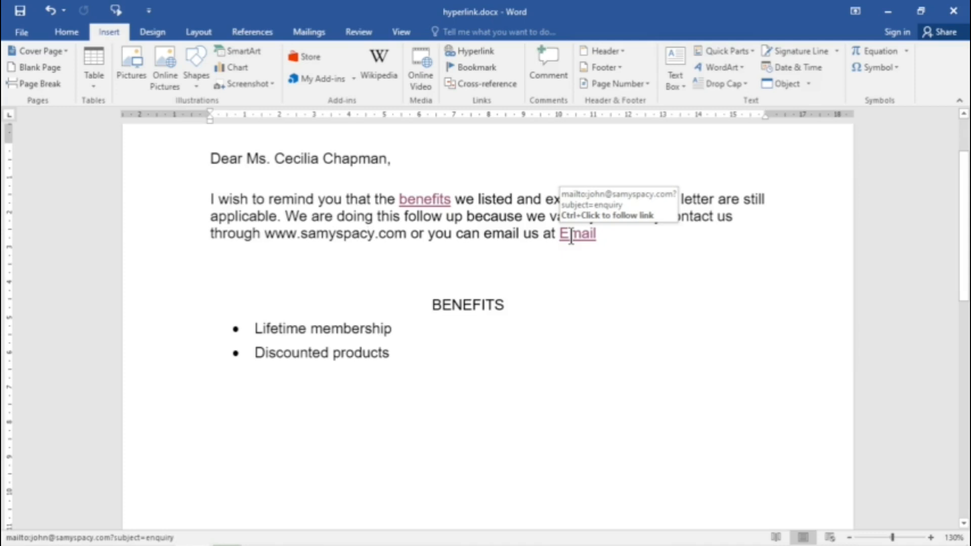
pyautogui.rightClick(571, 235)
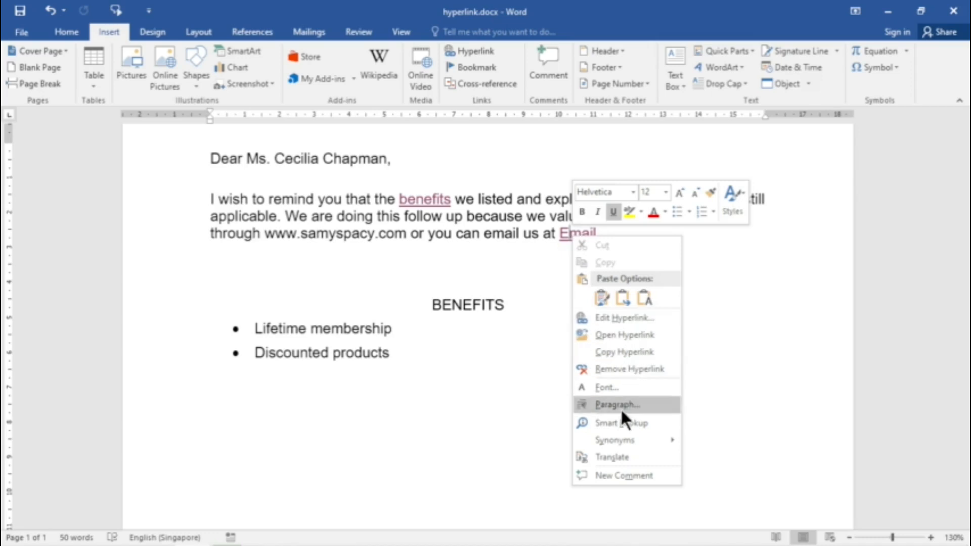
pyautogui.click(631, 317)
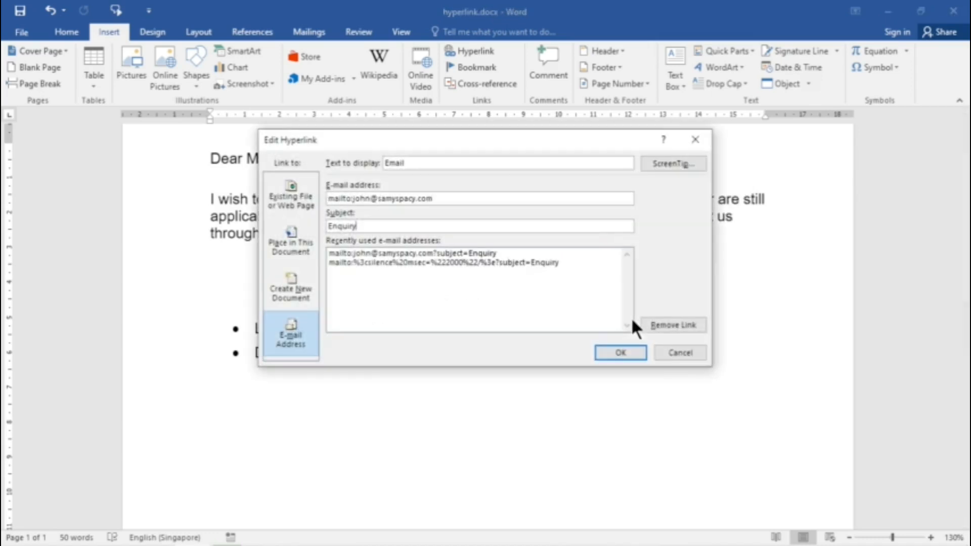
pyautogui.click(411, 256)
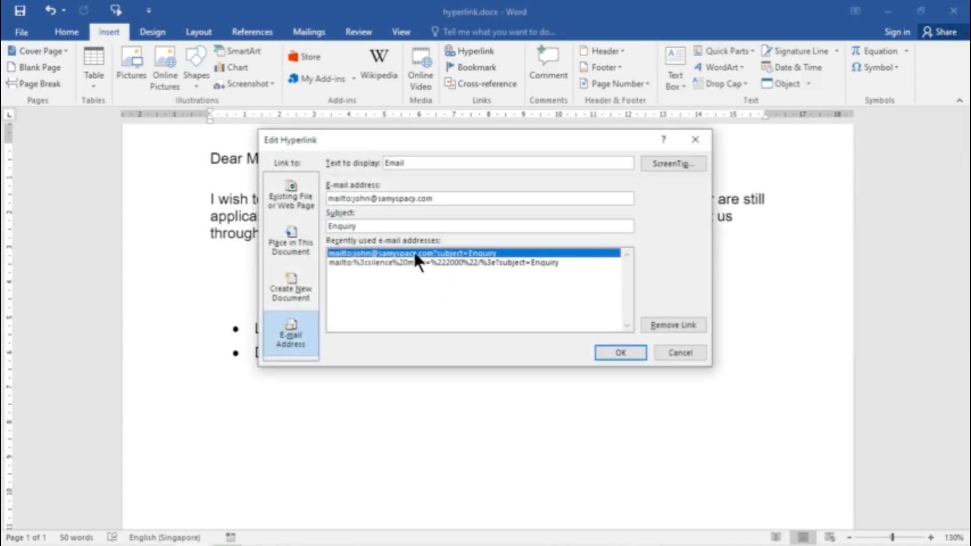
pyautogui.click(677, 324)
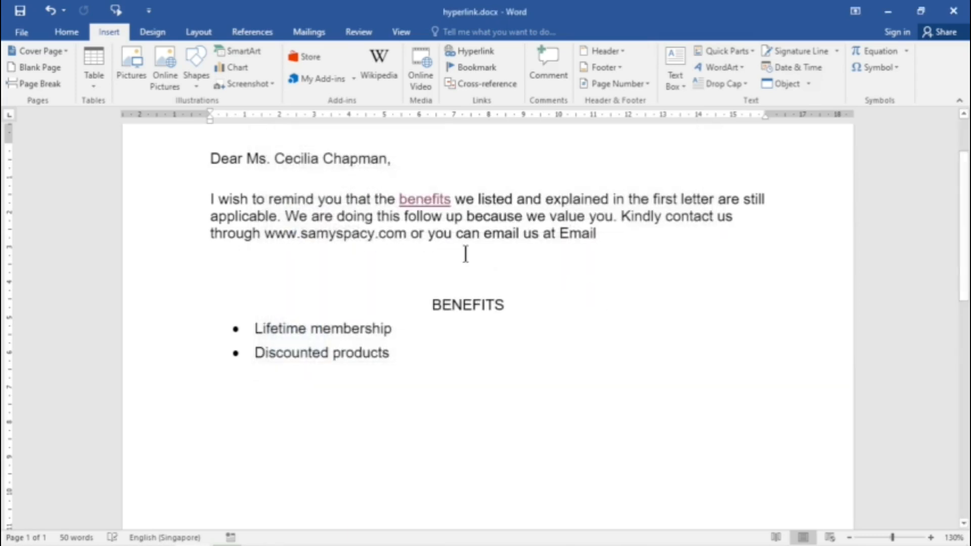